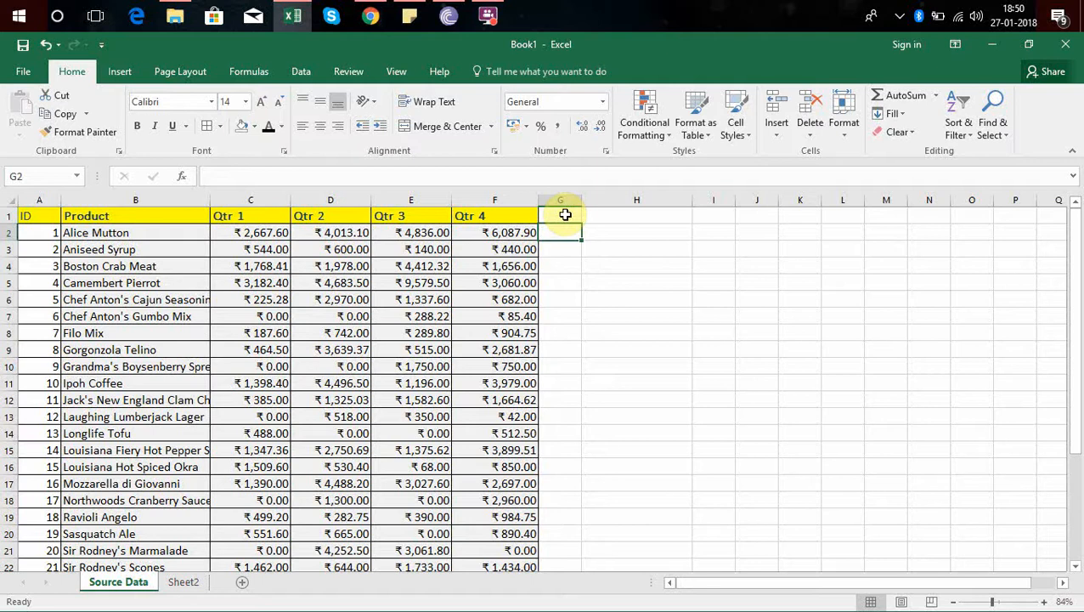
{"action": "key", "text": "Left"}
{"action": "key", "text": "Left"}
{"action": "key", "text": "Left"}
{"action": "key", "text": "Right"}
{"action": "key", "text": "Right"}
{"action": "key", "text": "Right"}
{"action": "key", "text": "Right"}
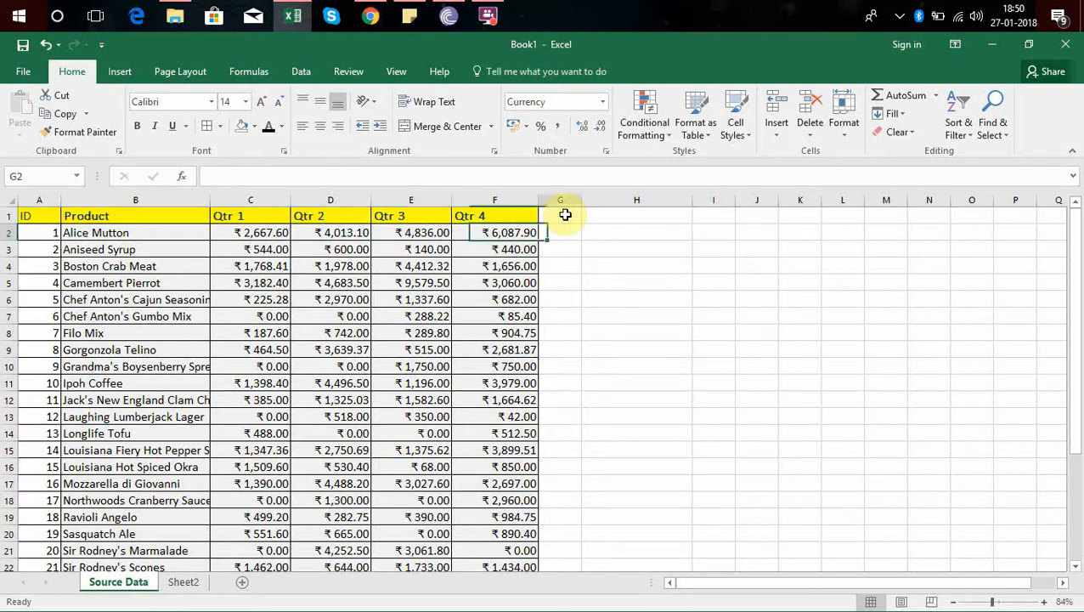
{"action": "key", "text": "Down"}
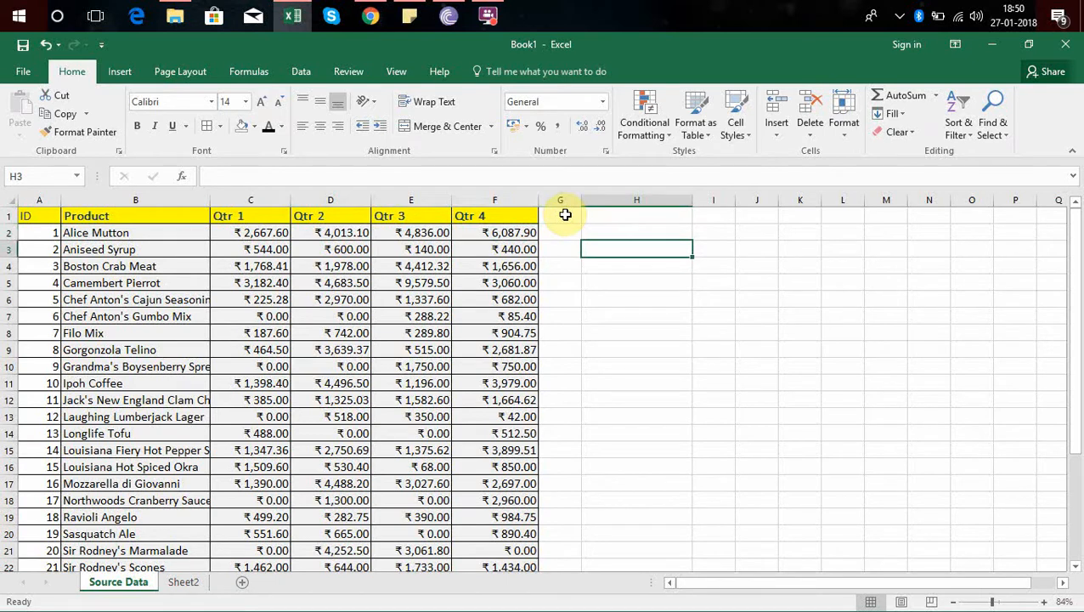
Examine the header row of the sales table and how far the ID column extends down the sheet
{"action": "left_click", "coordinate": [35, 218]}
{"action": "key", "text": "Right"}
{"action": "key", "text": "Right"}
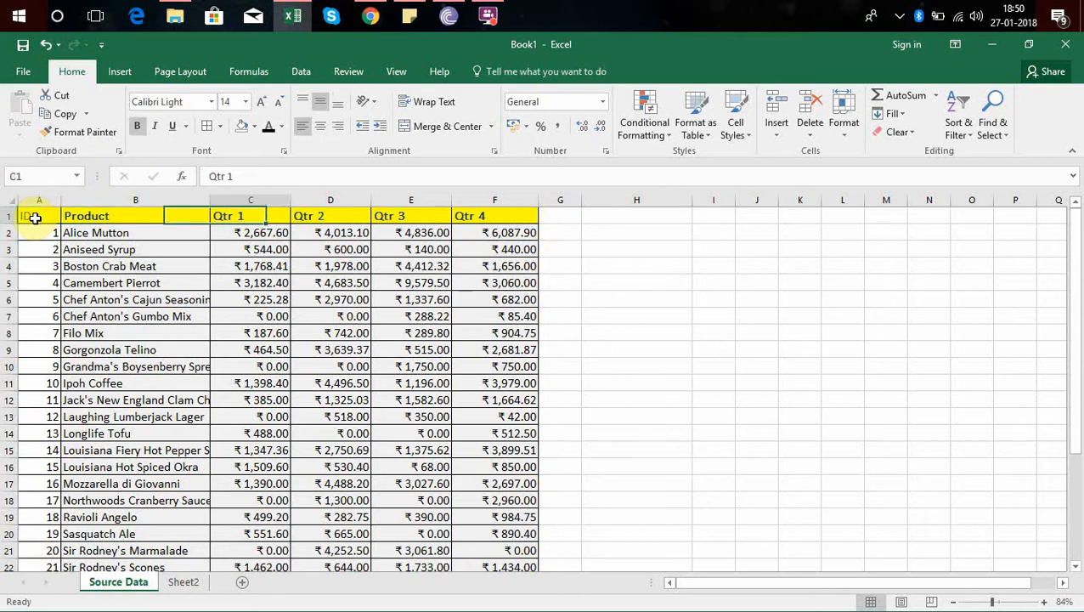
{"action": "key", "text": "Left"}
{"action": "key", "text": "Left"}
{"action": "key", "text": "ctrl+Down"}
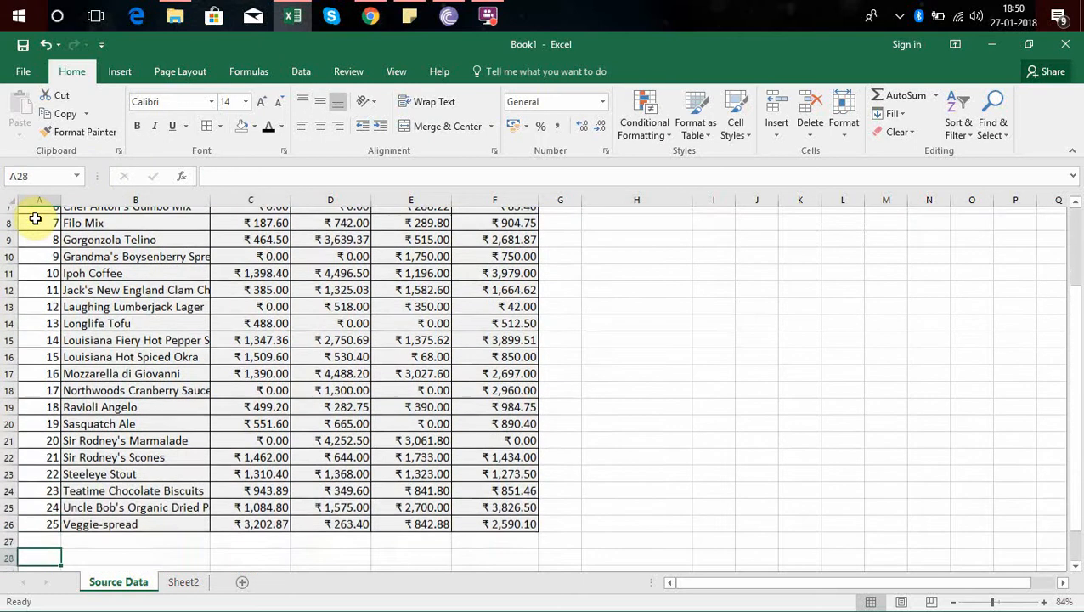
{"action": "key", "text": "Down"}
{"action": "key", "text": "Up"}
{"action": "key", "text": "ctrl+Up"}
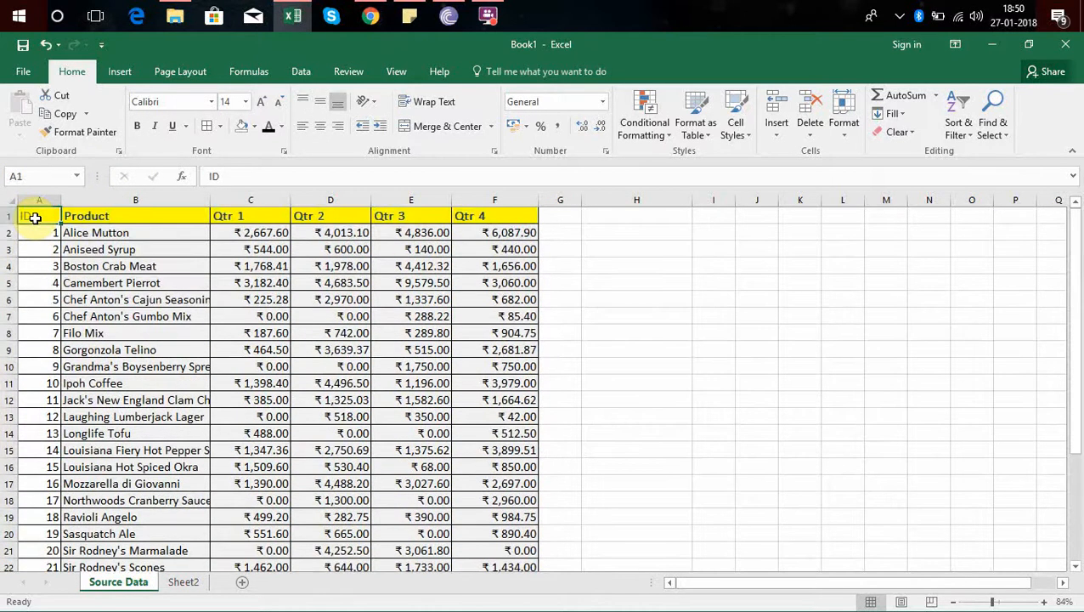
Try to define a workbook-scoped name salesdata and clear its default cell reference
{"action": "left_click", "coordinate": [256, 72]}
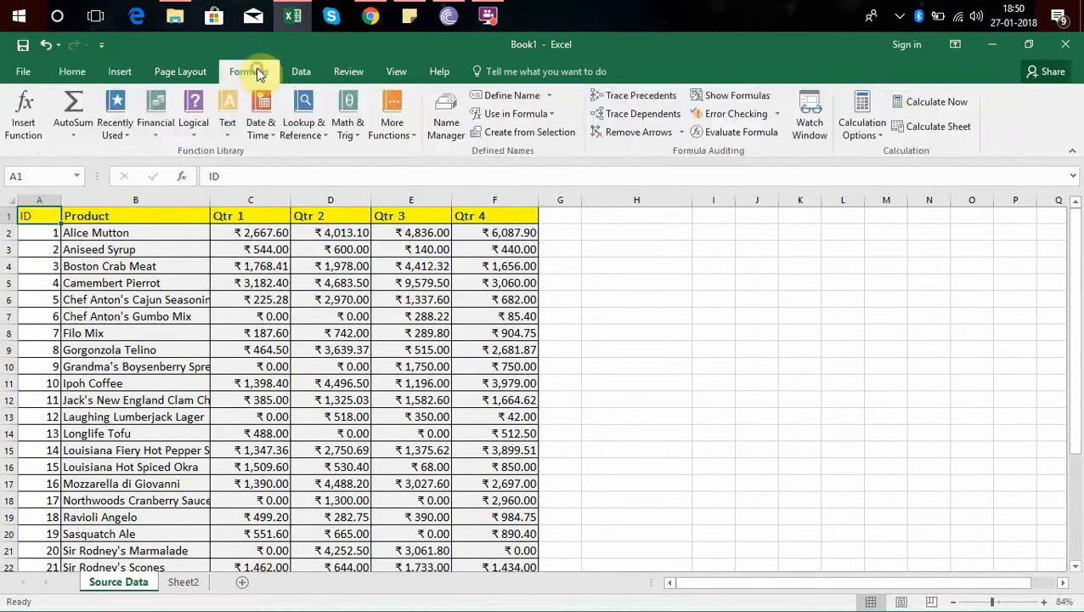
{"action": "left_click", "coordinate": [442, 126]}
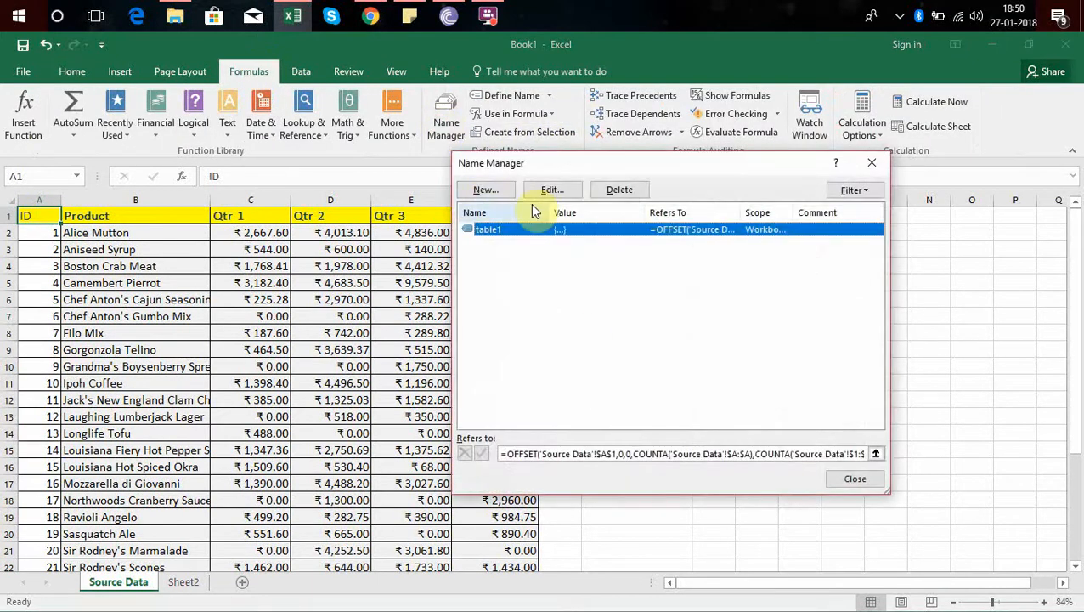
{"action": "left_click", "coordinate": [488, 191]}
{"action": "left_click", "coordinate": [488, 191]}
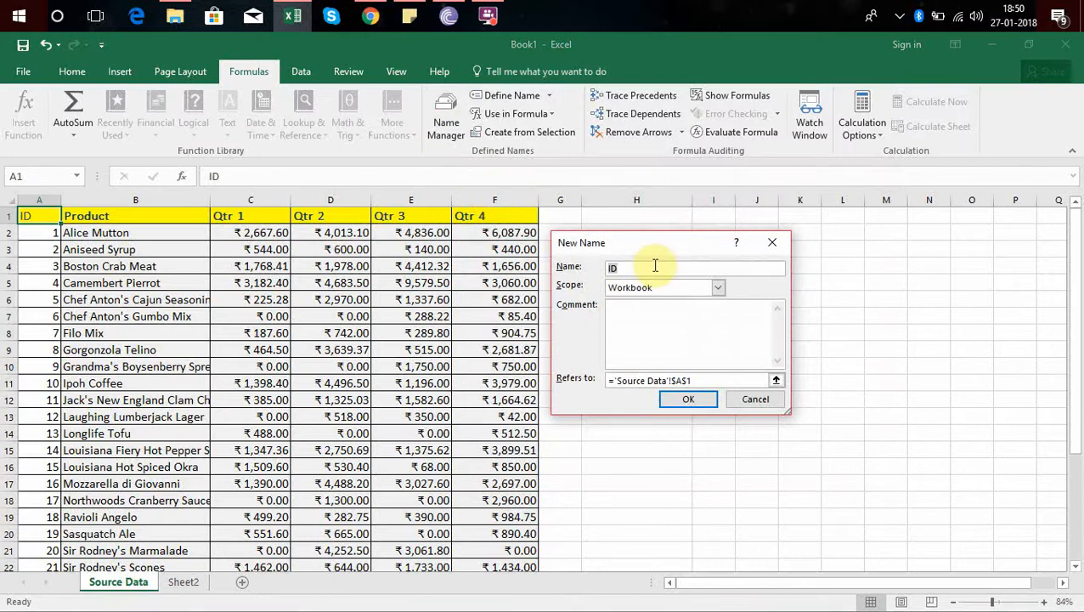
{"action": "key", "text": "BackSpace"}
{"action": "type", "text": "salesdata"}
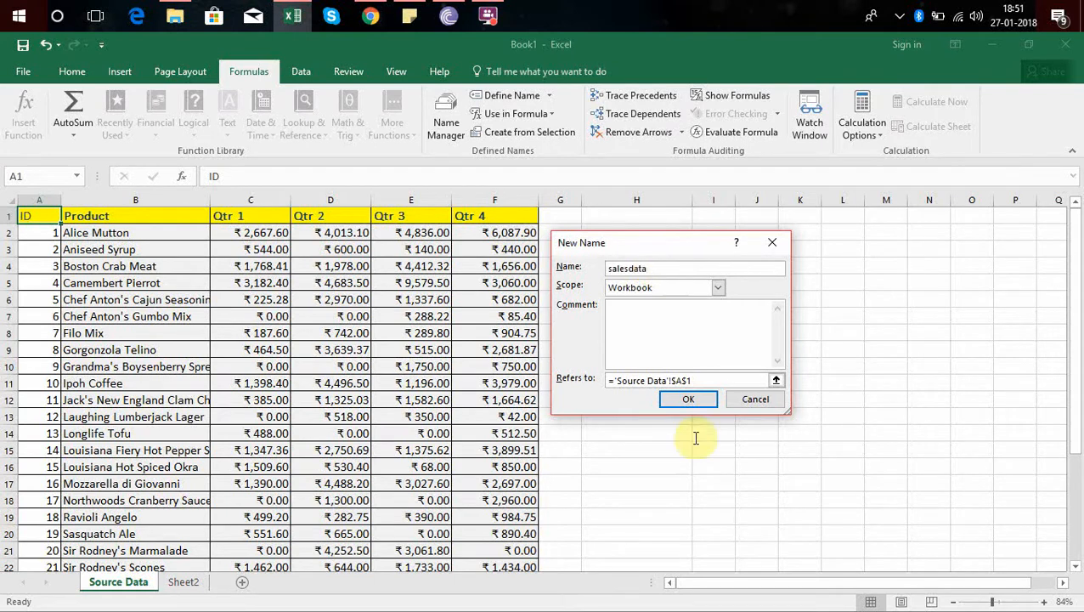
{"action": "left_click", "coordinate": [706, 381]}
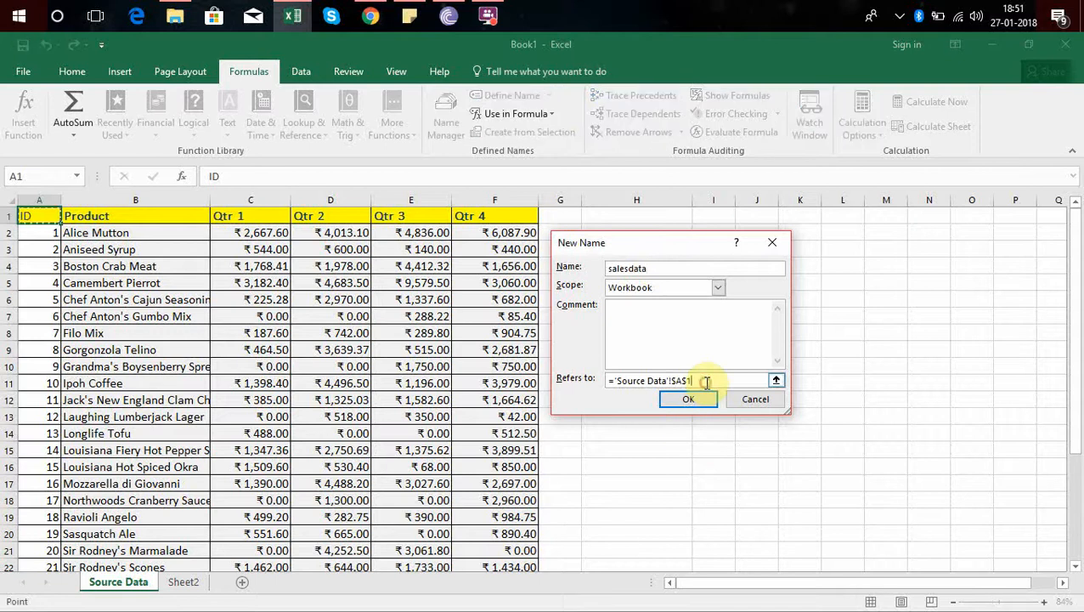
{"action": "key", "text": "BackSpace"}
{"action": "key", "text": "BackSpace"}
{"action": "key", "text": "BackSpace"}
{"action": "key", "text": "BackSpace"}
{"action": "key", "text": "BackSpace"}
{"action": "key", "text": "BackSpace"}
{"action": "key", "text": "BackSpace"}
{"action": "key", "text": "BackSpace"}
{"action": "key", "text": "BackSpace"}
{"action": "key", "text": "BackSpace"}
{"action": "key", "text": "BackSpace"}
{"action": "key", "text": "BackSpace"}
{"action": "key", "text": "BackSpace"}
{"action": "key", "text": "BackSpace"}
{"action": "key", "text": "BackSpace"}
{"action": "key", "text": "BackSpace"}
{"action": "key", "text": "BackSpace"}
{"action": "key", "text": "BackSpace"}
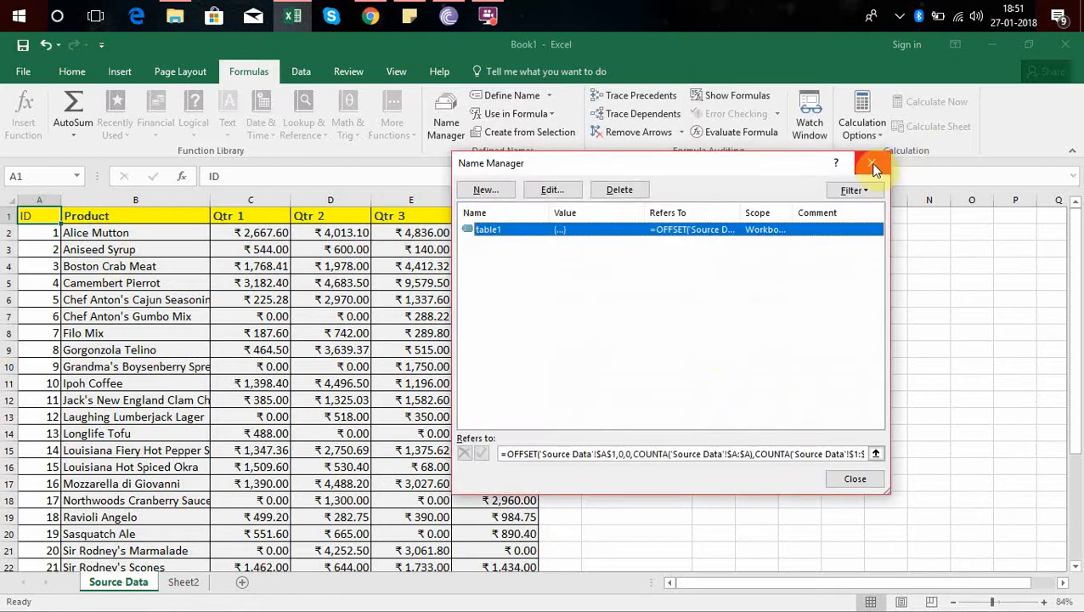
{"action": "left_click", "coordinate": [873, 165]}
{"action": "left_click", "coordinate": [667, 287]}
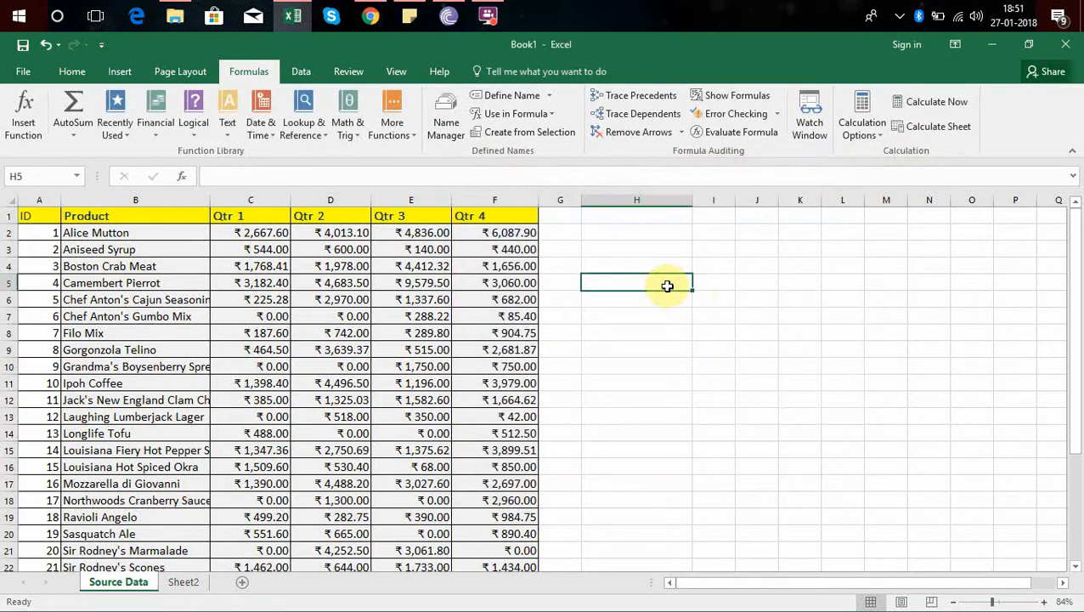
{"action": "type", "text": "="}
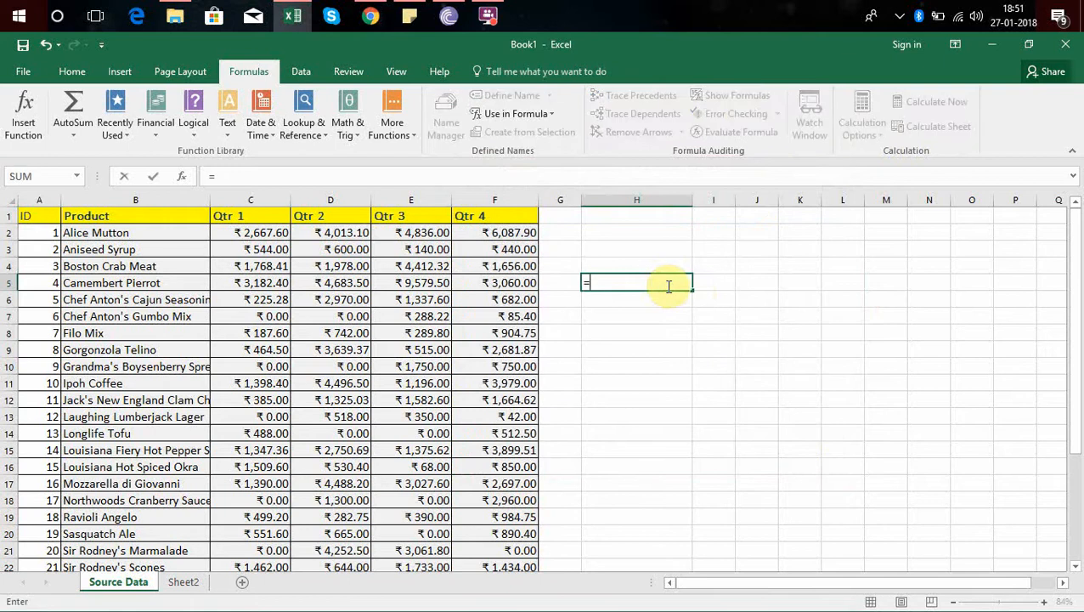
{"action": "type", "text": "off"}
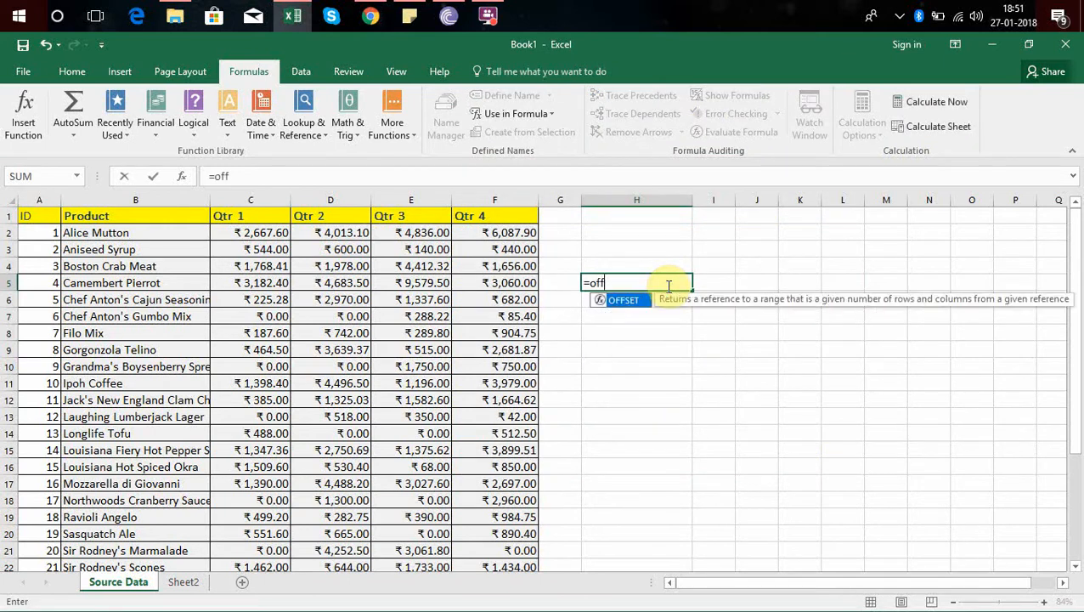
{"action": "key", "text": "Tab"}
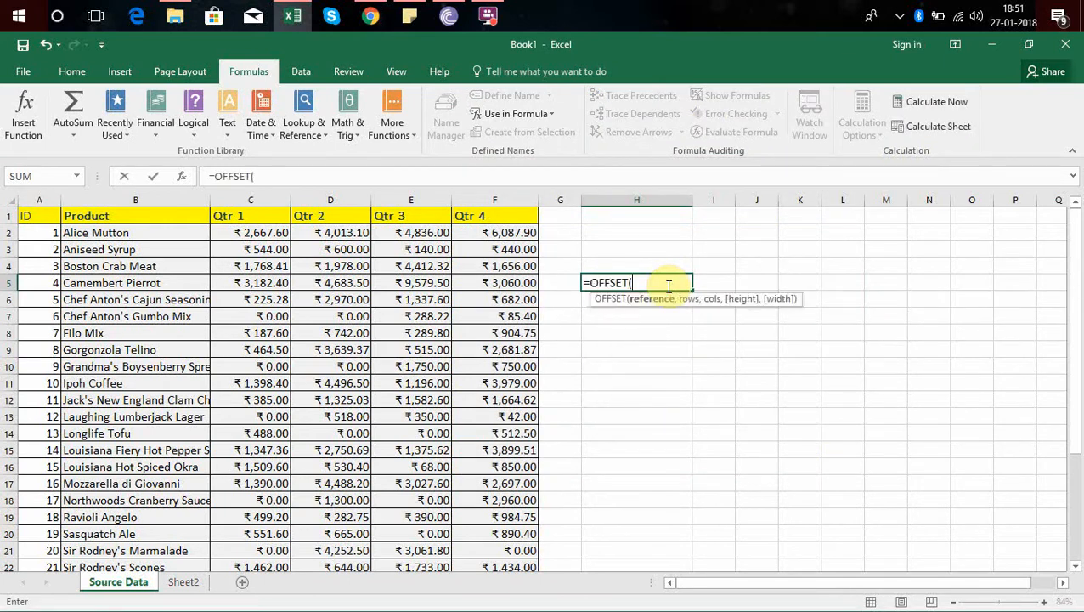
{"action": "left_click", "coordinate": [39, 216]}
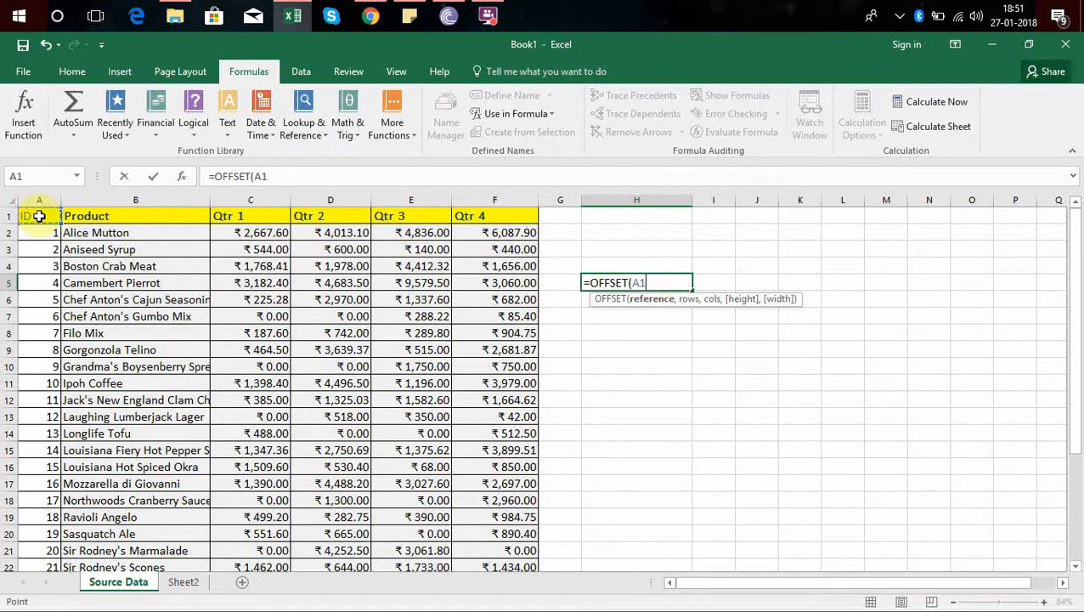
{"action": "type", "text": ","}
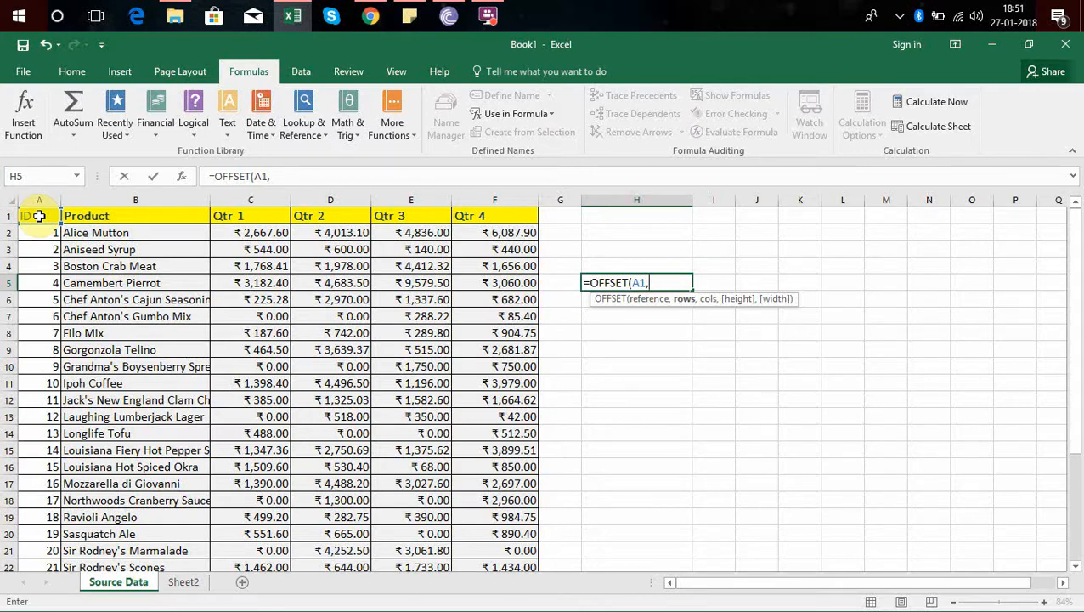
{"action": "type", "text": "0,0,"}
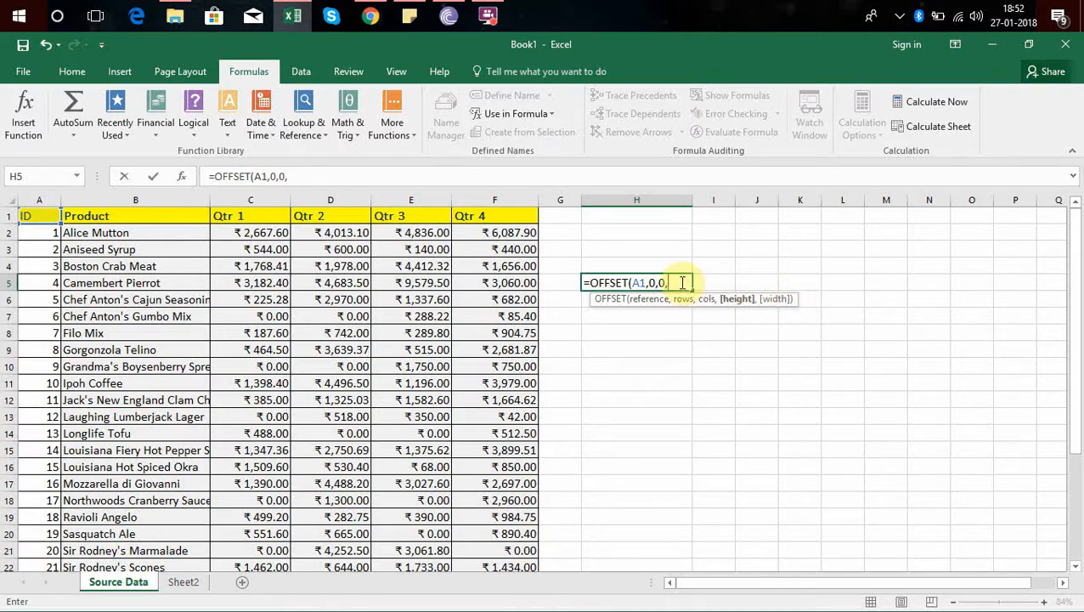
{"action": "left_click", "coordinate": [9, 216]}
{"action": "key", "text": "Escape"}
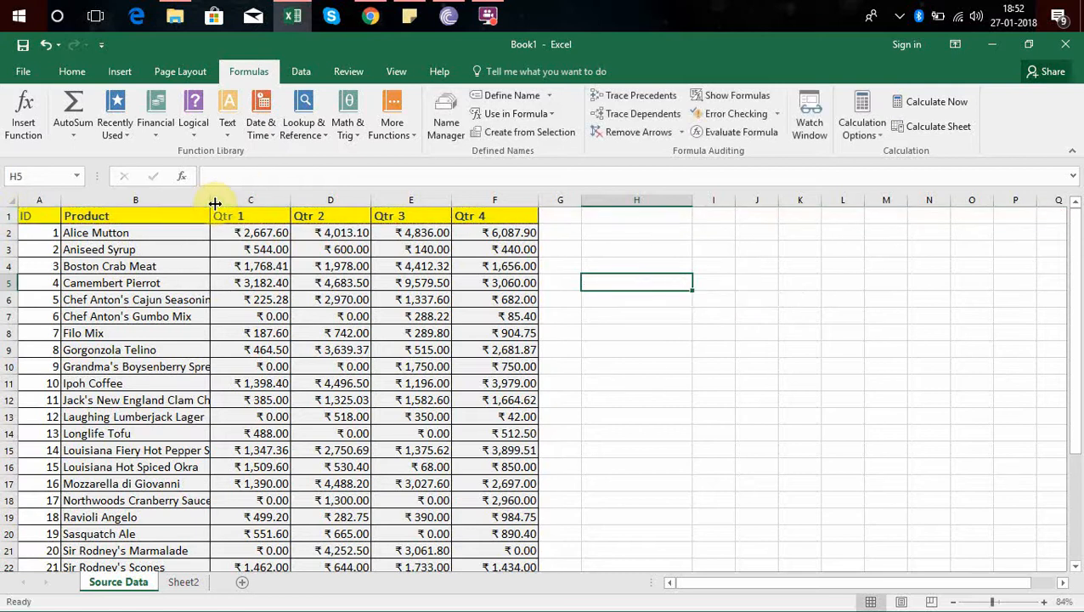
Begin an OFFSET formula in H5 with absolute reference $A$1 and 0 for both the row and column offsets
{"action": "type", "text": "=off"}
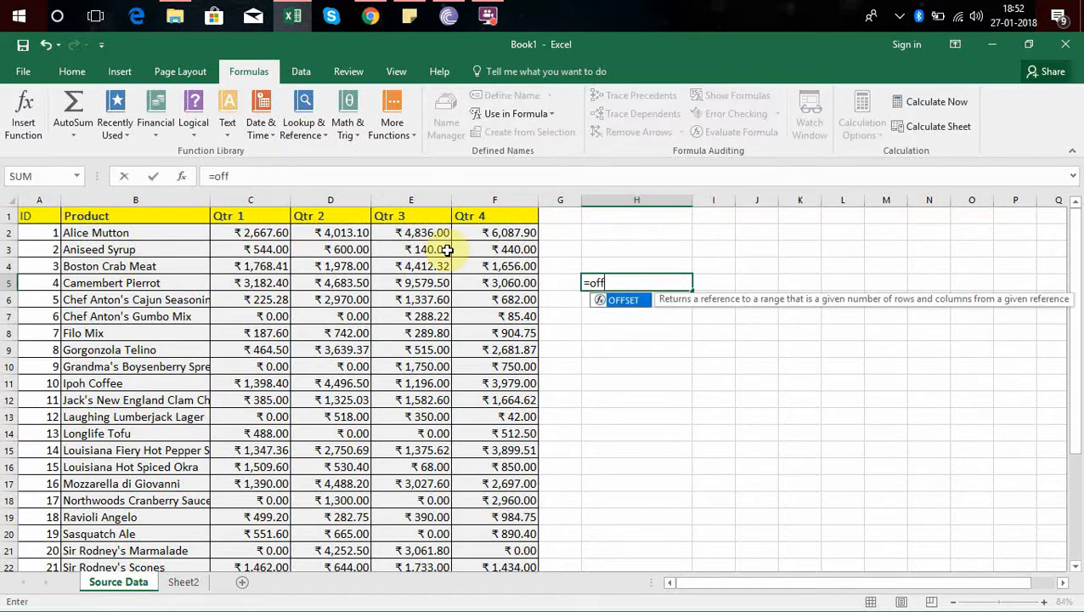
{"action": "key", "text": "Tab"}
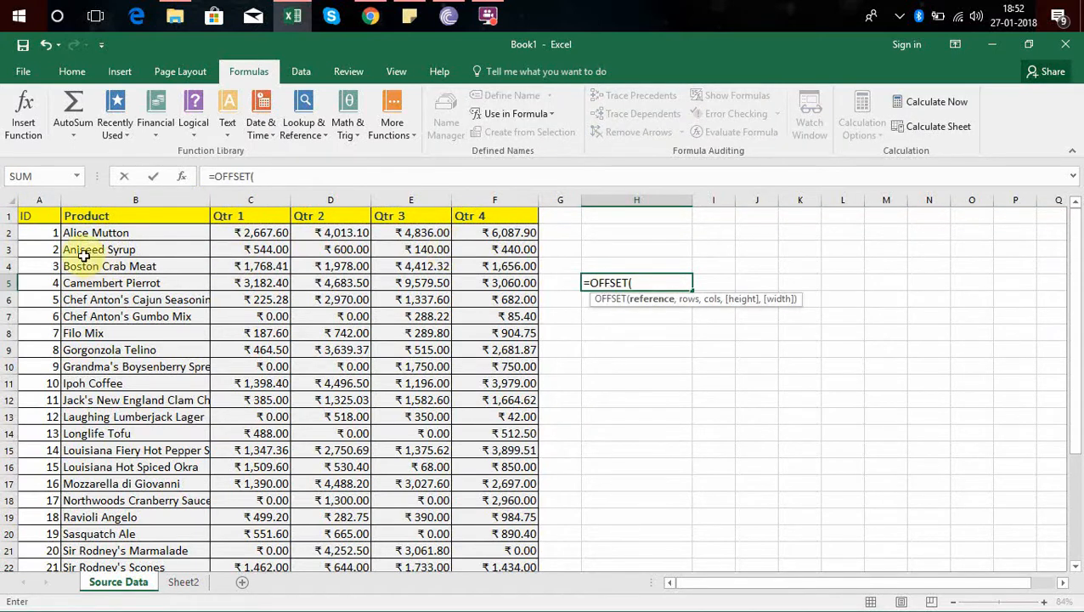
{"action": "left_click", "coordinate": [42, 217]}
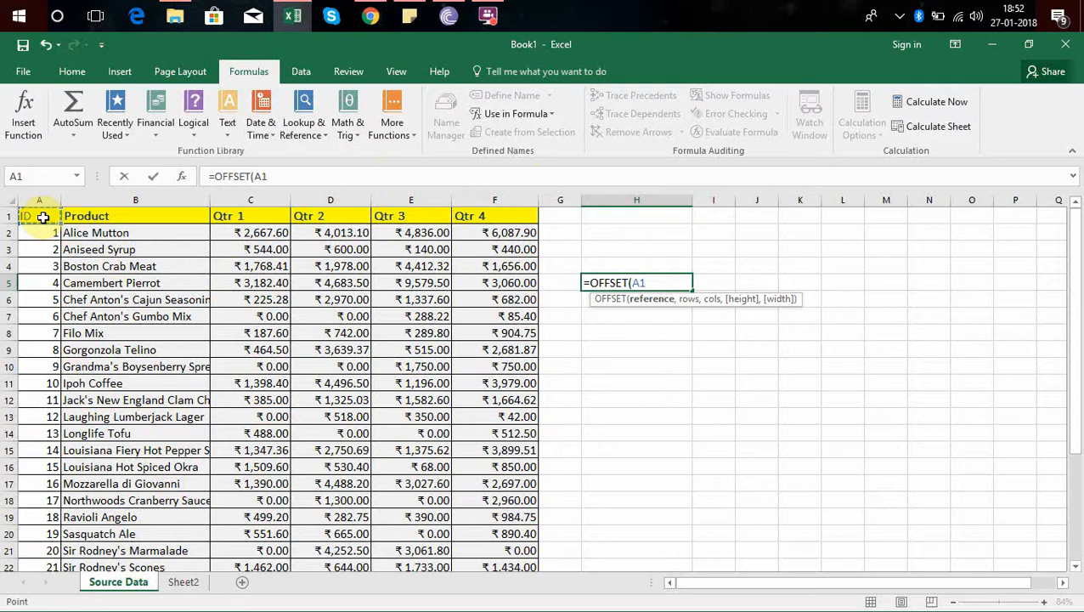
{"action": "key", "text": "F4"}
{"action": "type", "text": ","}
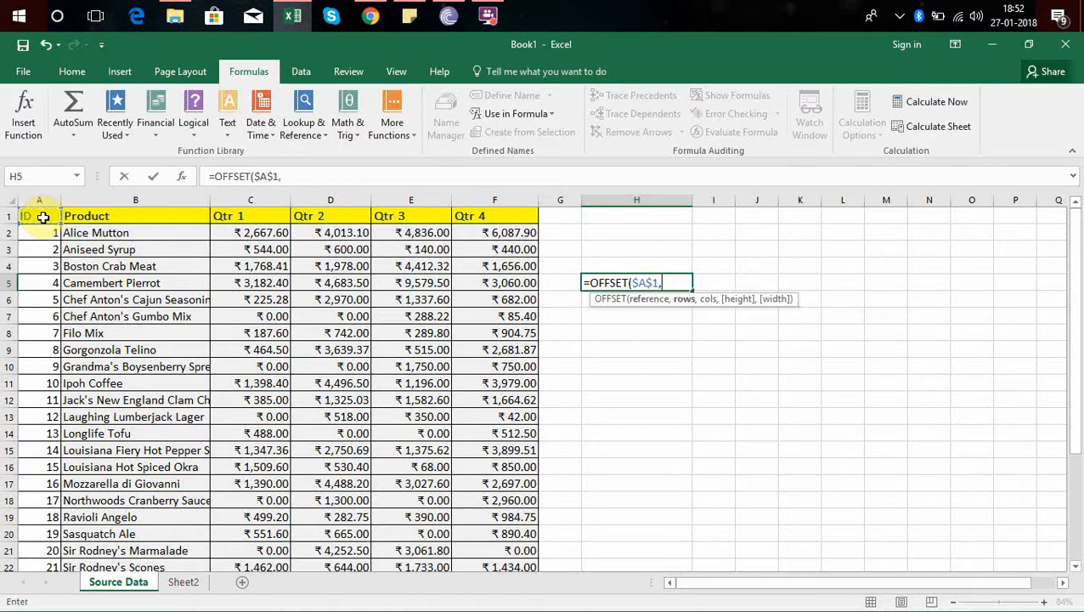
{"action": "type", "text": "0,0,0"}
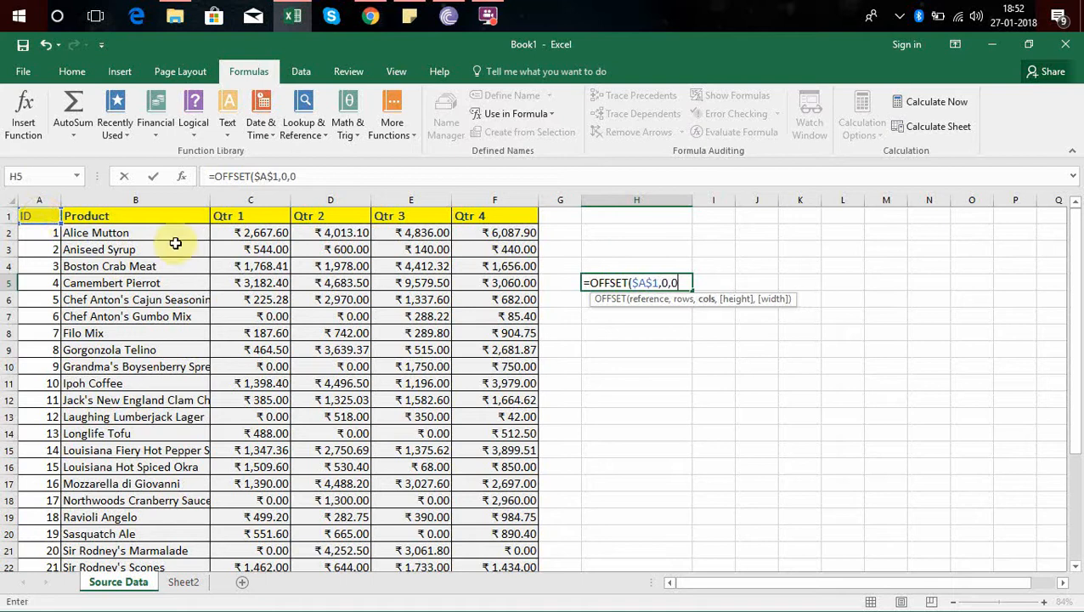
{"action": "type", "text": ","}
{"action": "key", "text": "BackSpace"}
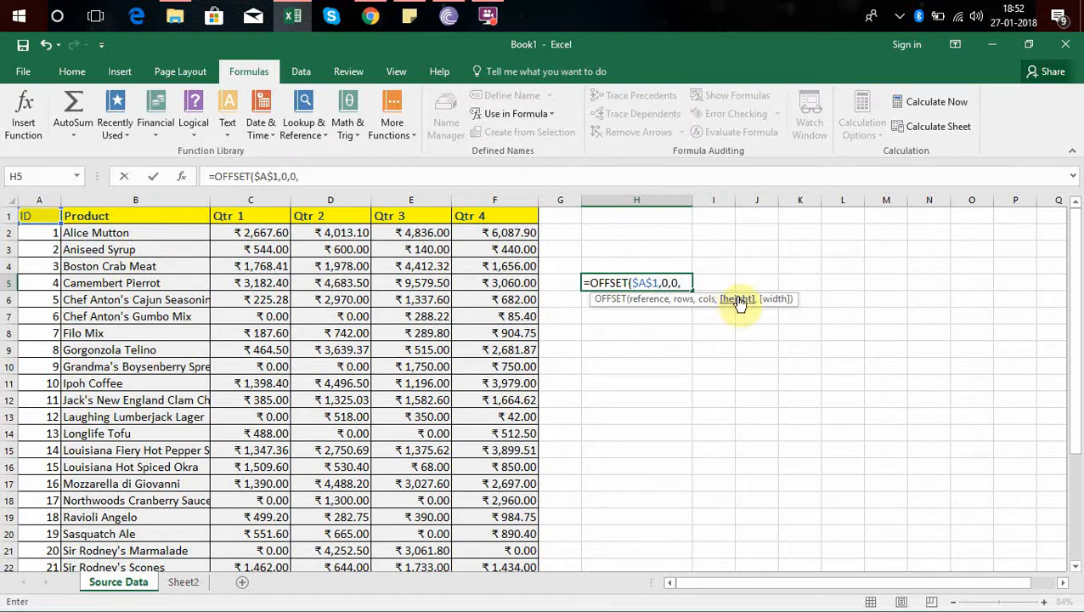
{"action": "left_click", "coordinate": [46, 199]}
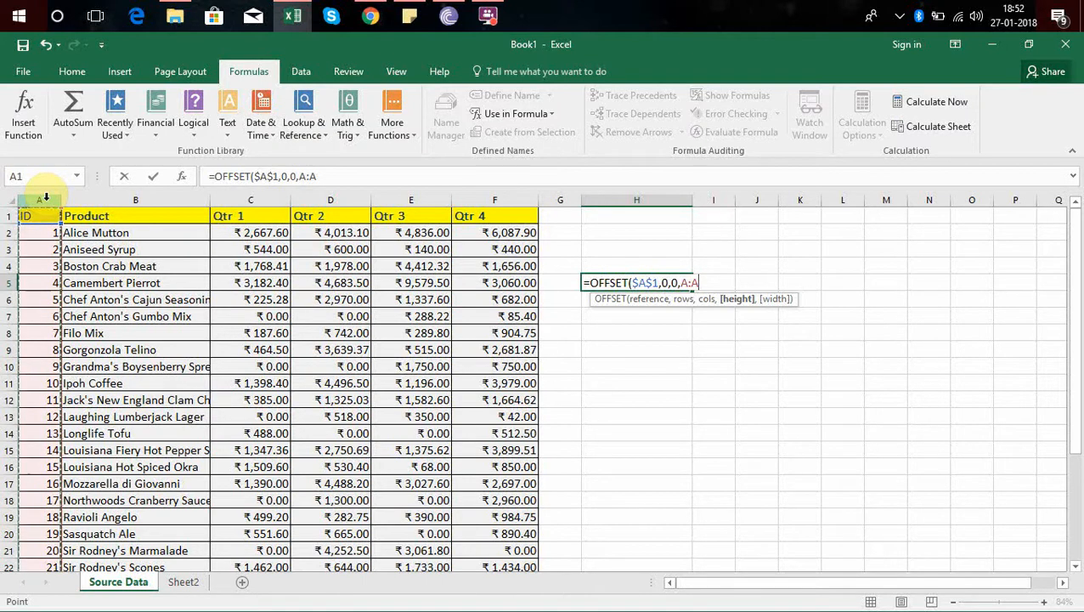
{"action": "key", "text": "F4"}
{"action": "type", "text": ","}
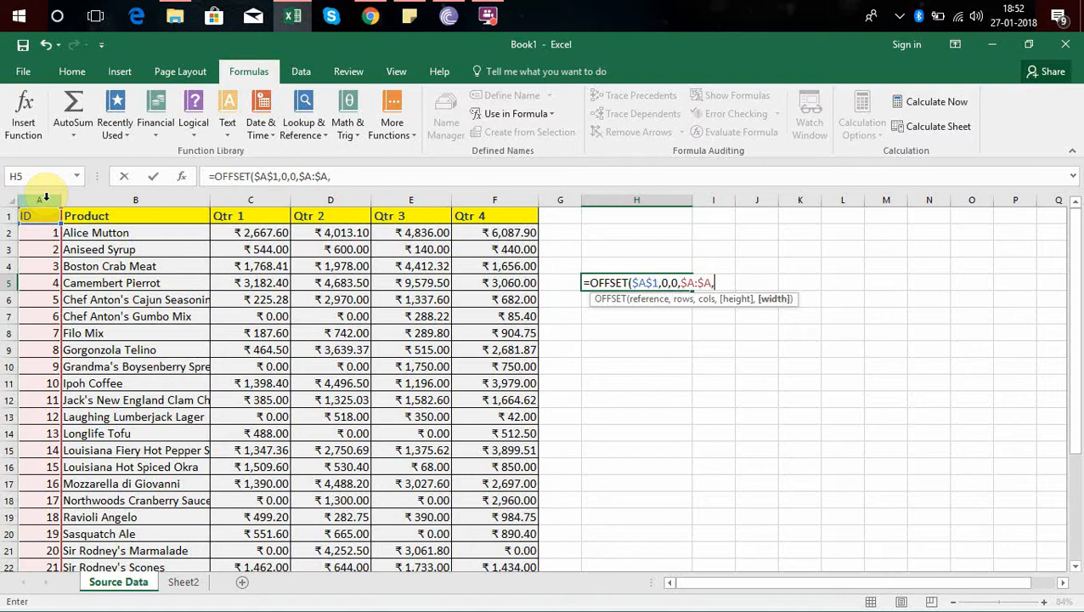
{"action": "key", "text": "BackSpace"}
{"action": "key", "text": "BackSpace"}
{"action": "key", "text": "BackSpace"}
{"action": "key", "text": "BackSpace"}
{"action": "key", "text": "BackSpace"}
{"action": "key", "text": "BackSpace"}
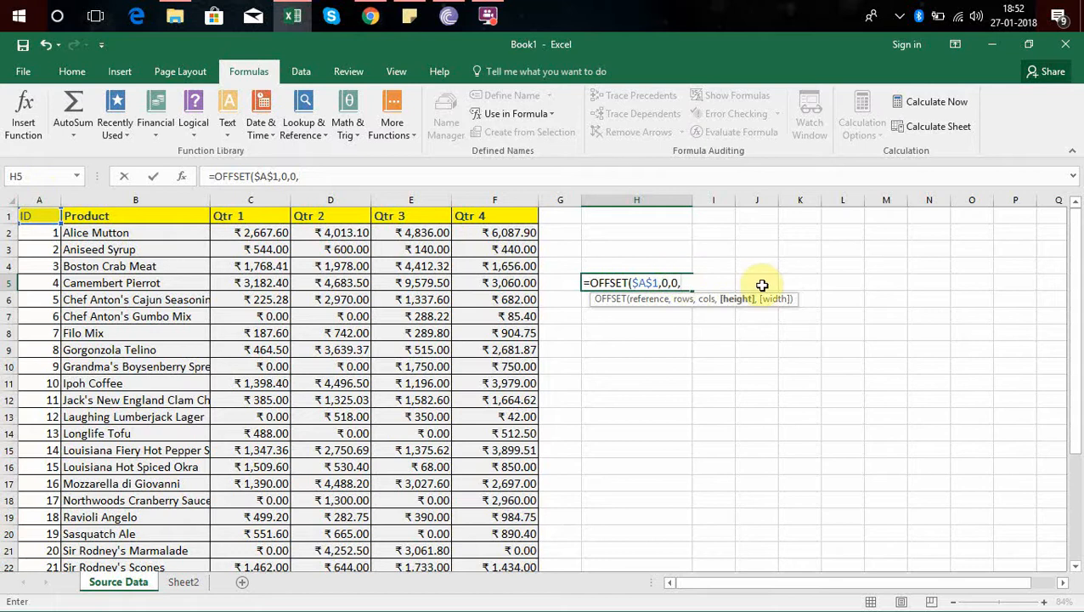
Set the OFFSET height argument to COUNTA(A:A), counting the non-empty cells of the ID column
{"action": "type", "text": "count"}
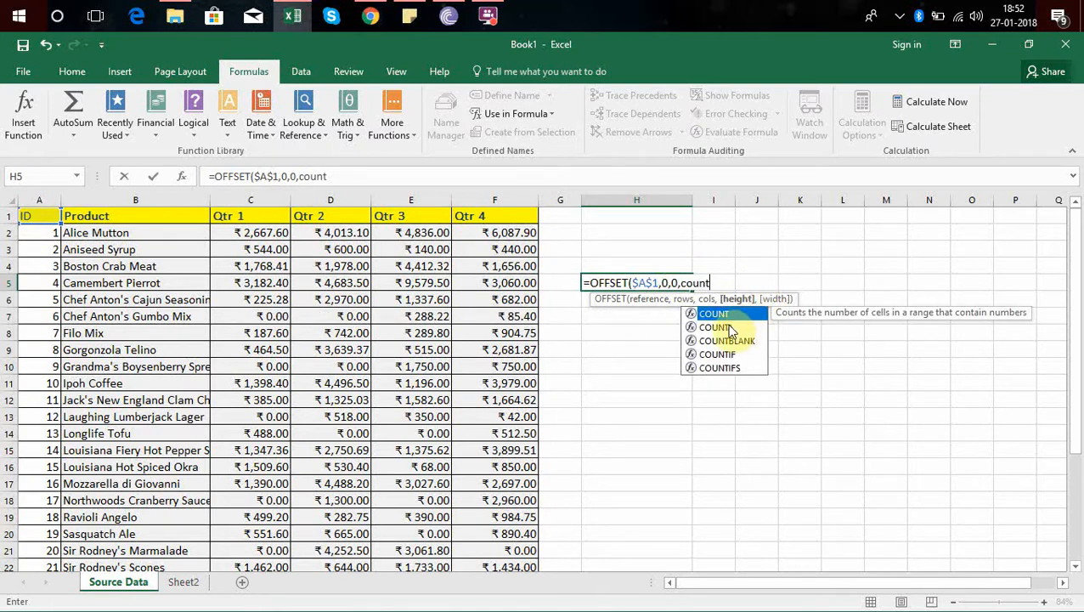
{"action": "left_click", "coordinate": [729, 328]}
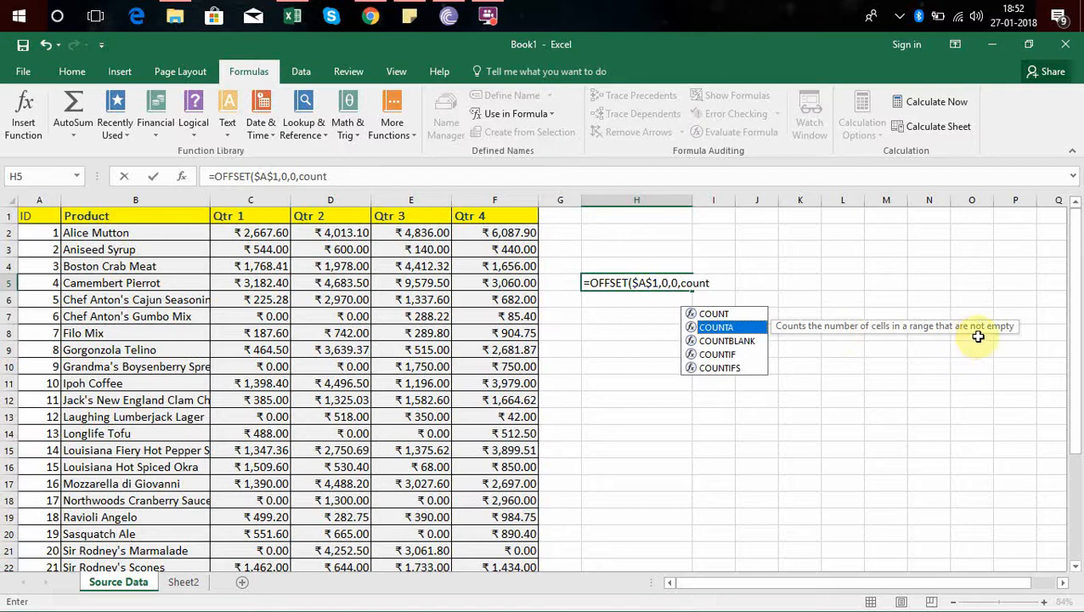
{"action": "double_click", "coordinate": [722, 328]}
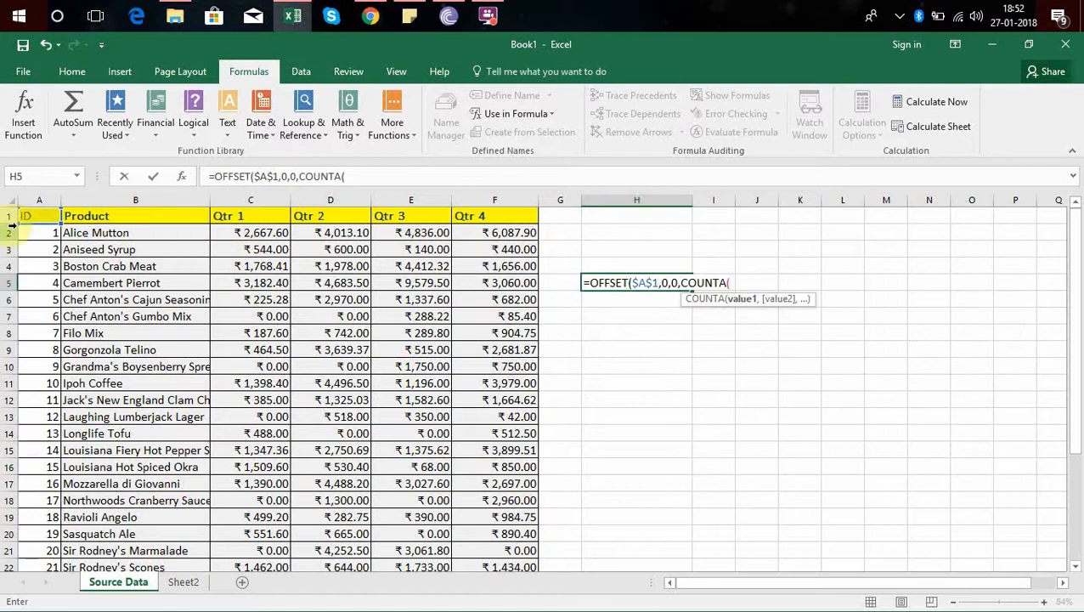
{"action": "left_click", "coordinate": [36, 200]}
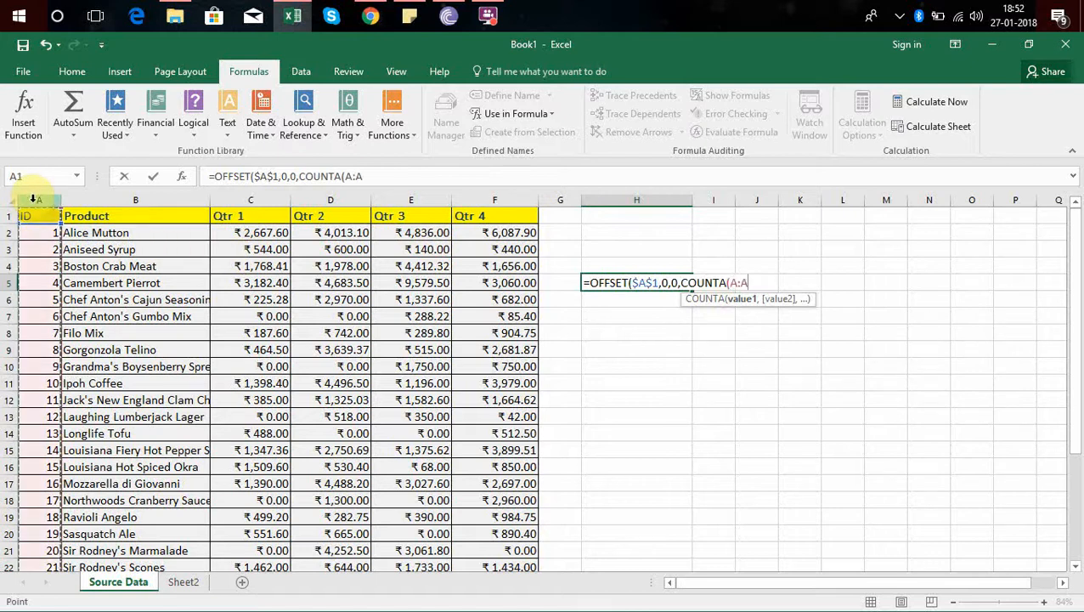
{"action": "type", "text": "),"}
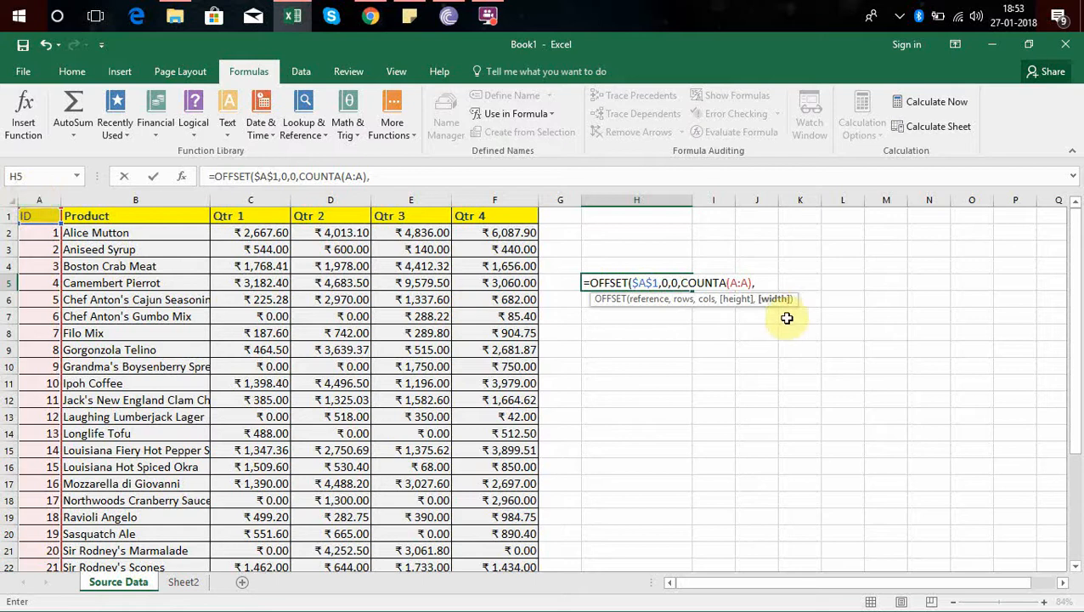
Set the OFFSET width argument to COUNTA(1:1), counting the header row's non-empty cells, and complete the formula in H5
{"action": "type", "text": "coun"}
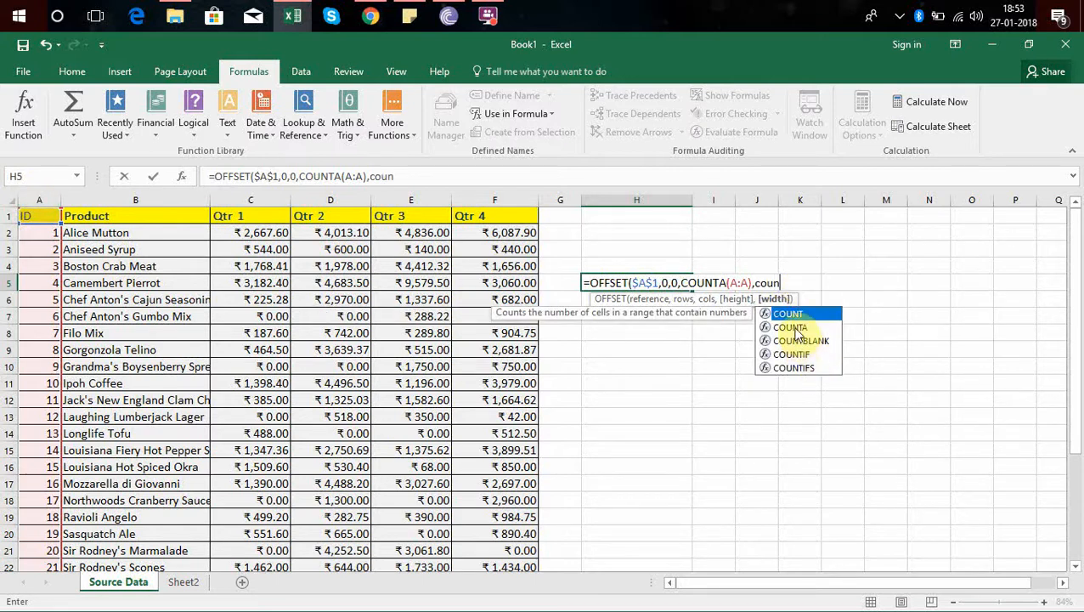
{"action": "double_click", "coordinate": [790, 327]}
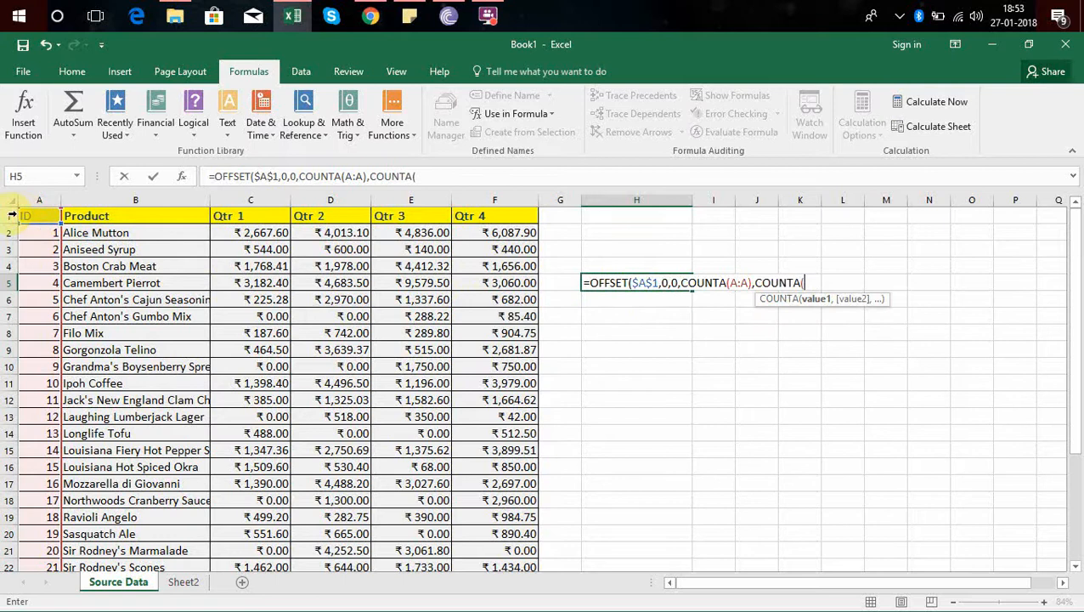
{"action": "left_click", "coordinate": [7, 216]}
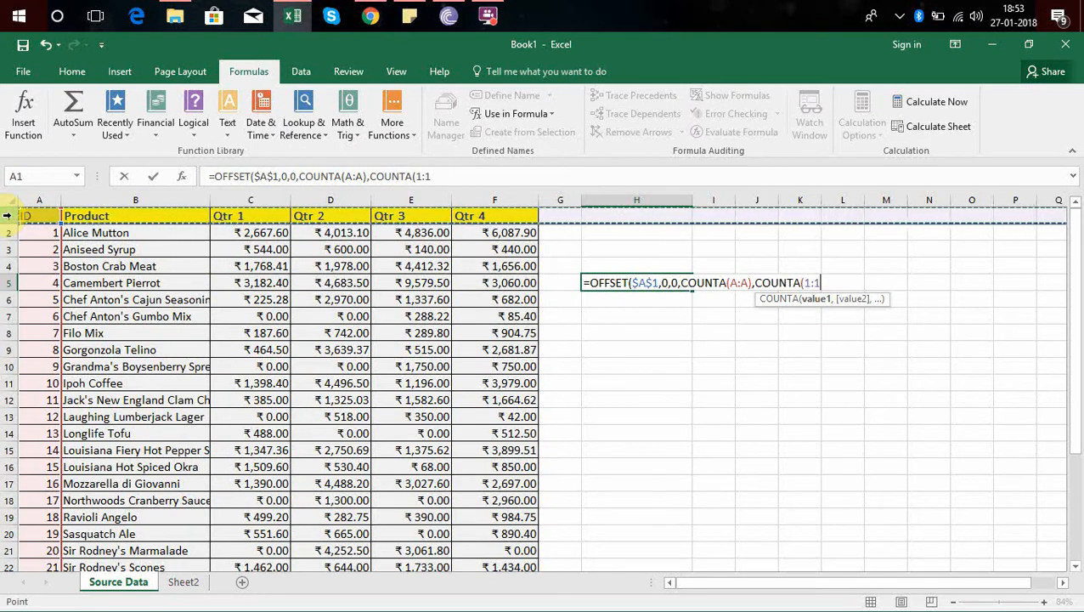
{"action": "type", "text": ")"}
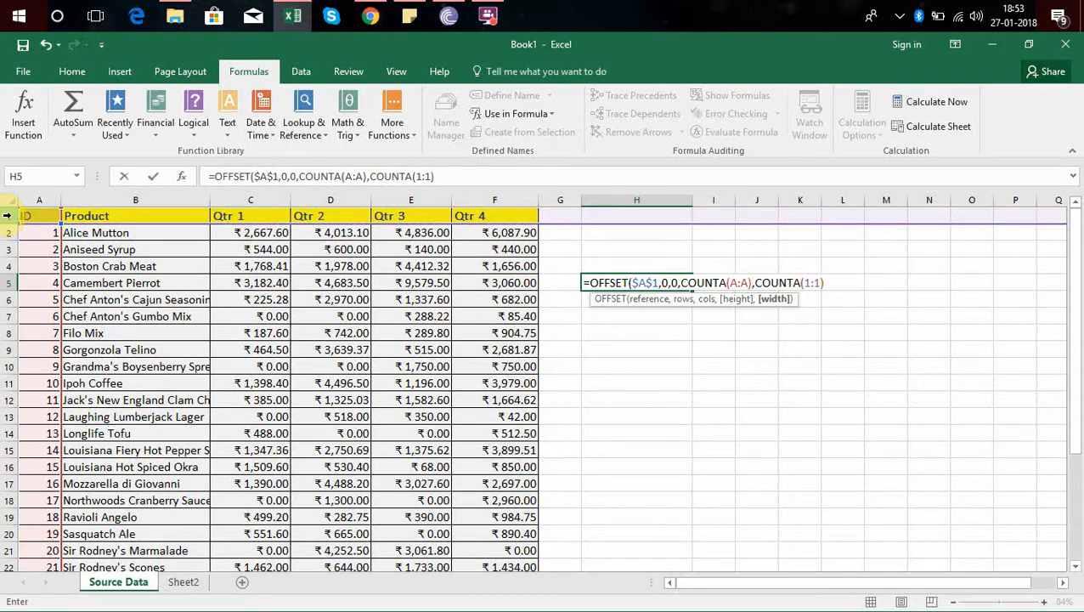
{"action": "type", "text": ")"}
{"action": "key", "text": "Return"}
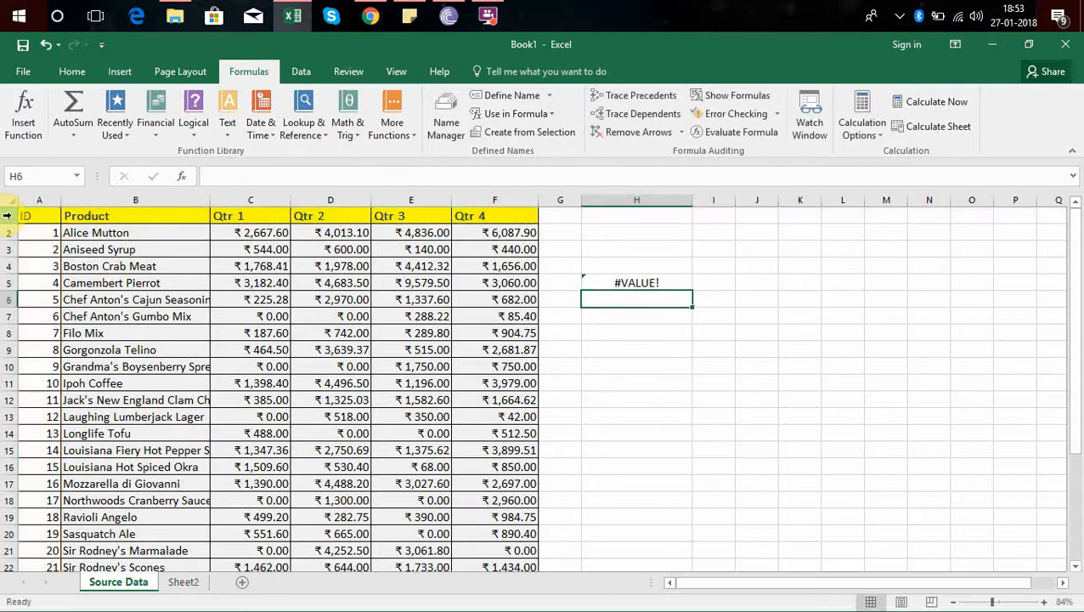
Copy the full text of the OFFSET formula from H5, leaving the cell's contents intact
{"action": "key", "text": "Up"}
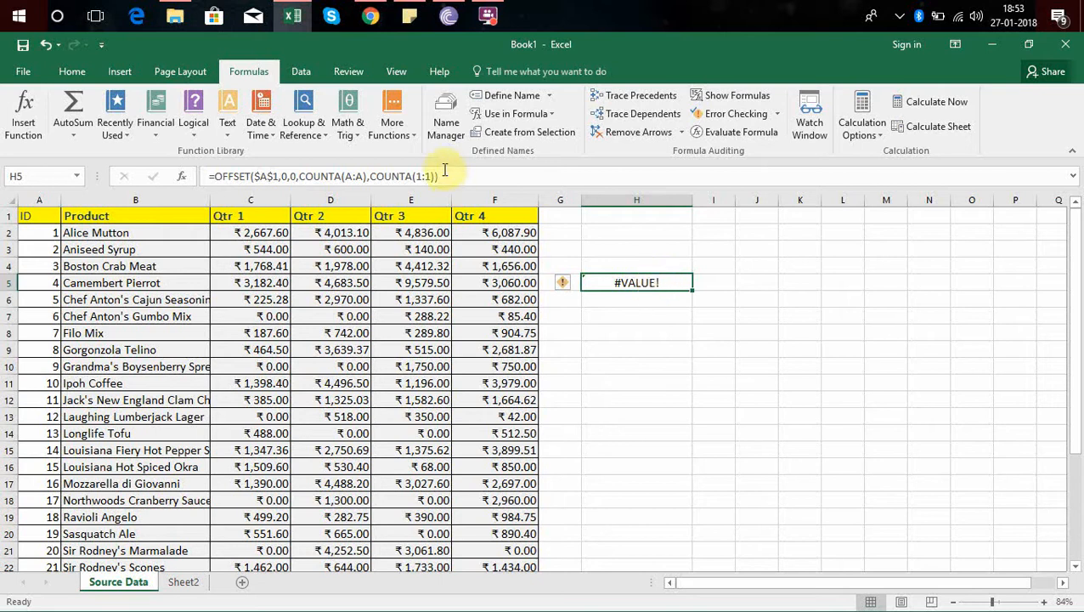
{"action": "double_click", "coordinate": [658, 283]}
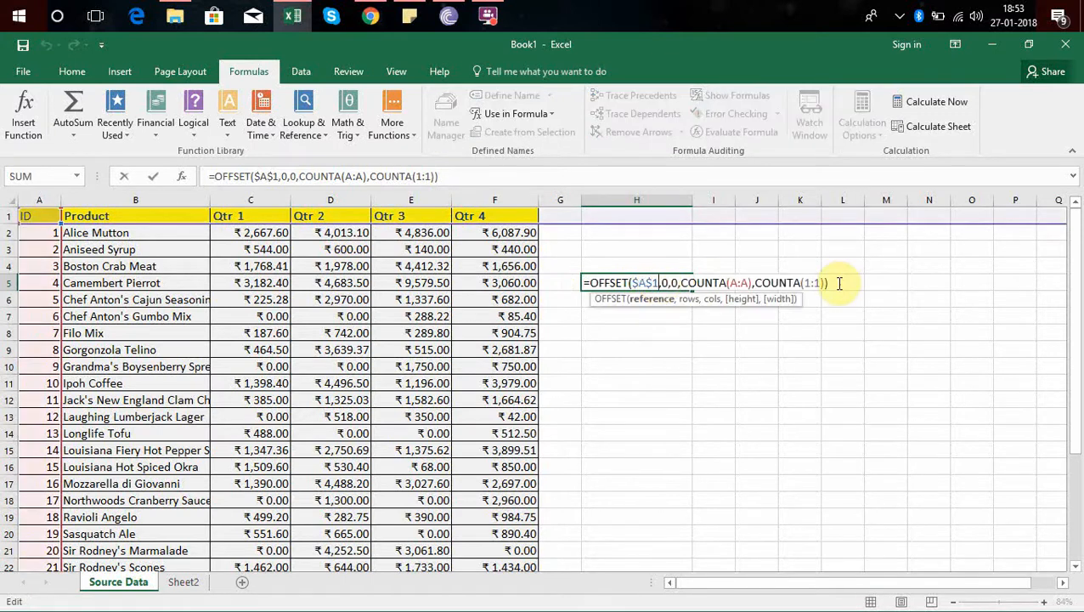
{"action": "left_click_drag", "start_coordinate": [839, 283], "coordinate": [581, 276]}
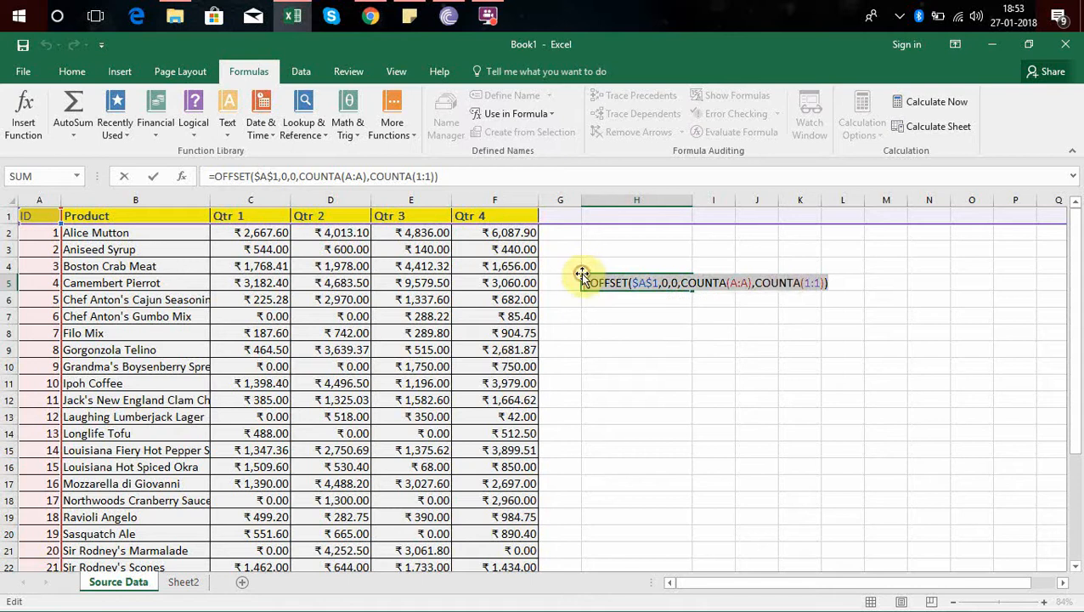
{"action": "key", "text": "Return"}
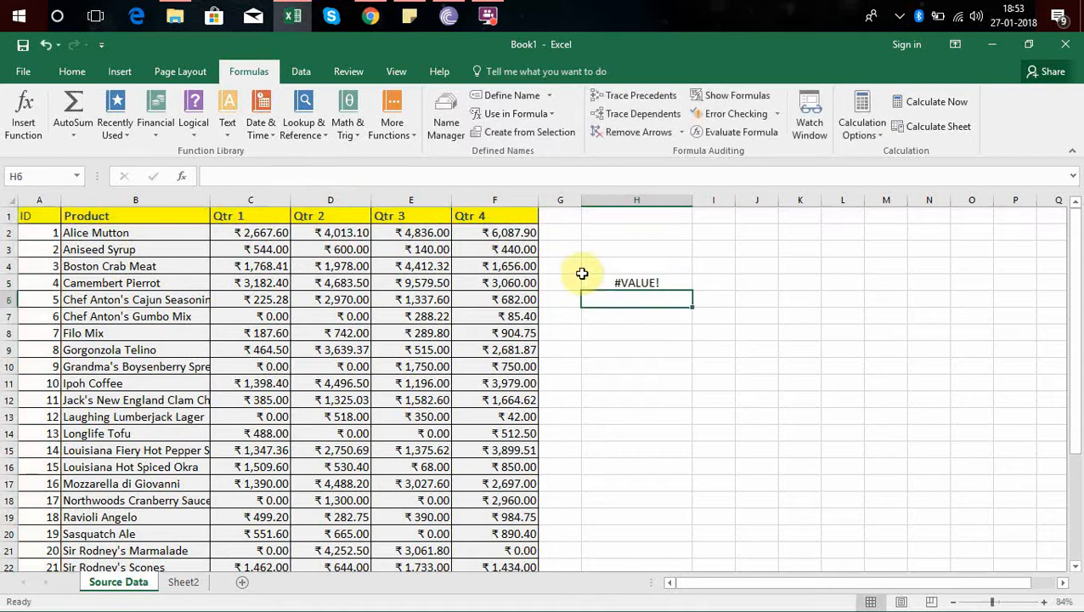
Start a new workbook-scoped name salesdata and clear its default cell reference
{"action": "left_click", "coordinate": [448, 133]}
{"action": "left_click", "coordinate": [486, 189]}
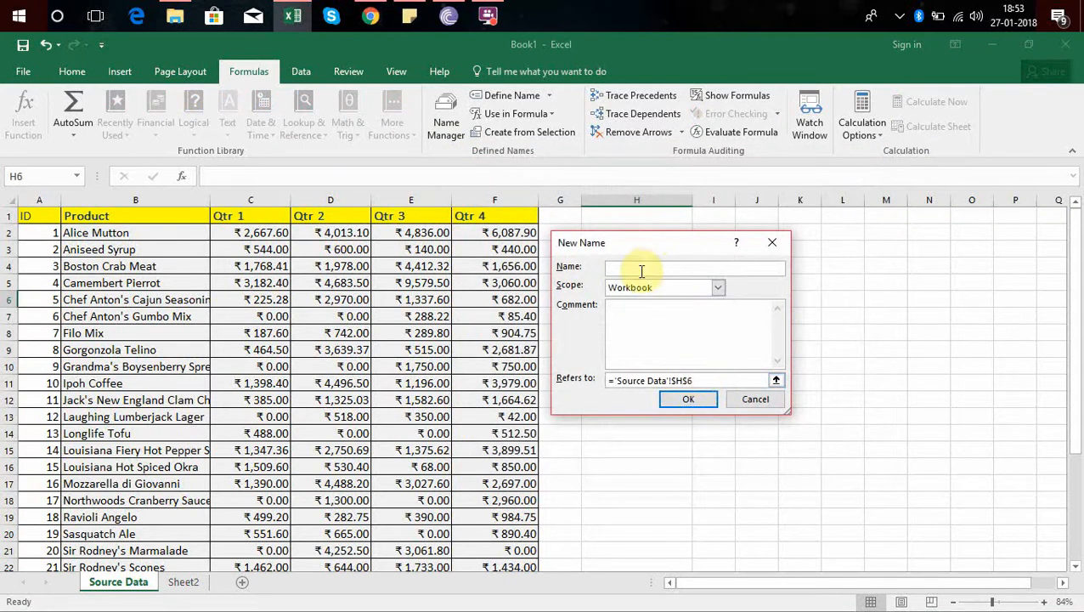
{"action": "type", "text": "alesdata"}
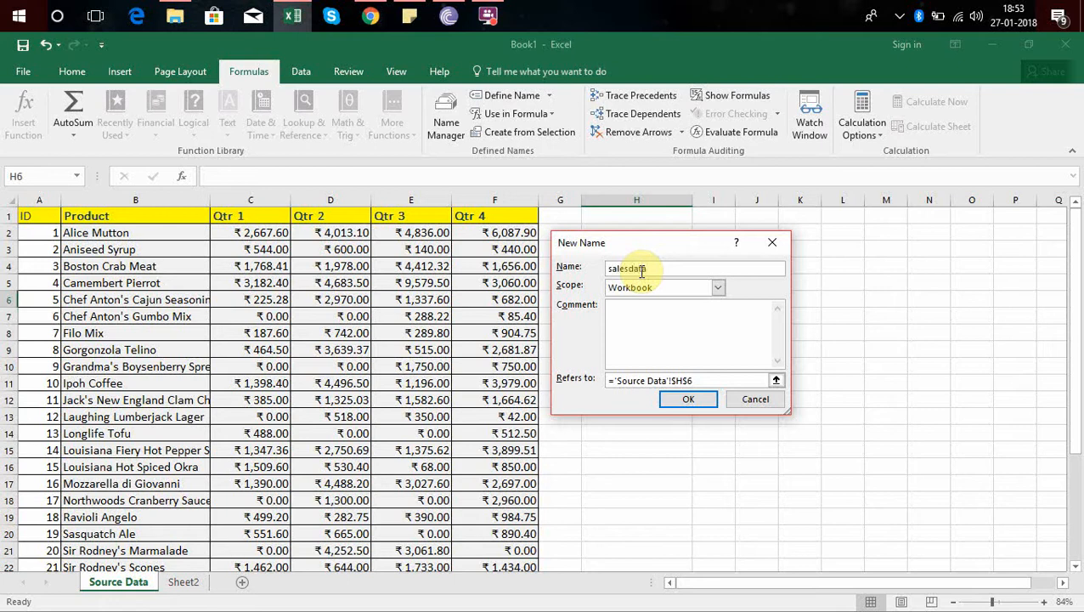
{"action": "left_click", "coordinate": [702, 381]}
{"action": "key", "text": "BackSpace"}
{"action": "key", "text": "BackSpace"}
{"action": "key", "text": "BackSpace"}
{"action": "key", "text": "BackSpace"}
{"action": "key", "text": "BackSpace"}
{"action": "key", "text": "BackSpace"}
{"action": "key", "text": "BackSpace"}
{"action": "key", "text": "BackSpace"}
{"action": "key", "text": "BackSpace"}
{"action": "key", "text": "BackSpace"}
{"action": "key", "text": "BackSpace"}
{"action": "key", "text": "BackSpace"}
{"action": "key", "text": "BackSpace"}
{"action": "key", "text": "BackSpace"}
{"action": "key", "text": "BackSpace"}
{"action": "key", "text": "BackSpace"}
{"action": "key", "text": "BackSpace"}
{"action": "key", "text": "BackSpace"}
{"action": "key", "text": "BackSpace"}
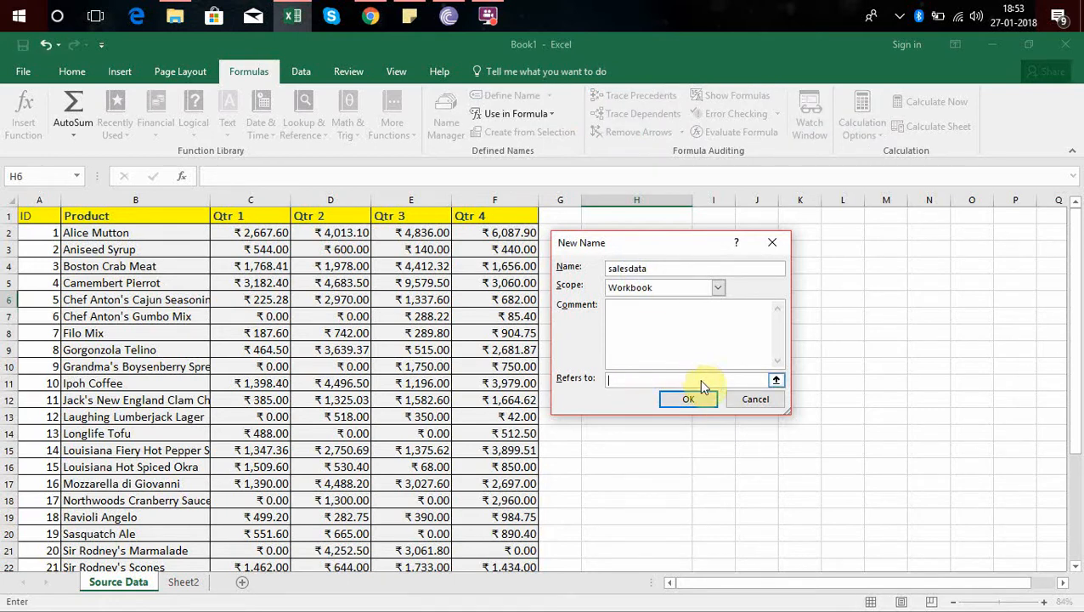
{"action": "key", "text": "ctrl+v"}
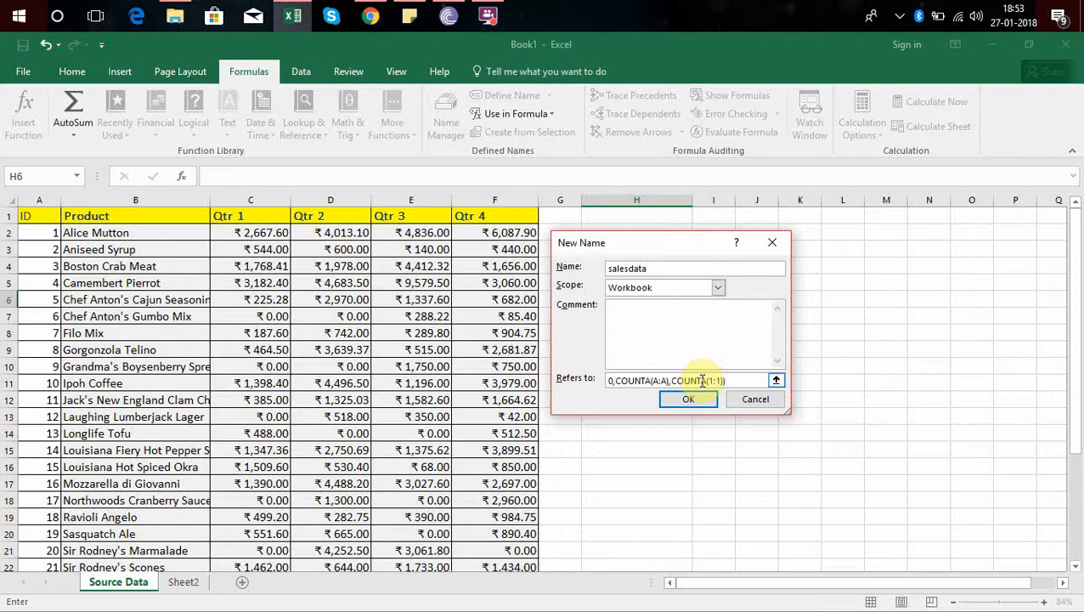
{"action": "key", "text": "Left"}
{"action": "key", "text": "Left"}
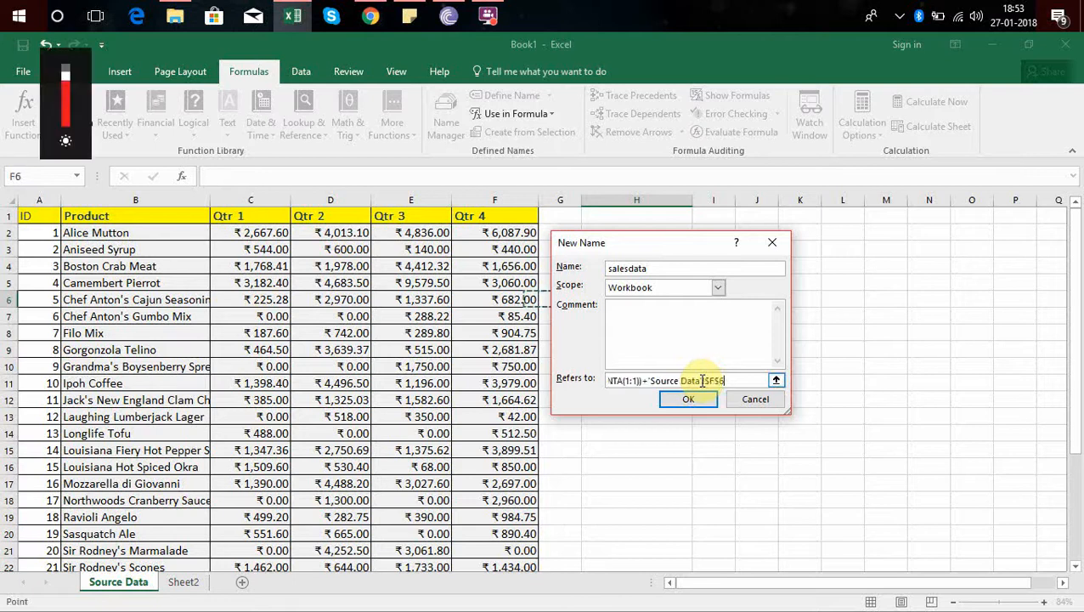
{"action": "key", "text": "Right"}
{"action": "key", "text": "Right"}
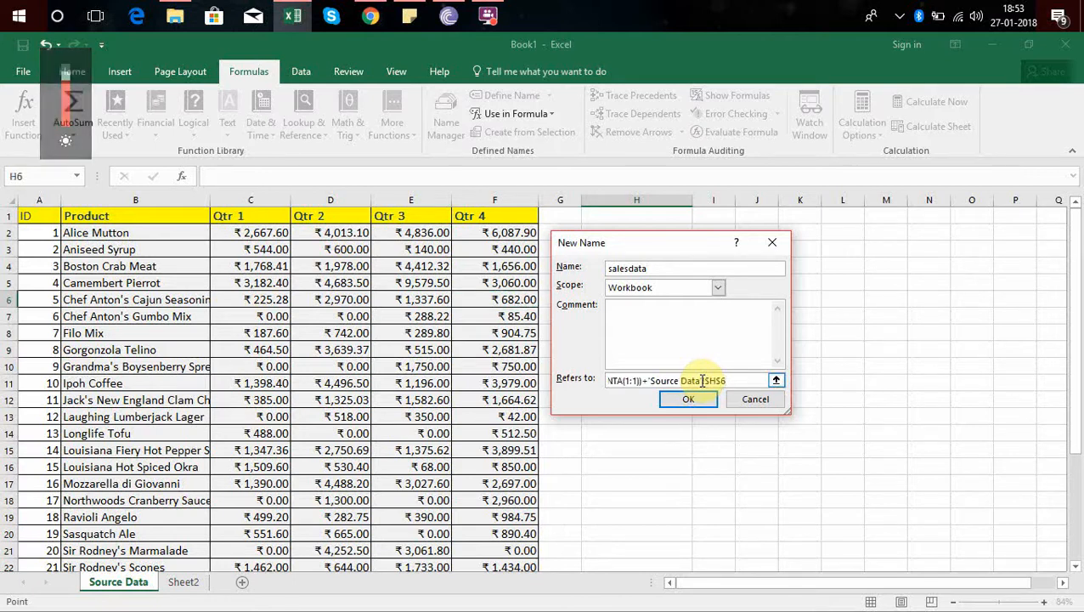
{"action": "double_click", "coordinate": [781, 381]}
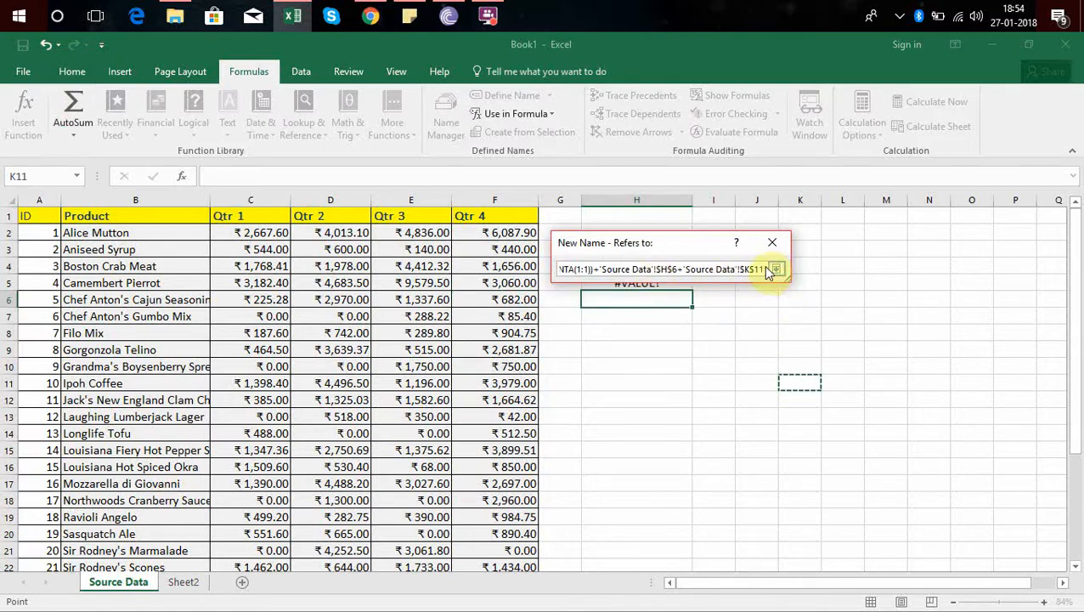
{"action": "left_click_drag", "start_coordinate": [763, 269], "coordinate": [496, 272]}
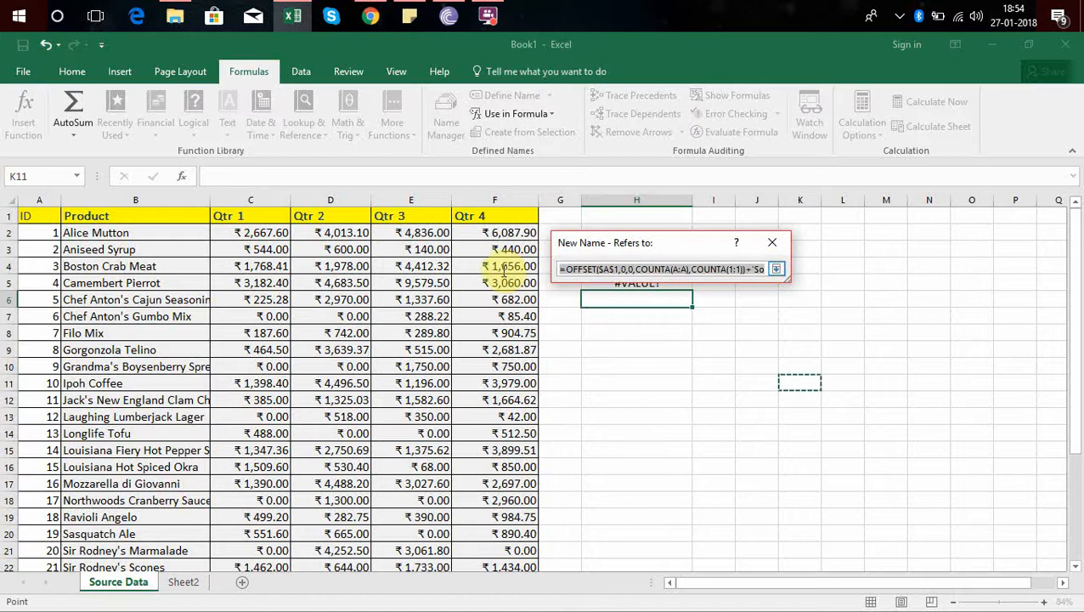
{"action": "key", "text": "BackSpace"}
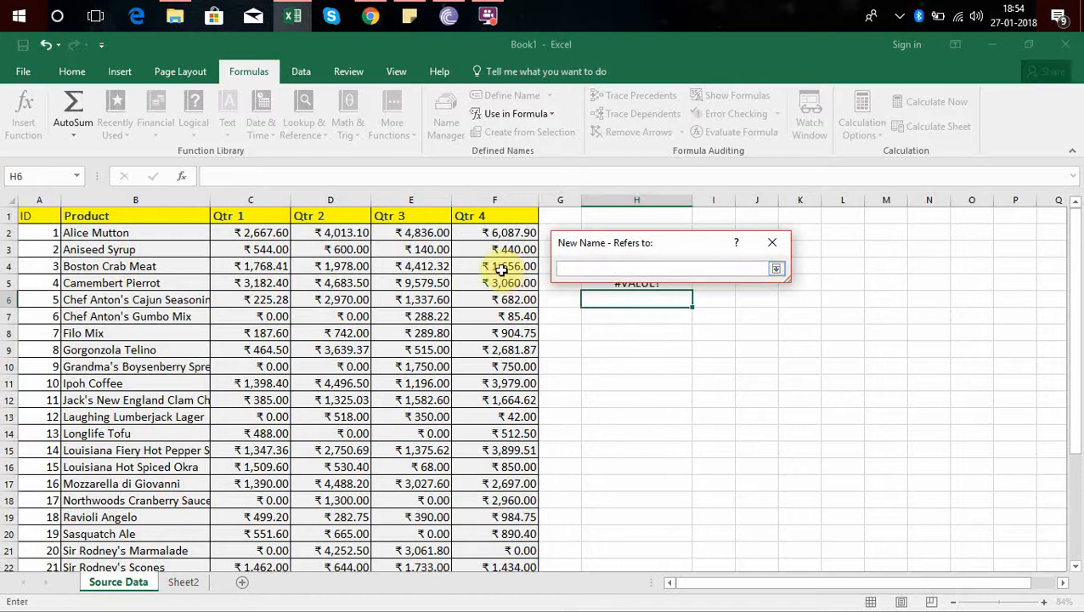
Make salesdata refer to the copied formula =OFFSET($A$1,0,0,COUNTA(A:A),COUNTA(1:1)) and save the name
{"action": "type", "text": "=OFFSET(A1,0,0,COUNTA(A:A),COUNTA(1:1))"}
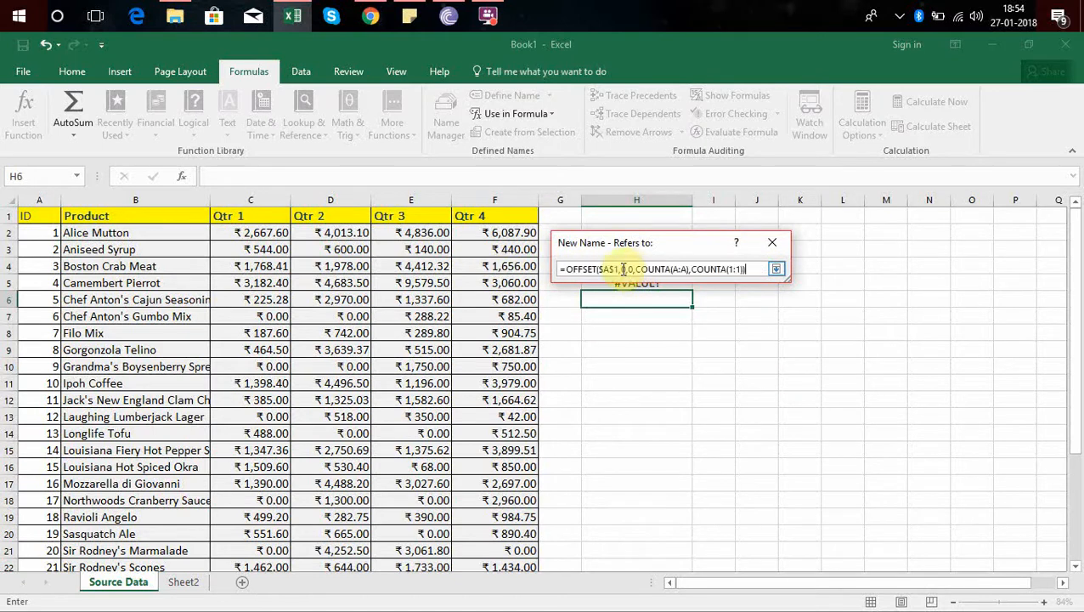
{"action": "left_click", "coordinate": [776, 269]}
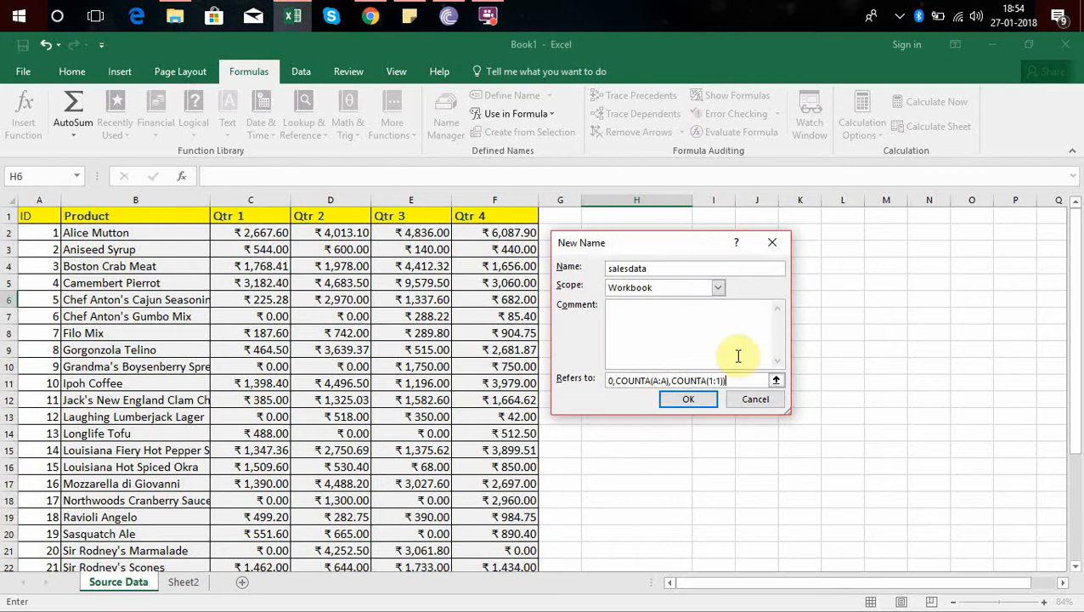
{"action": "left_click", "coordinate": [714, 401]}
Check in the Name Manager which sheet range the salesdata formula covers, including its lower rows
{"action": "key", "text": "ctrl+F3"}
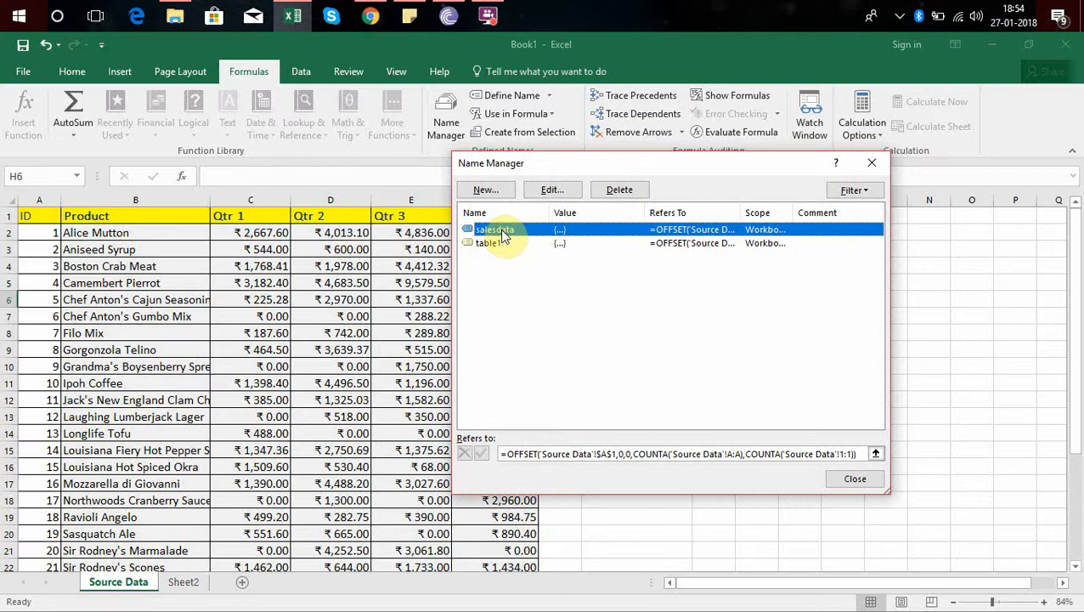
{"action": "left_click", "coordinate": [539, 455]}
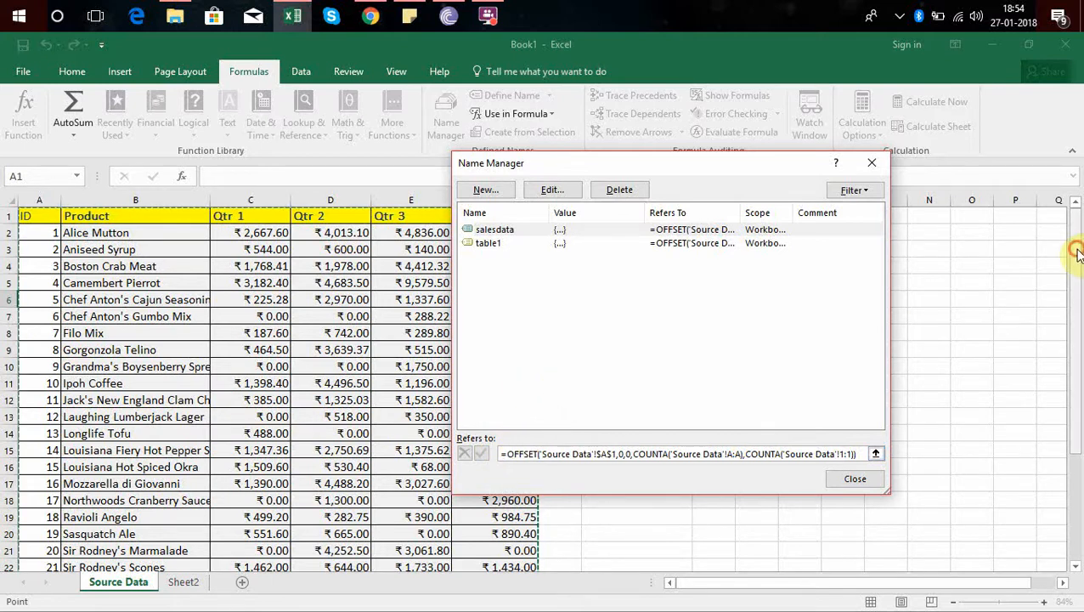
{"action": "left_click_drag", "start_coordinate": [1076, 249], "coordinate": [1075, 210]}
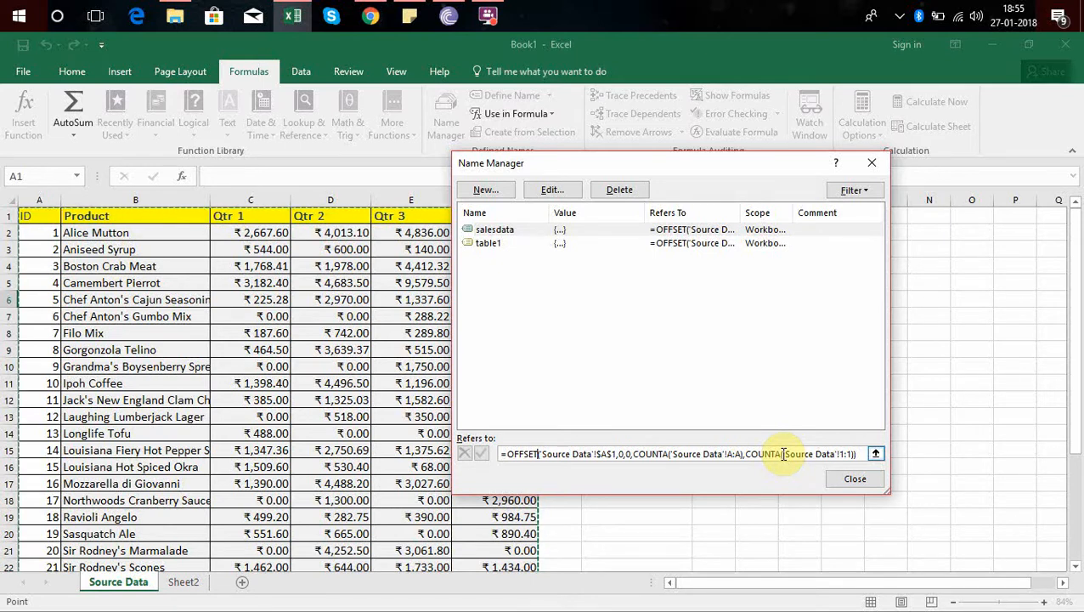
{"action": "left_click", "coordinate": [855, 480]}
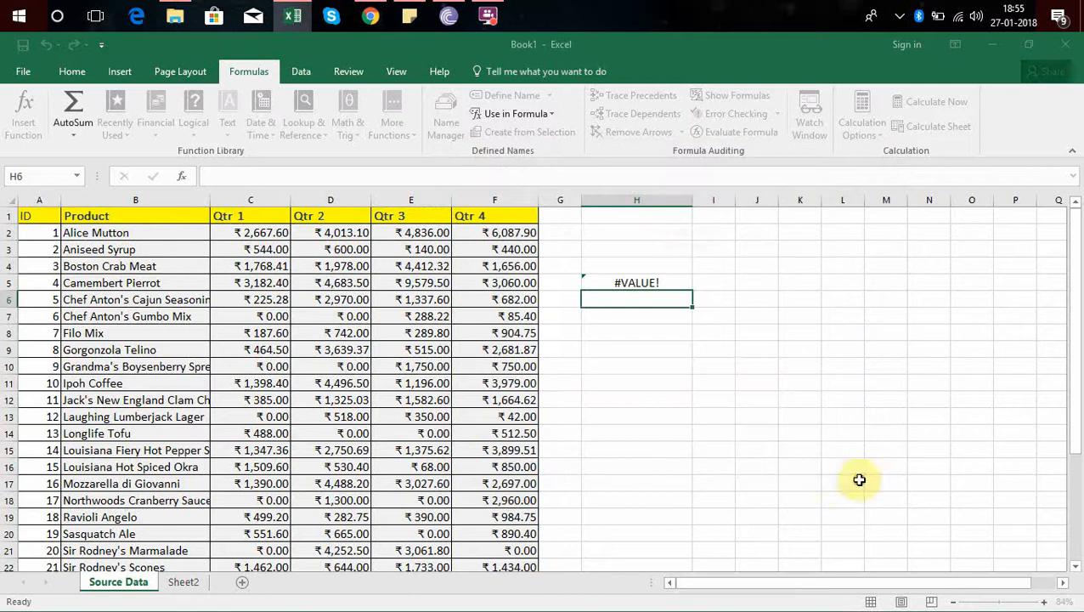
Add a new record in row 27 below the sales table with ID 26 and product name product26
{"action": "left_click", "coordinate": [62, 383]}
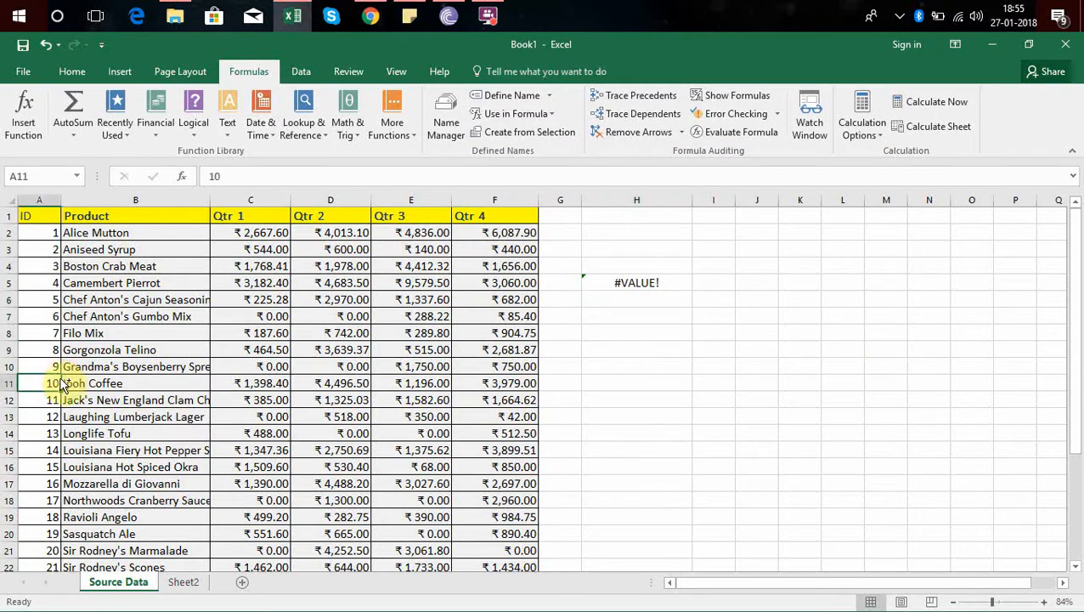
{"action": "key", "text": "ctrl+Down"}
{"action": "key", "text": "Down"}
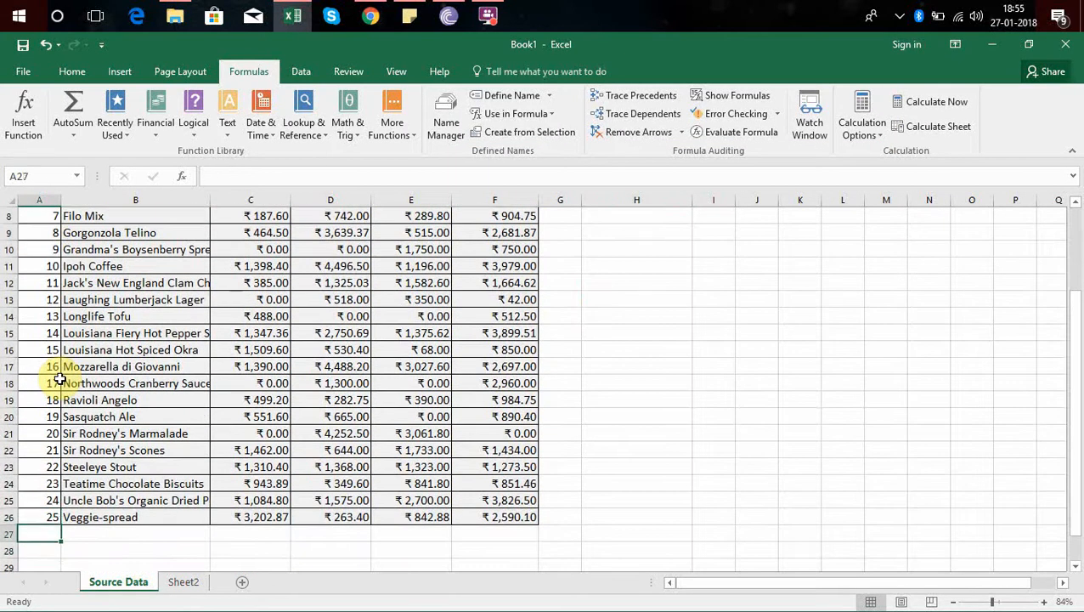
{"action": "key", "text": "Up"}
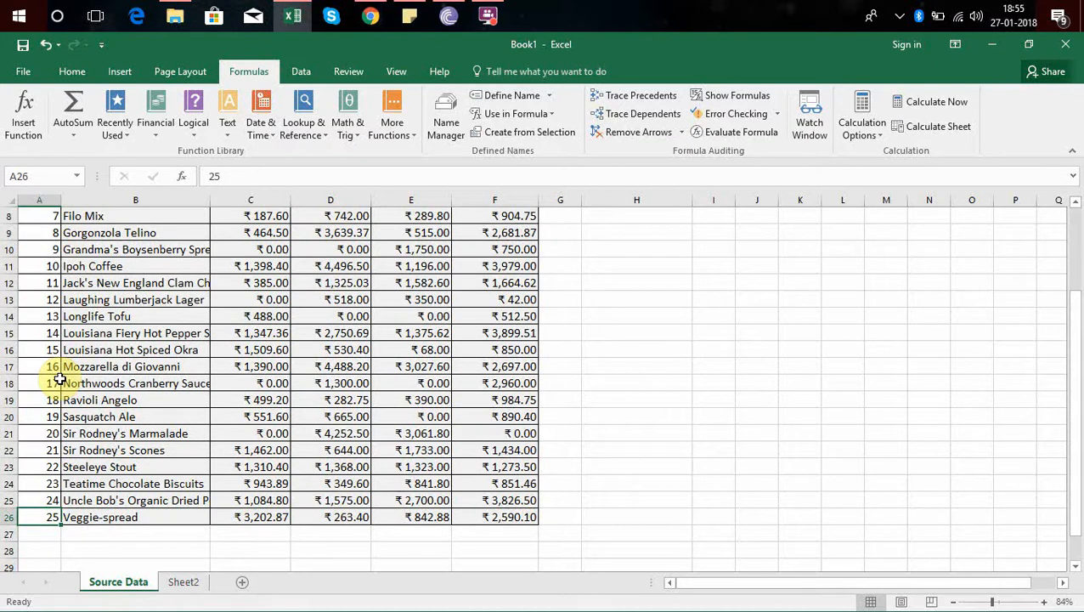
{"action": "key", "text": "Down"}
{"action": "type", "text": "2"}
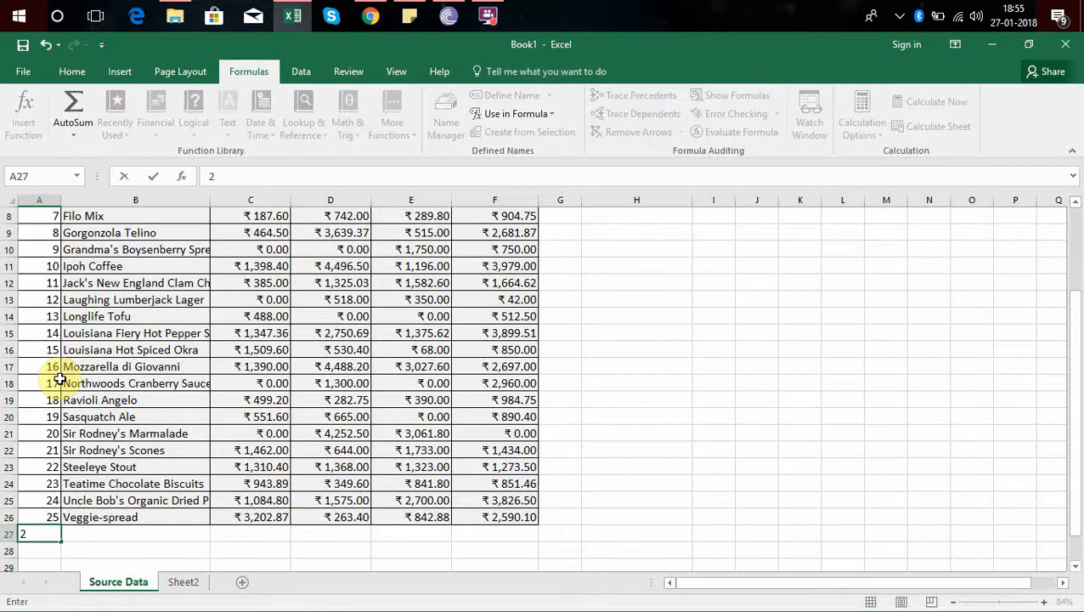
{"action": "type", "text": "6"}
{"action": "key", "text": "Tab"}
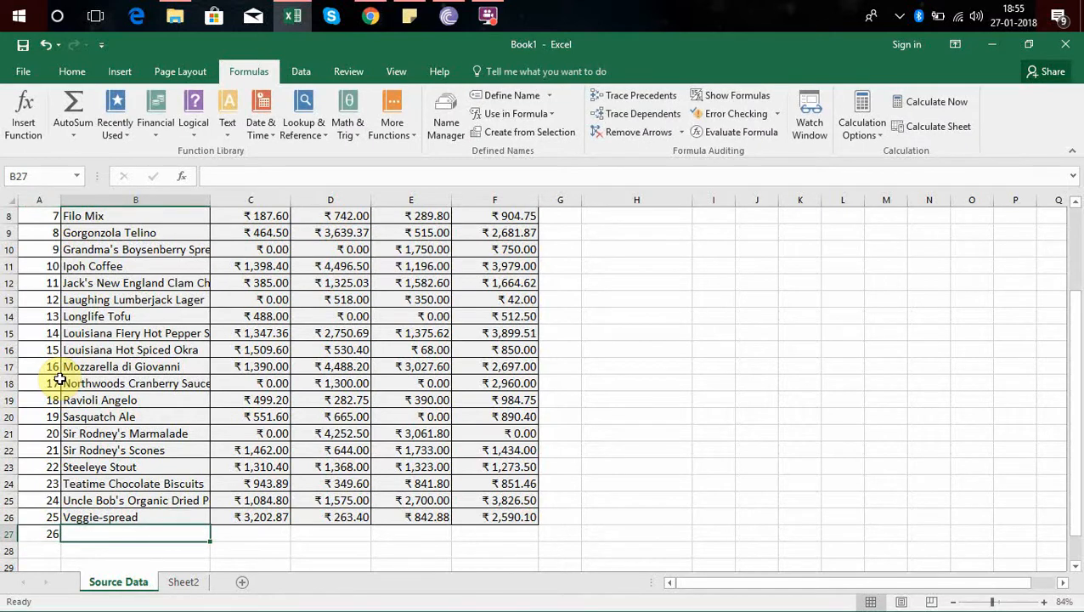
{"action": "type", "text": "produc"}
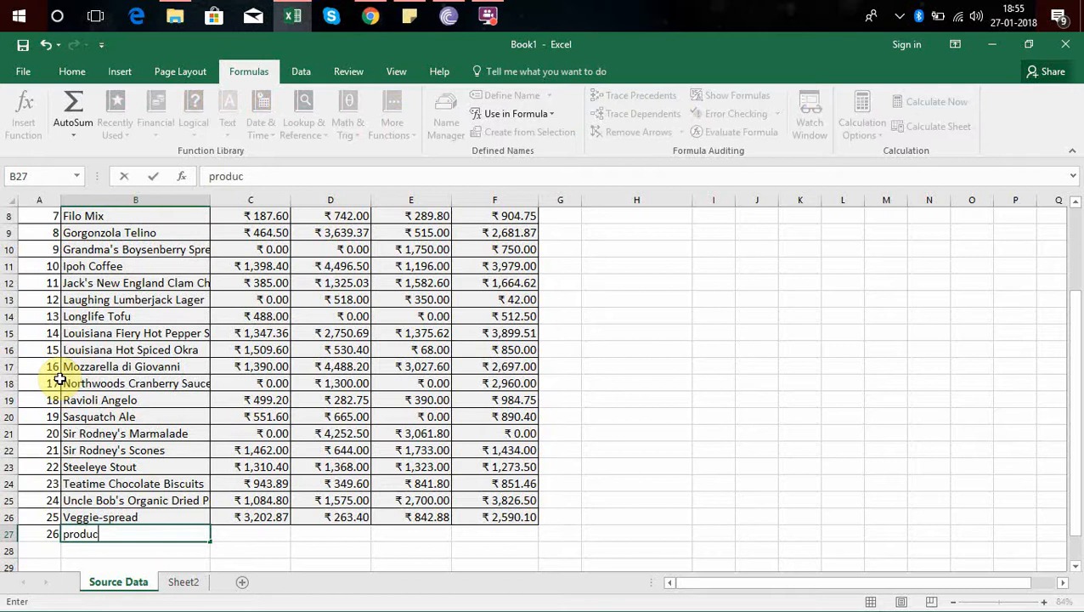
{"action": "type", "text": "t26"}
{"action": "key", "text": "Tab"}
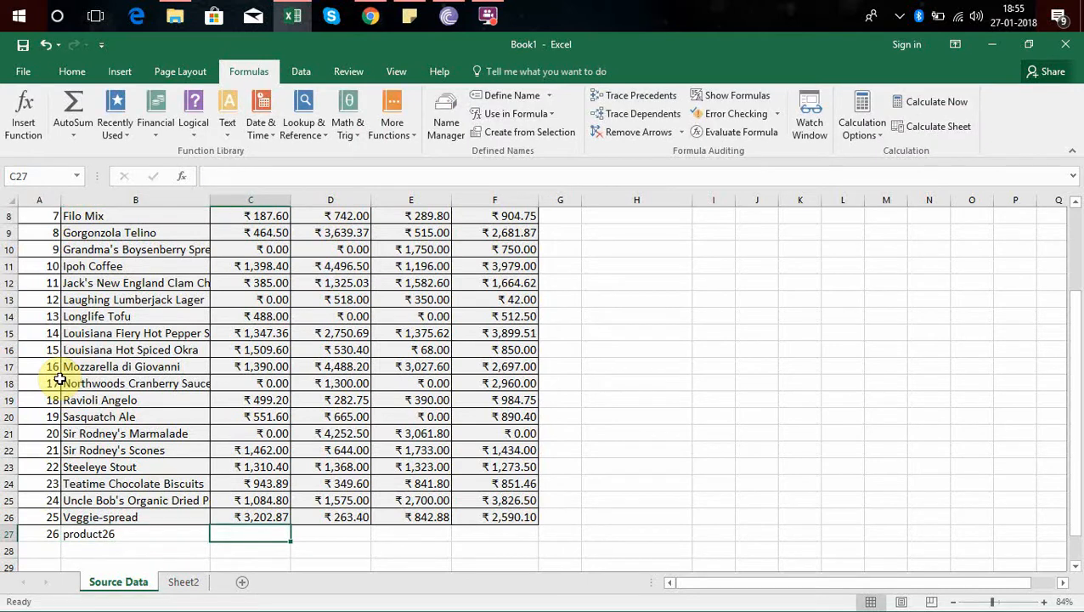
Complete the product26 record in row 27 with quarterly sales of 300, 200, 600 and 700
{"action": "key", "text": "Up"}
{"action": "key", "text": "Down"}
{"action": "type", "text": "300"}
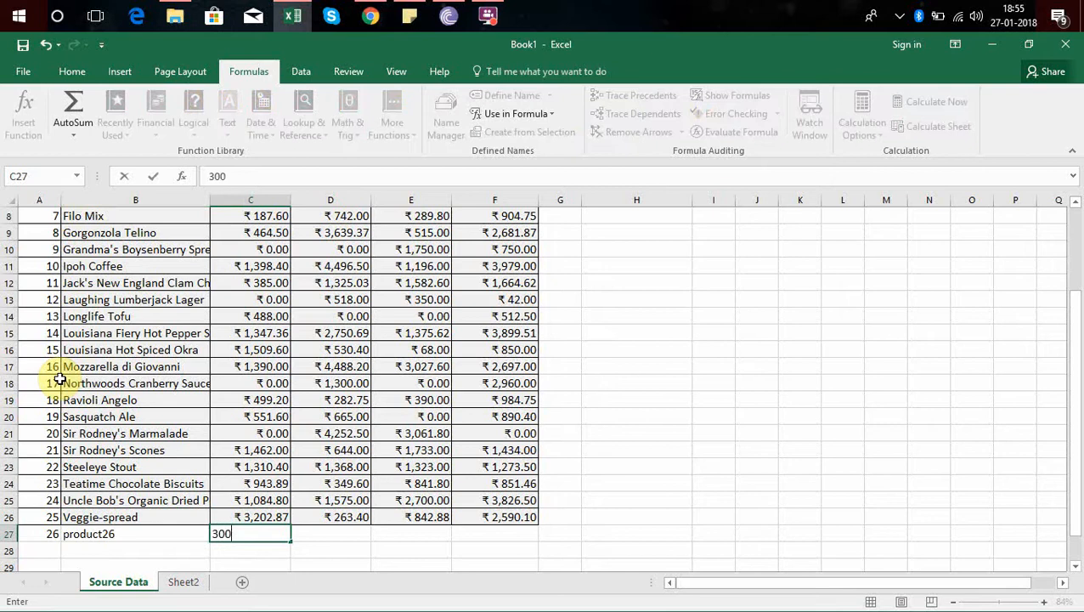
{"action": "key", "text": "Tab"}
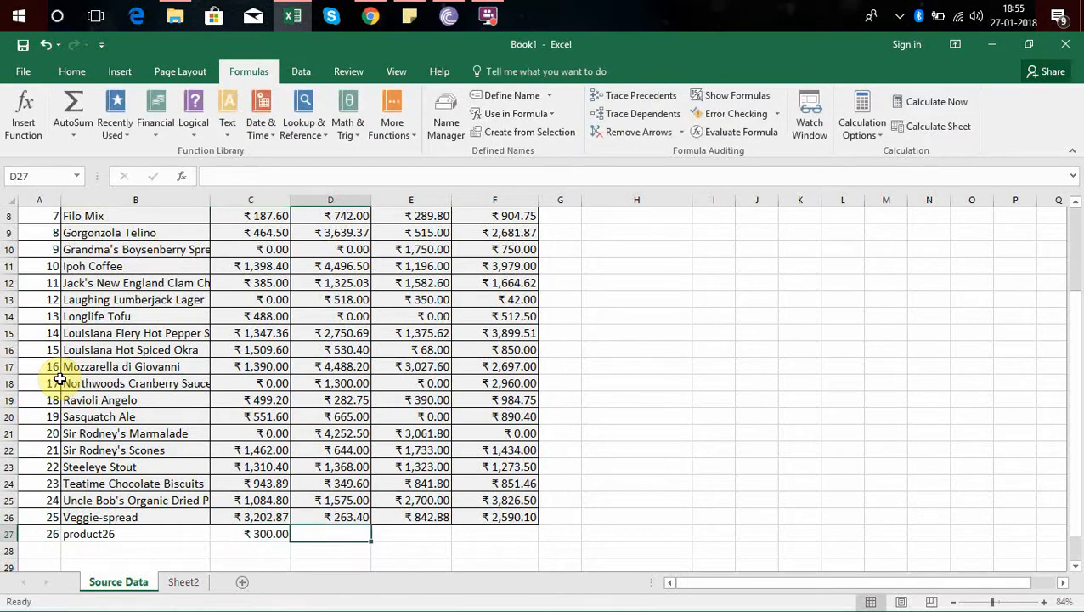
{"action": "type", "text": "200"}
{"action": "key", "text": "Tab"}
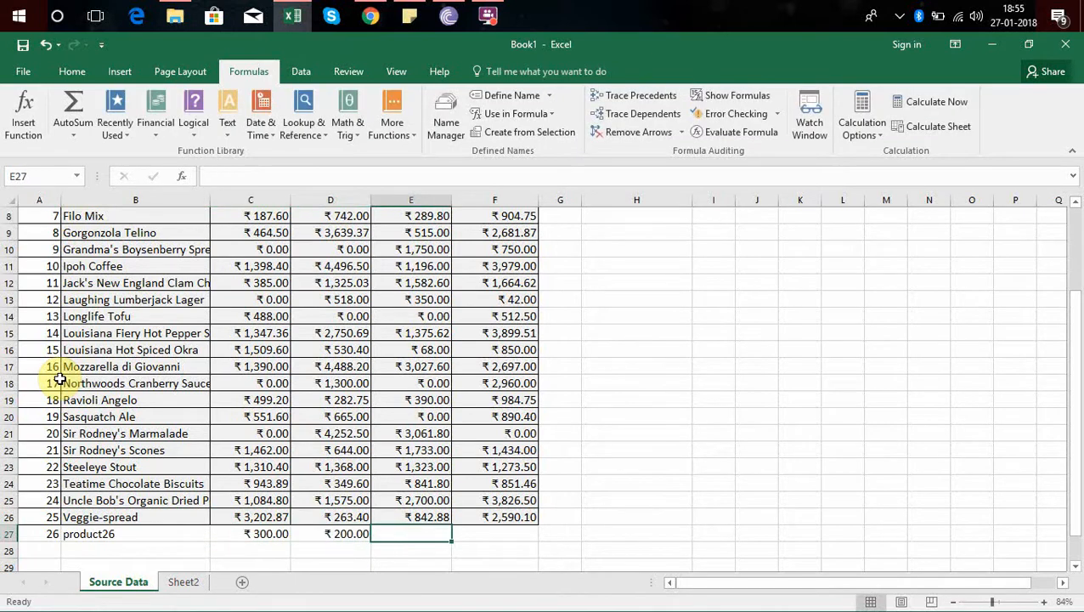
{"action": "type", "text": "60"}
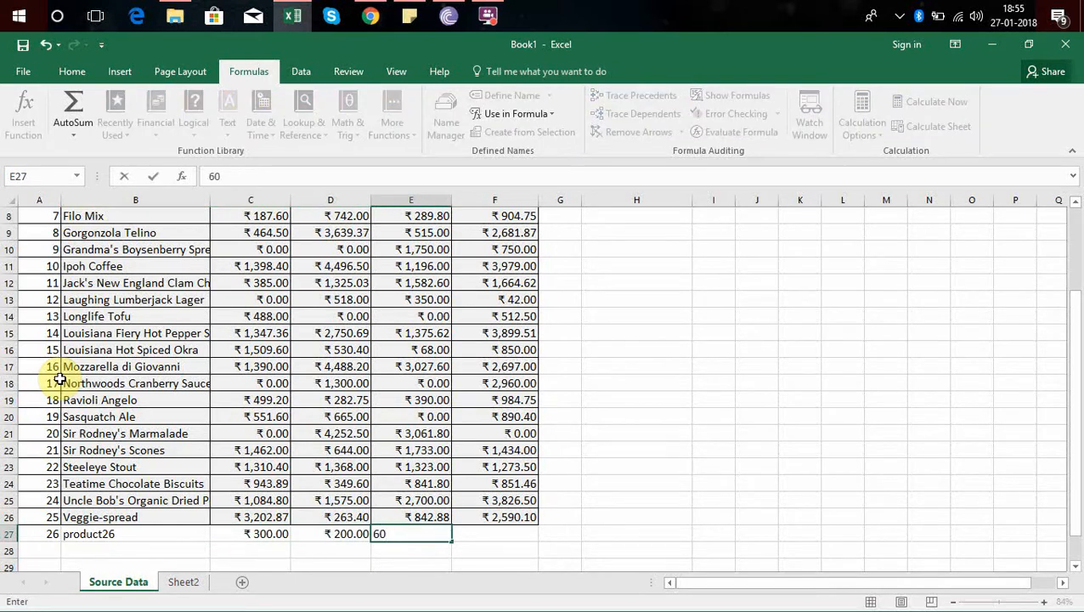
{"action": "type", "text": "0"}
{"action": "key", "text": "Tab"}
{"action": "type", "text": "700"}
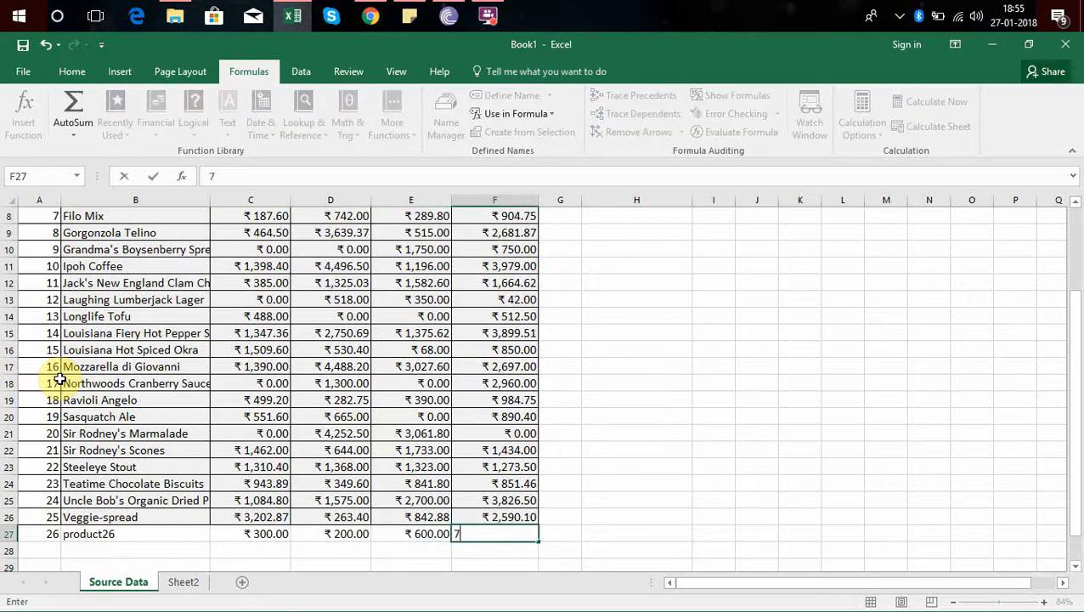
{"action": "key", "text": "Tab"}
Go back to cell A1 and inspect the salesdata reference formula in the Name Manager, including its edit form
{"action": "key", "text": "Up"}
{"action": "key", "text": "Left"}
{"action": "key", "text": "Left"}
{"action": "key", "text": "Left"}
{"action": "key", "text": "Left"}
{"action": "key", "text": "Left"}
{"action": "key", "text": "Left"}
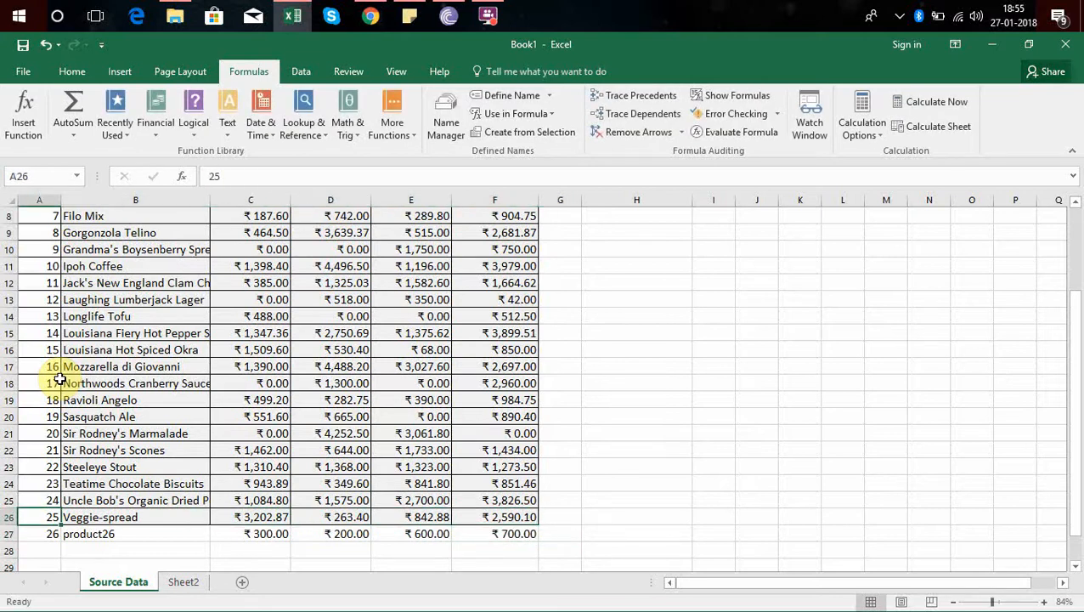
{"action": "key", "text": "ctrl+Home"}
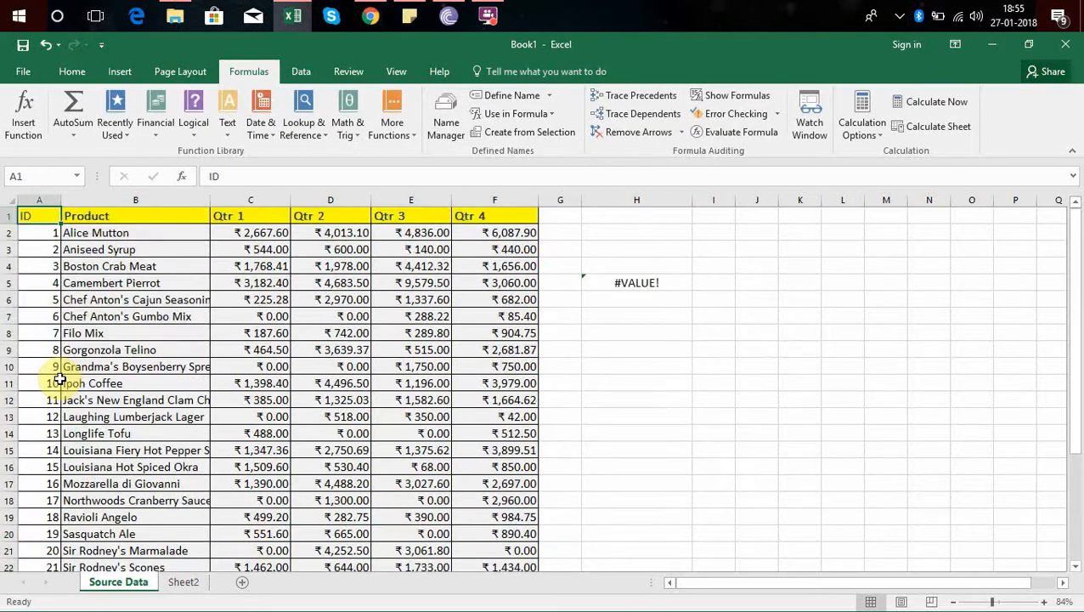
{"action": "left_click", "coordinate": [455, 136]}
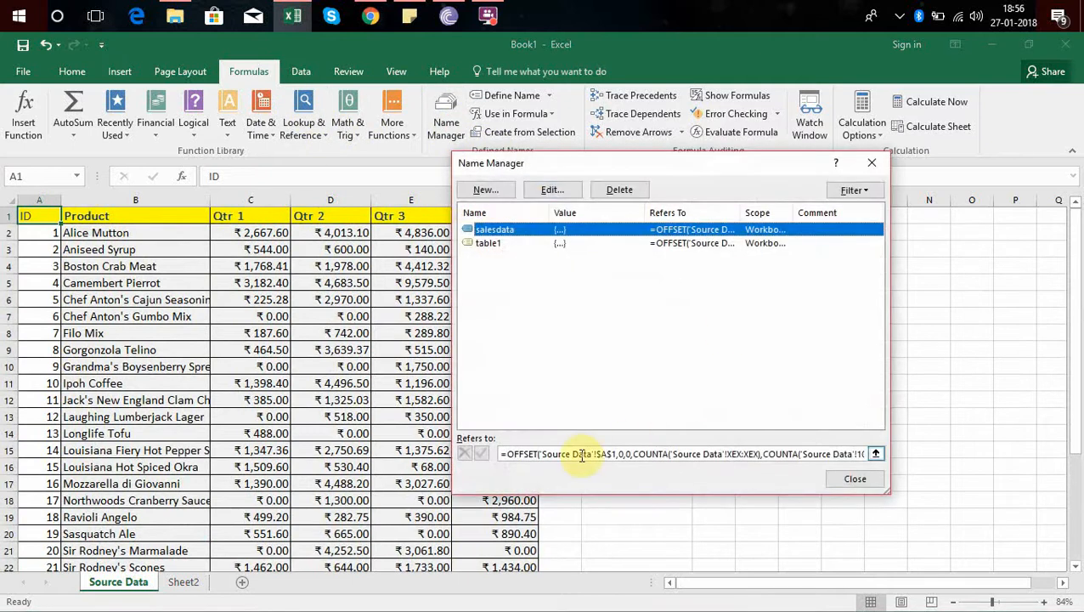
{"action": "left_click", "coordinate": [582, 454]}
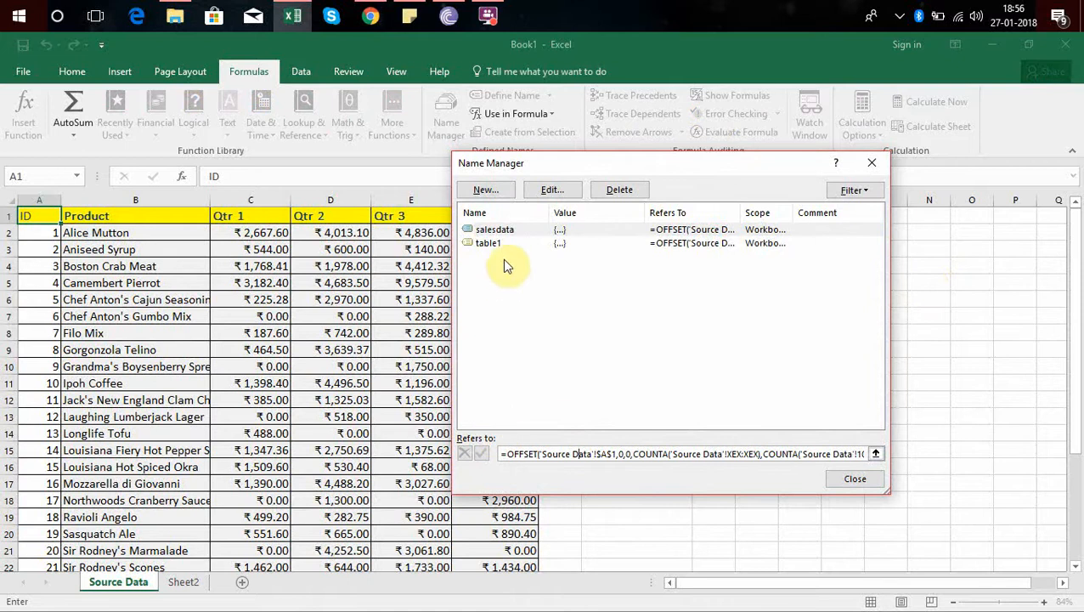
{"action": "left_click", "coordinate": [501, 229]}
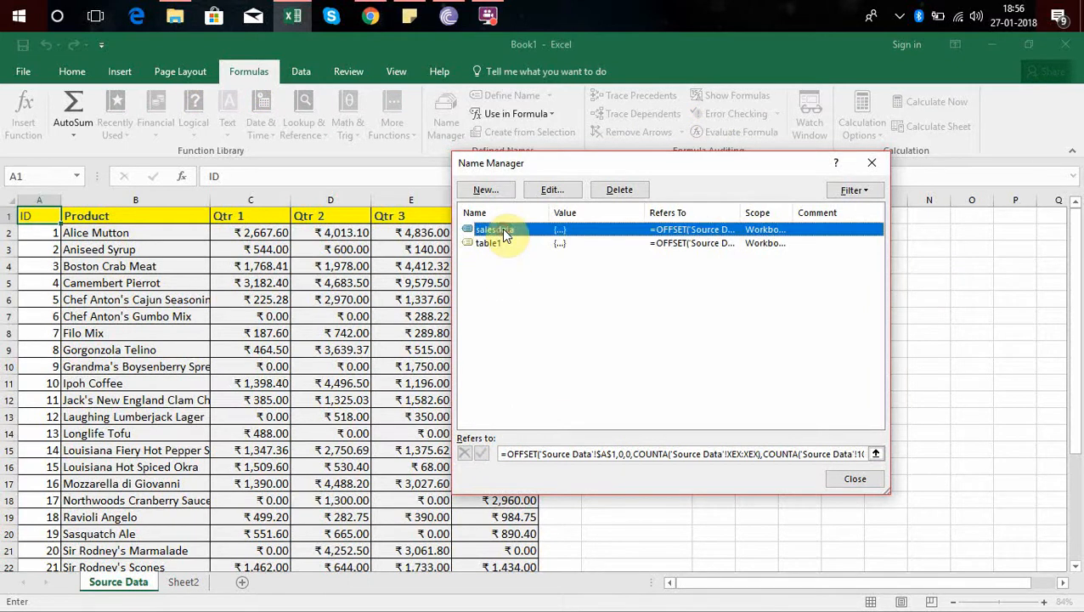
{"action": "left_click", "coordinate": [564, 455]}
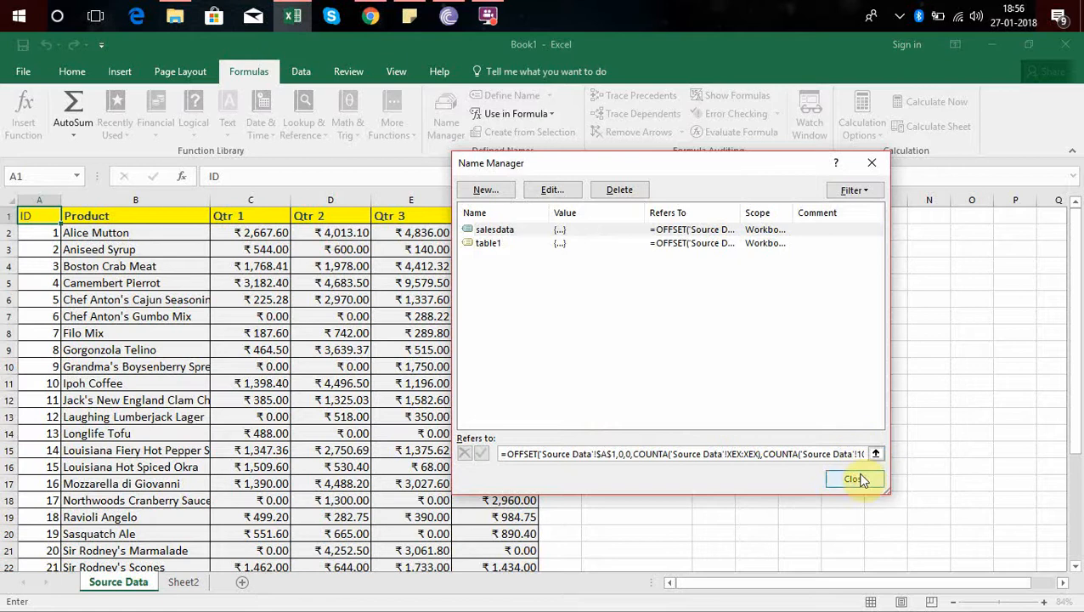
{"action": "left_click", "coordinate": [625, 229]}
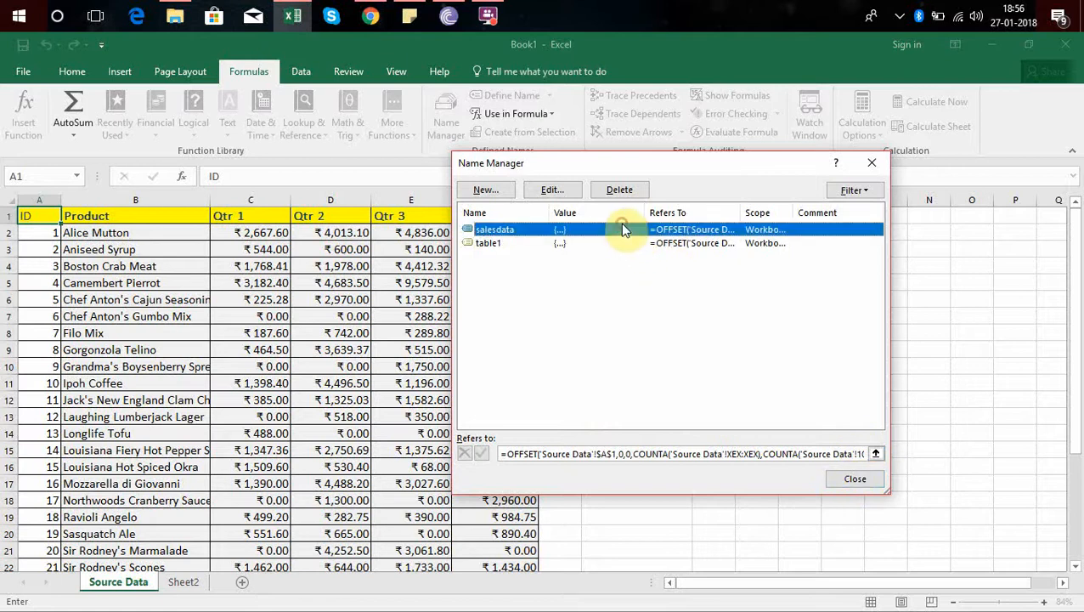
{"action": "left_click", "coordinate": [553, 190]}
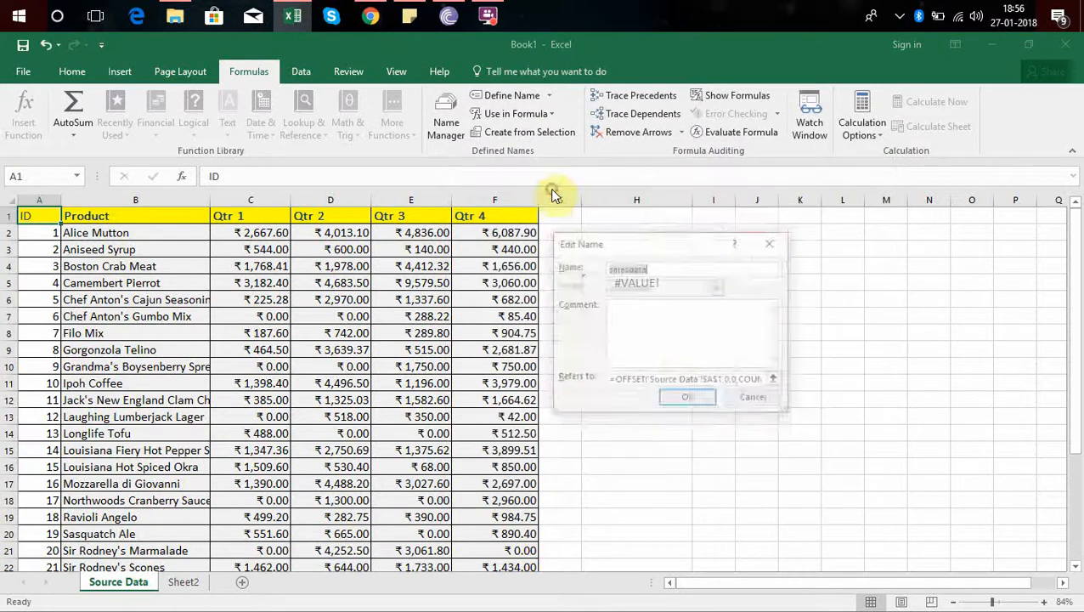
{"action": "left_click", "coordinate": [661, 379]}
{"action": "left_click", "coordinate": [687, 400]}
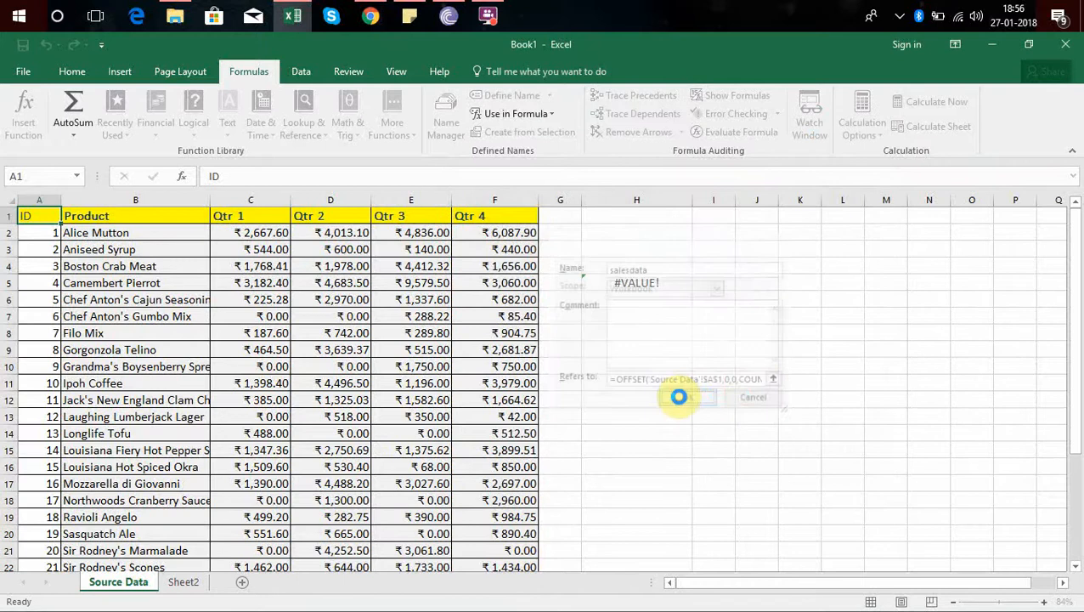
{"action": "left_click", "coordinate": [522, 453]}
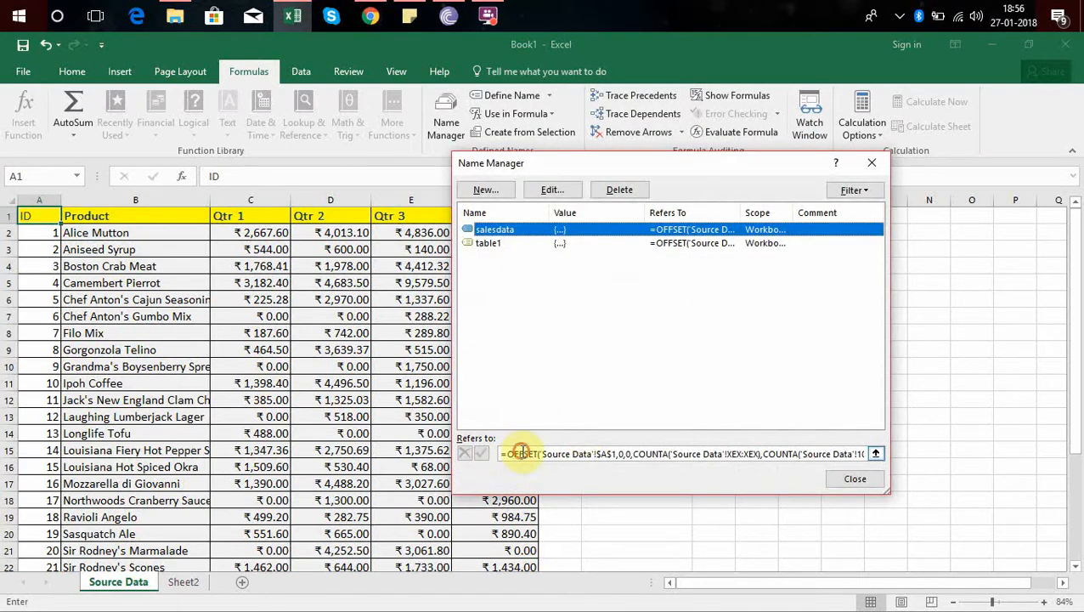
{"action": "left_click", "coordinate": [508, 231]}
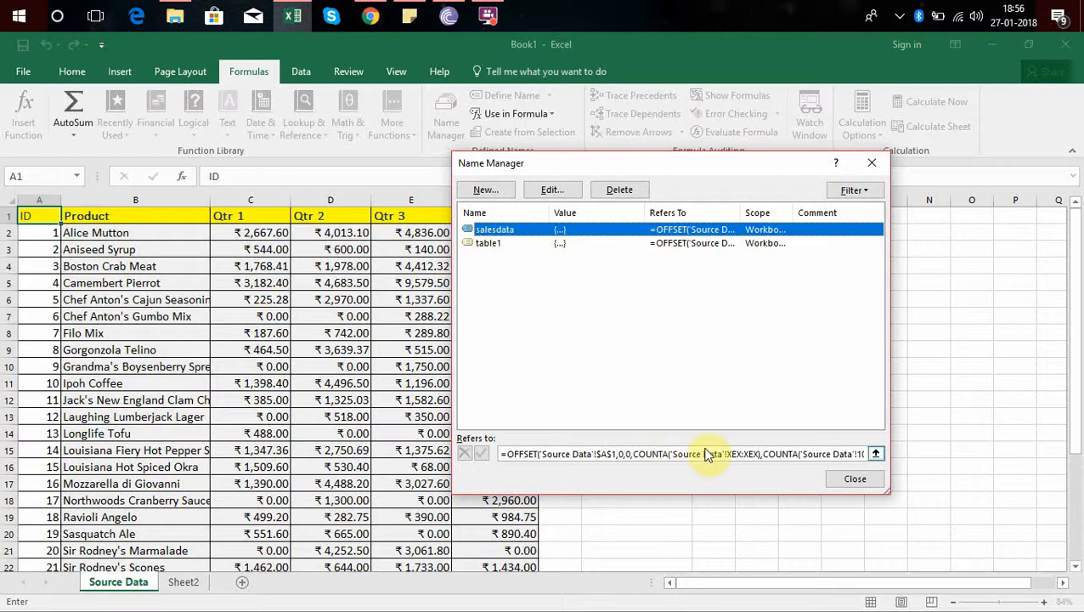
Try to replace XEX:XEX in the first COUNTA of the salesdata formula with column A of Source Data
{"action": "left_click_drag", "start_coordinate": [727, 454], "coordinate": [761, 456]}
{"action": "key", "text": "BackSpace"}
{"action": "key", "text": "BackSpace"}
{"action": "key", "text": "BackSpace"}
{"action": "key", "text": "BackSpace"}
{"action": "key", "text": "BackSpace"}
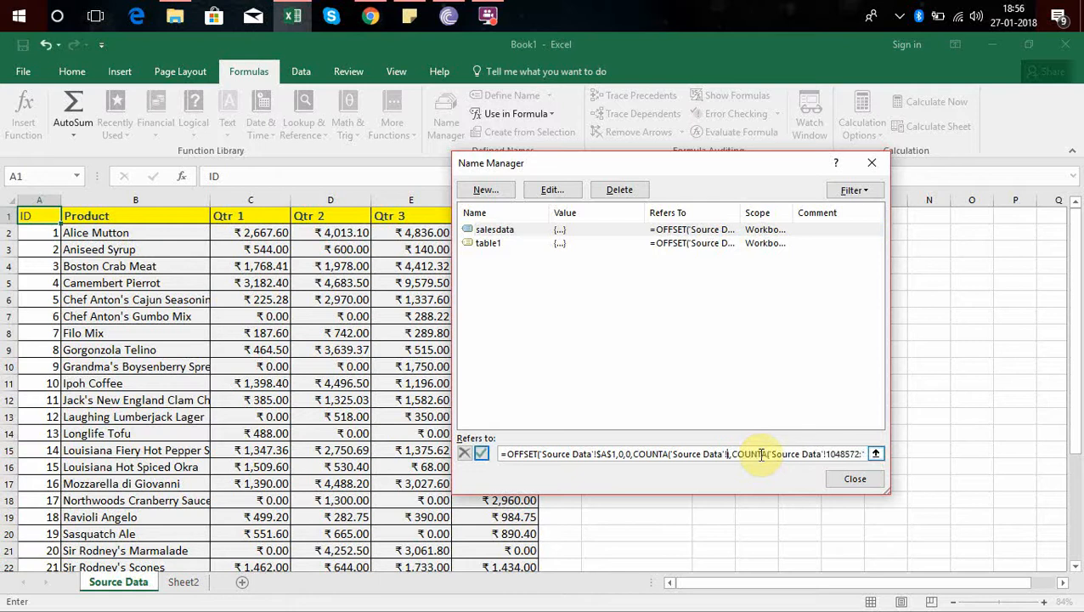
{"action": "left_click", "coordinate": [42, 195]}
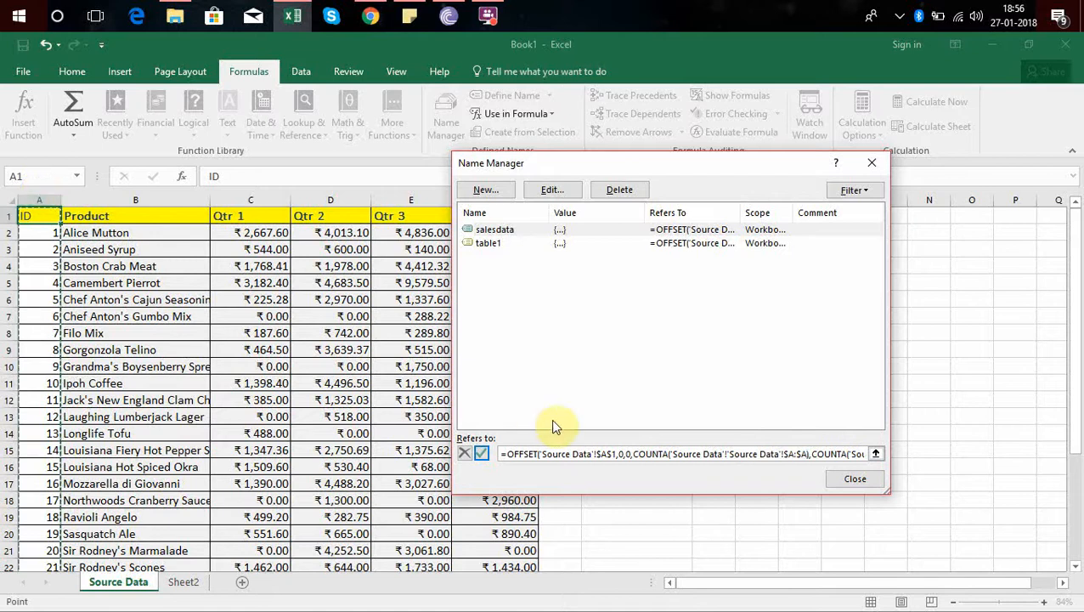
{"action": "type", "text": ")"}
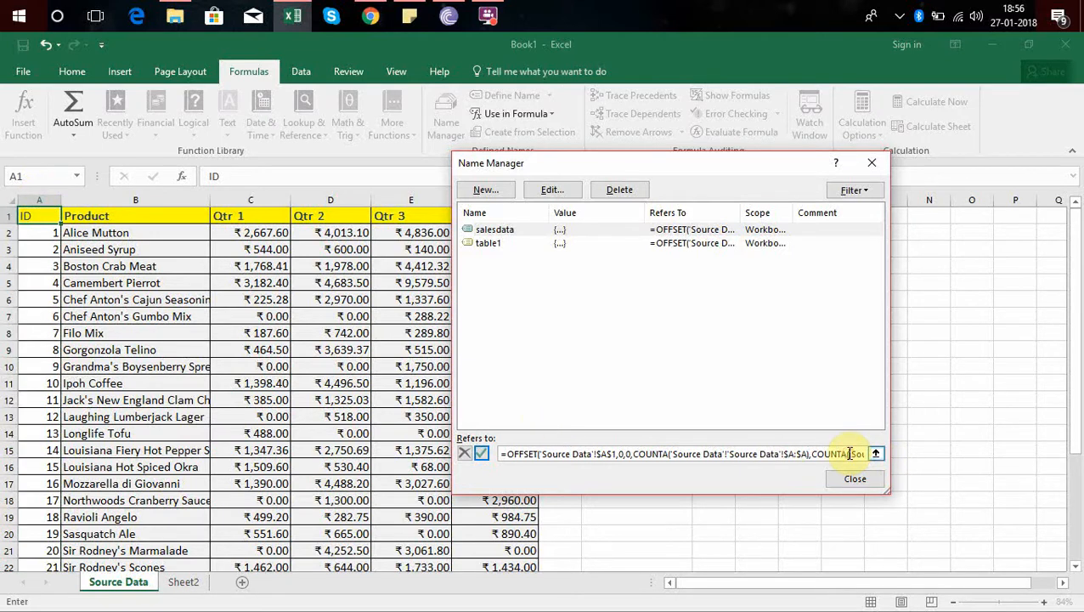
{"action": "key", "text": "Right"}
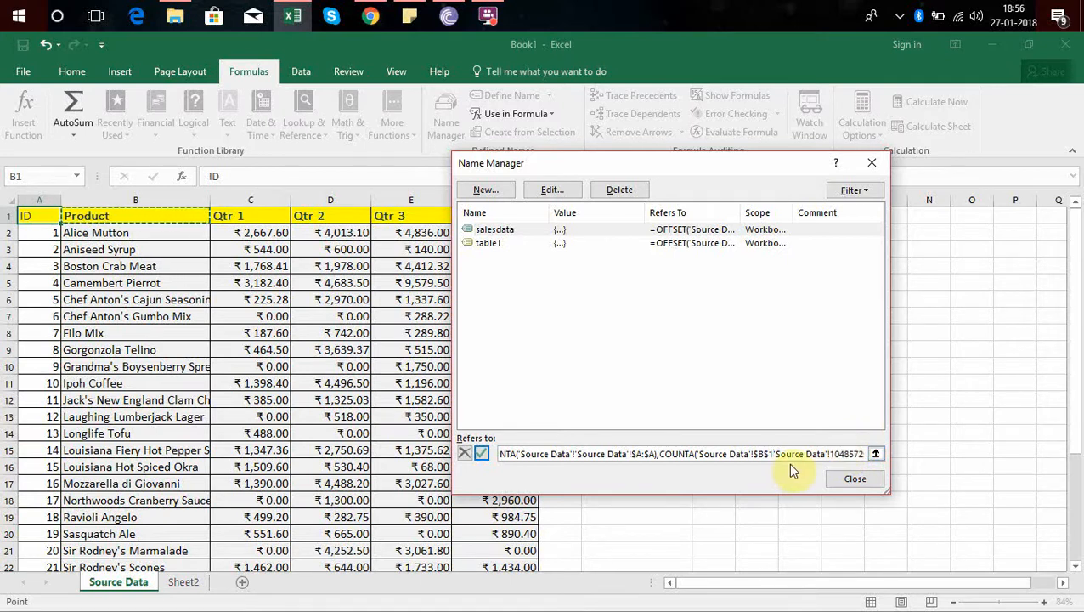
{"action": "left_click", "coordinate": [857, 453]}
{"action": "type", "text": "+"}
{"action": "key", "text": "Right"}
{"action": "key", "text": "Right"}
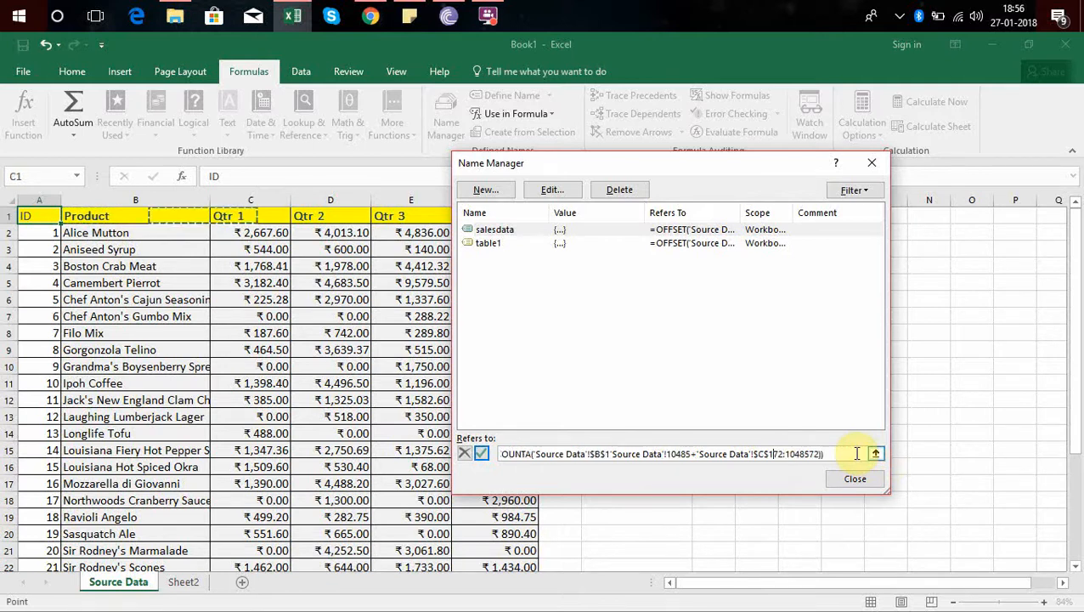
Delete the end of the salesdata formula back to the opening bracket of its first COUNTA
{"action": "left_click_drag", "start_coordinate": [796, 453], "coordinate": [598, 454]}
{"action": "key", "text": "Delete"}
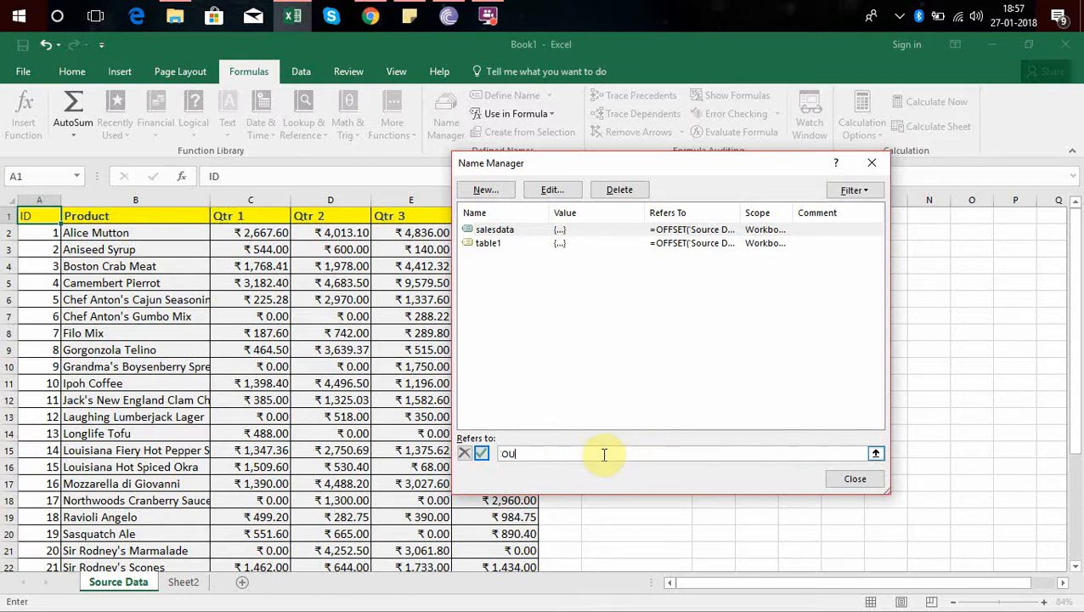
{"action": "key", "text": "BackSpace"}
{"action": "key", "text": "BackSpace"}
{"action": "key", "text": "BackSpace"}
{"action": "key", "text": "BackSpace"}
{"action": "key", "text": "BackSpace"}
{"action": "key", "text": "BackSpace"}
{"action": "key", "text": "BackSpace"}
{"action": "key", "text": "BackSpace"}
{"action": "key", "text": "BackSpace"}
{"action": "key", "text": "BackSpace"}
{"action": "key", "text": "BackSpace"}
{"action": "key", "text": "BackSpace"}
{"action": "key", "text": "BackSpace"}
{"action": "key", "text": "BackSpace"}
{"action": "key", "text": "BackSpace"}
{"action": "key", "text": "BackSpace"}
{"action": "key", "text": "BackSpace"}
{"action": "key", "text": "BackSpace"}
{"action": "key", "text": "BackSpace"}
{"action": "key", "text": "BackSpace"}
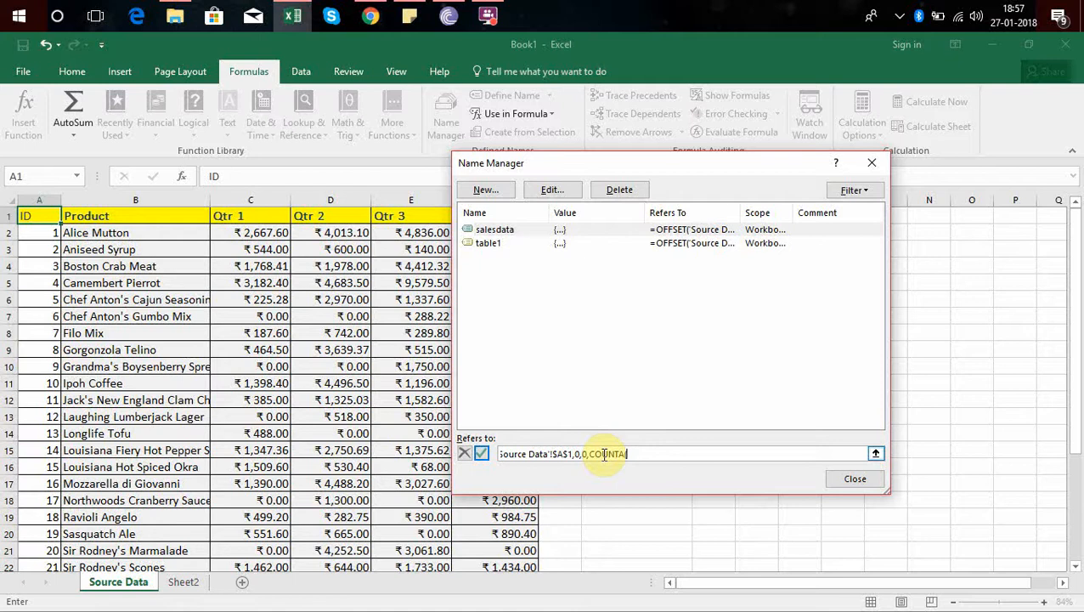
Complete the salesdata formula with 'Source Data'!$A:$A in the first COUNTA and a second COUNTA('Source Data'!$1:$1), and save it
{"action": "left_click", "coordinate": [40, 196]}
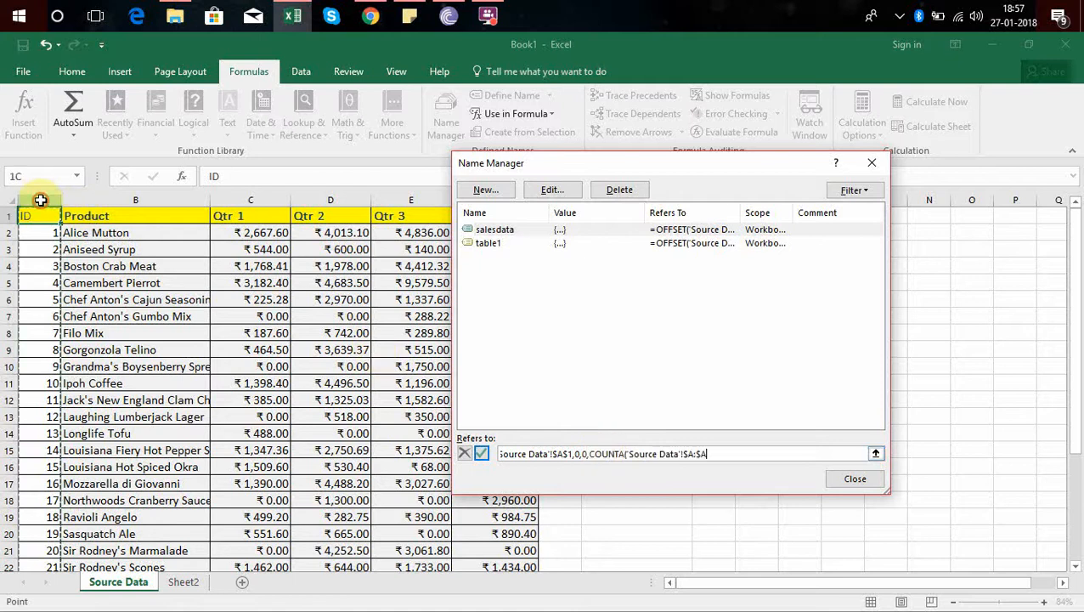
{"action": "type", "text": "),count"}
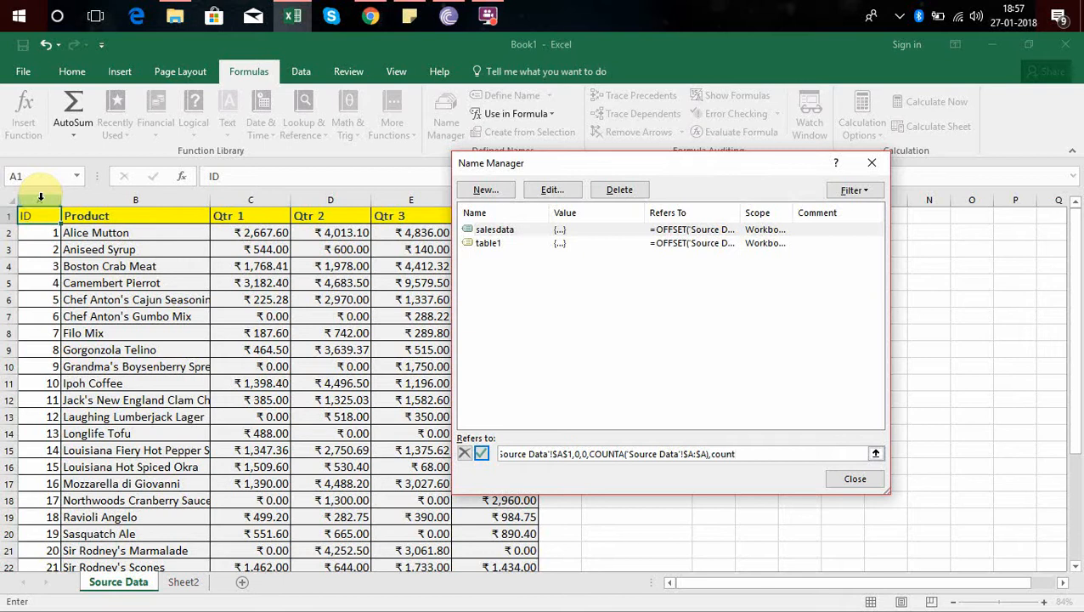
{"action": "type", "text": "a("}
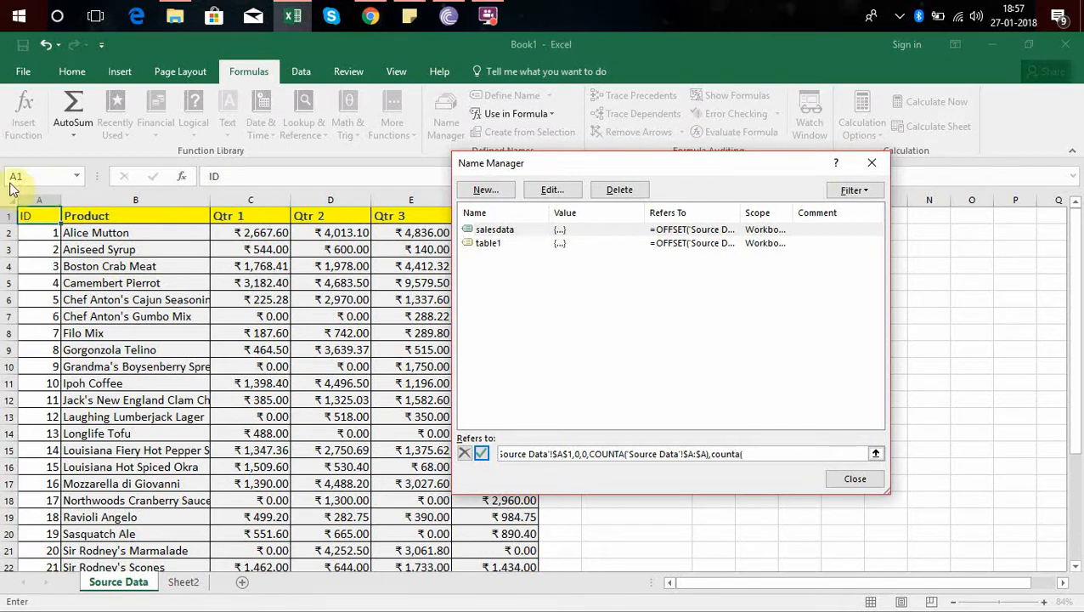
{"action": "left_click", "coordinate": [7, 215]}
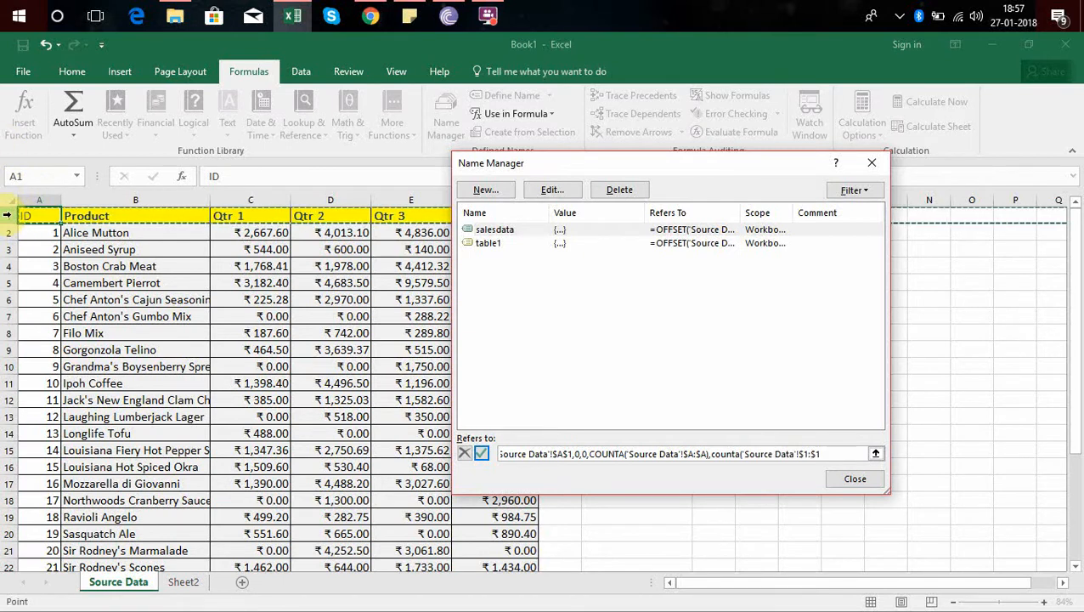
{"action": "type", "text": ")"}
{"action": "key", "text": "Return"}
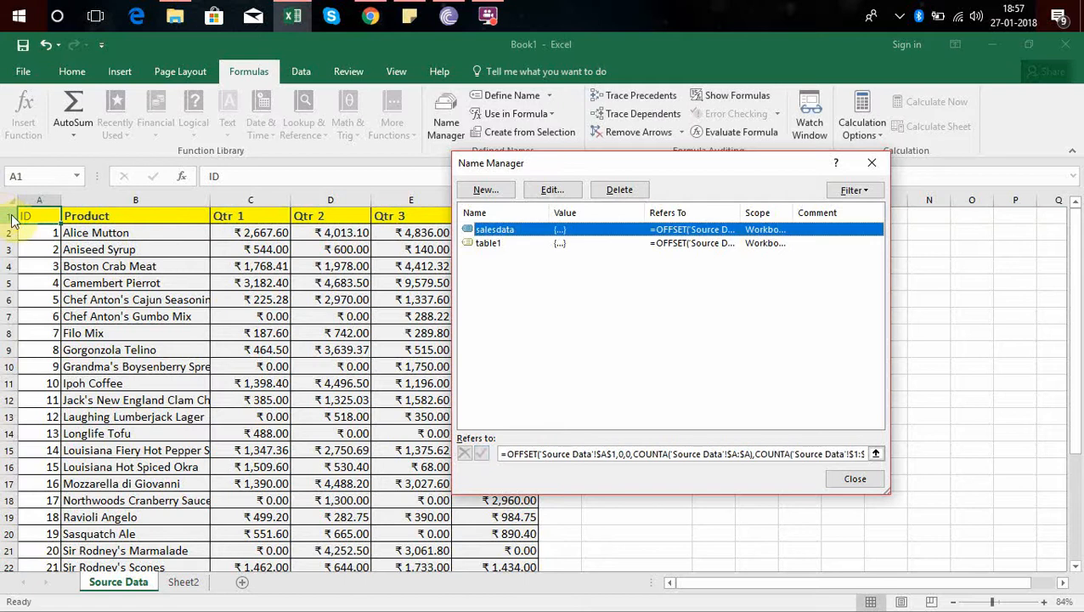
Check which sheet range the salesdata formula covers, including row 27, and close the Name Manager
{"action": "left_click", "coordinate": [585, 452]}
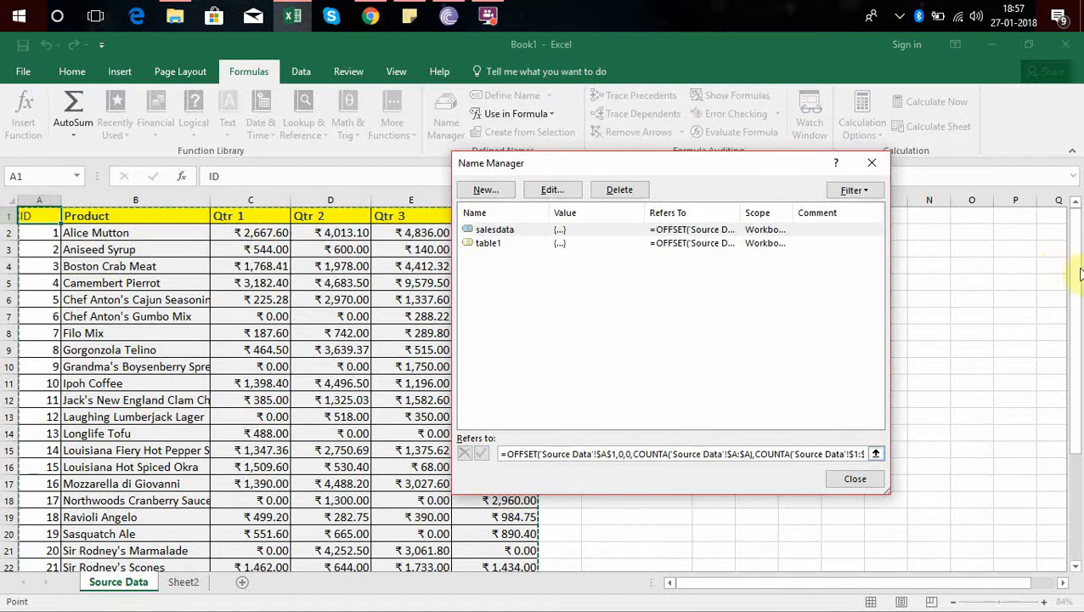
{"action": "scroll", "coordinate": [1075, 340], "scroll_direction": "down", "scroll_amount": 3}
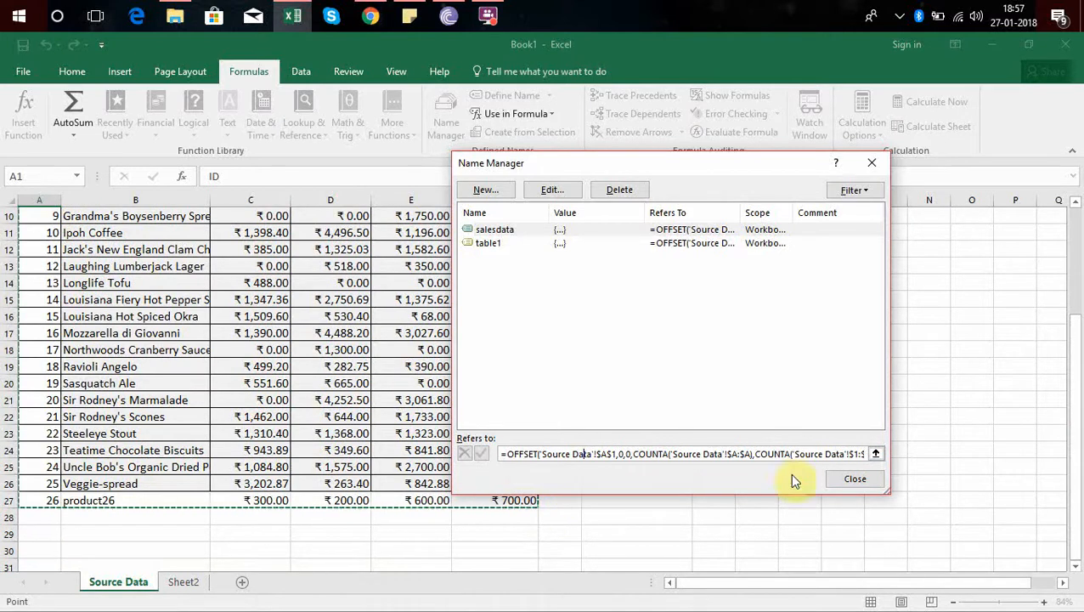
{"action": "left_click", "coordinate": [853, 481]}
{"action": "scroll", "coordinate": [1079, 267], "scroll_direction": "up", "scroll_amount": 3}
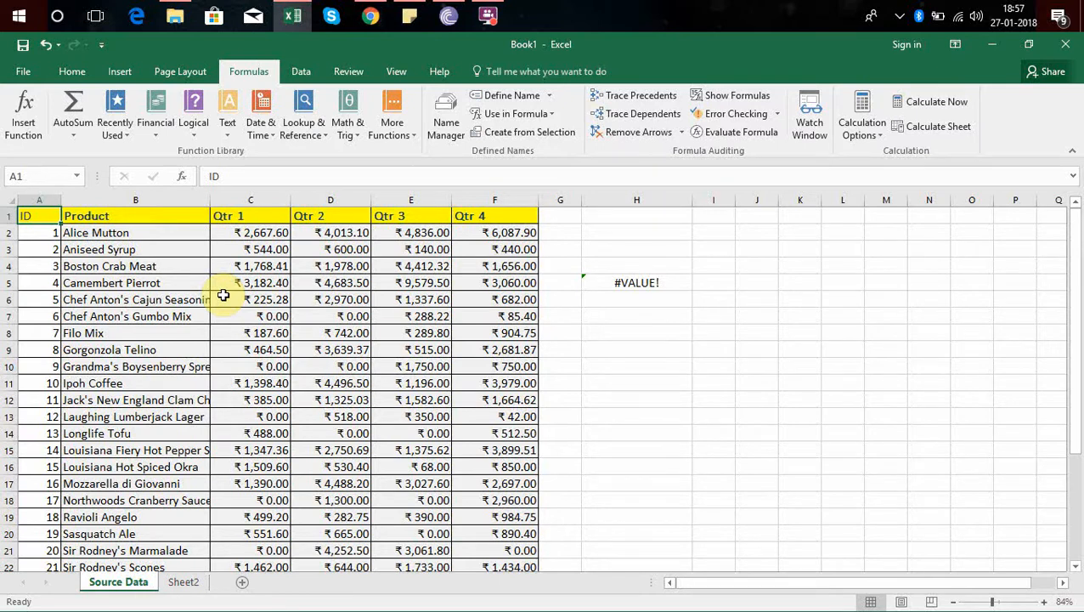
Clear the leftover test formula from cell H5
{"action": "left_click", "coordinate": [123, 215]}
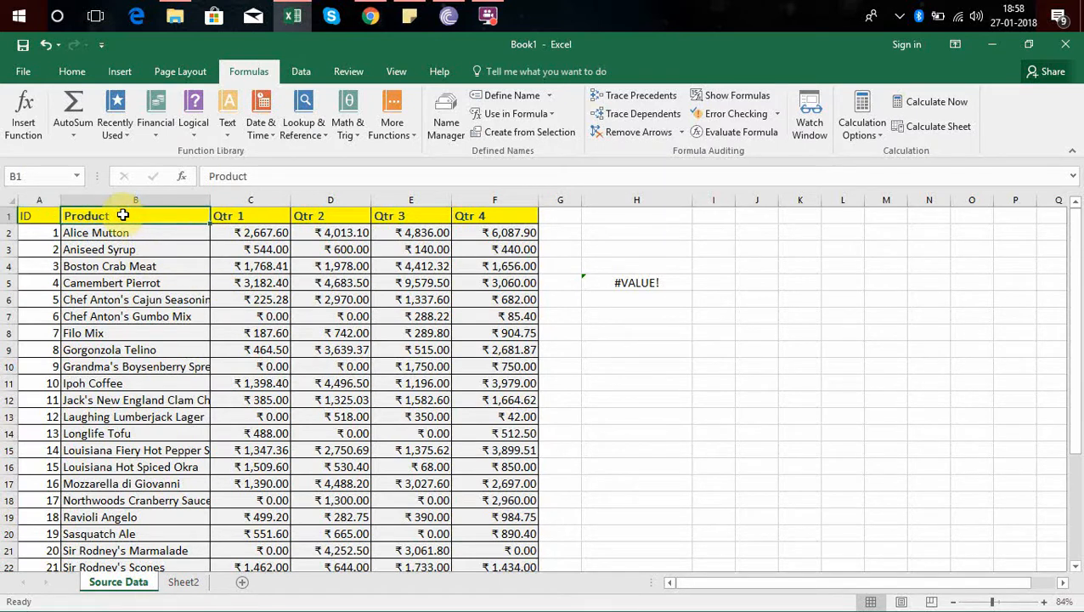
{"action": "left_click", "coordinate": [660, 281]}
{"action": "key", "text": "Delete"}
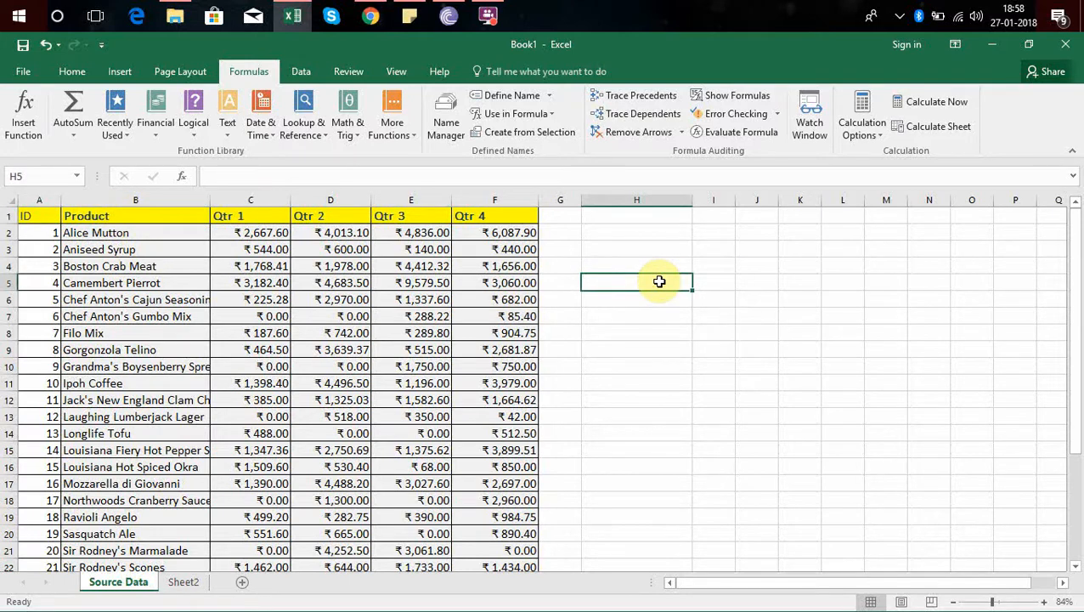
Create a PivotTable on a new worksheet from the range 'Source Data'!$A$1:$F$27
{"action": "left_click", "coordinate": [38, 217]}
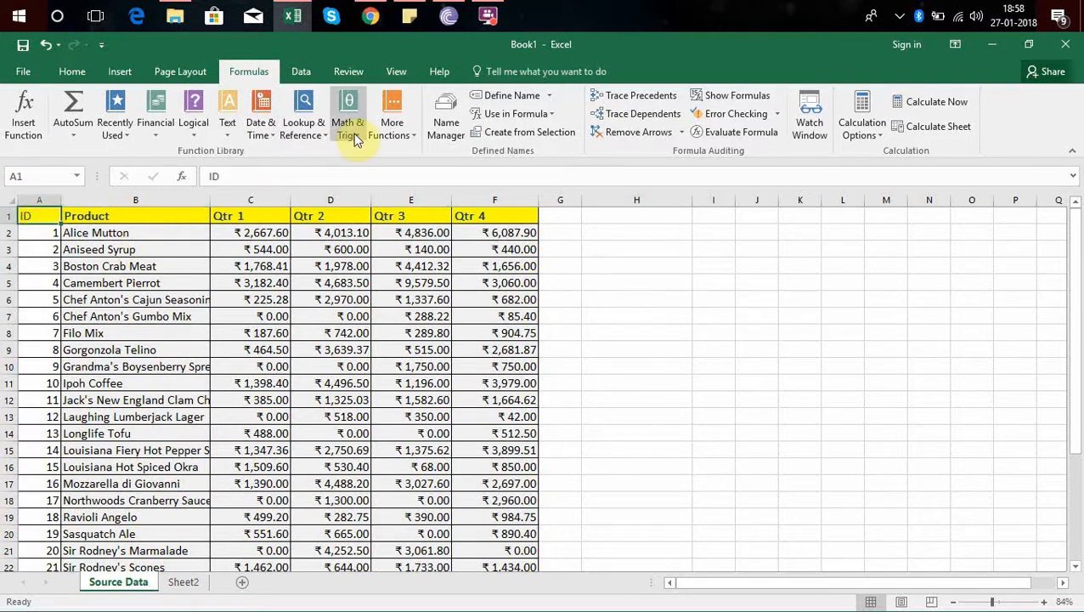
{"action": "left_click", "coordinate": [132, 74]}
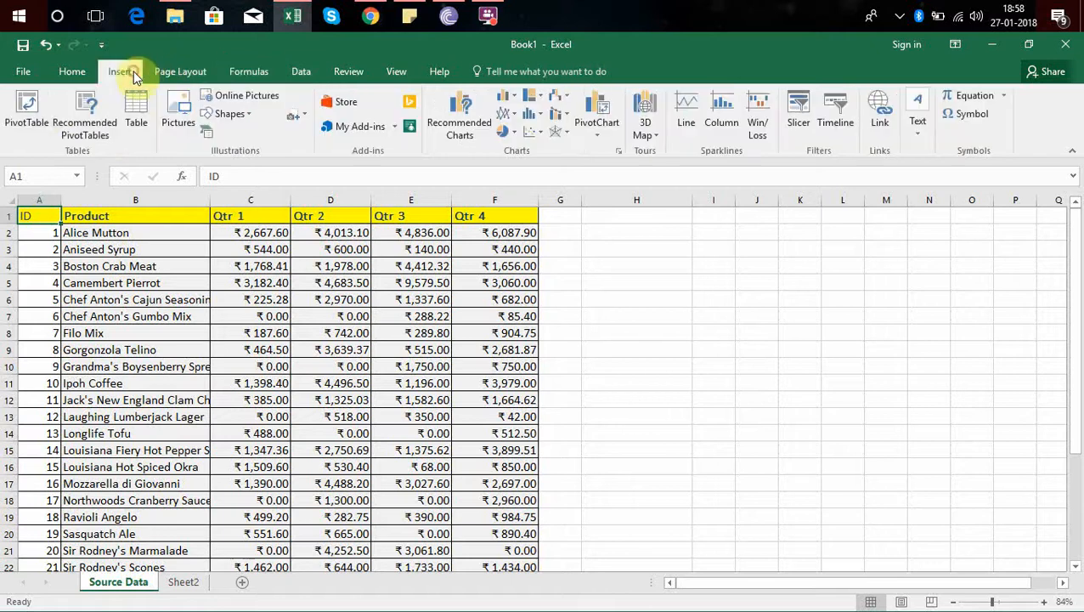
{"action": "left_click", "coordinate": [26, 115]}
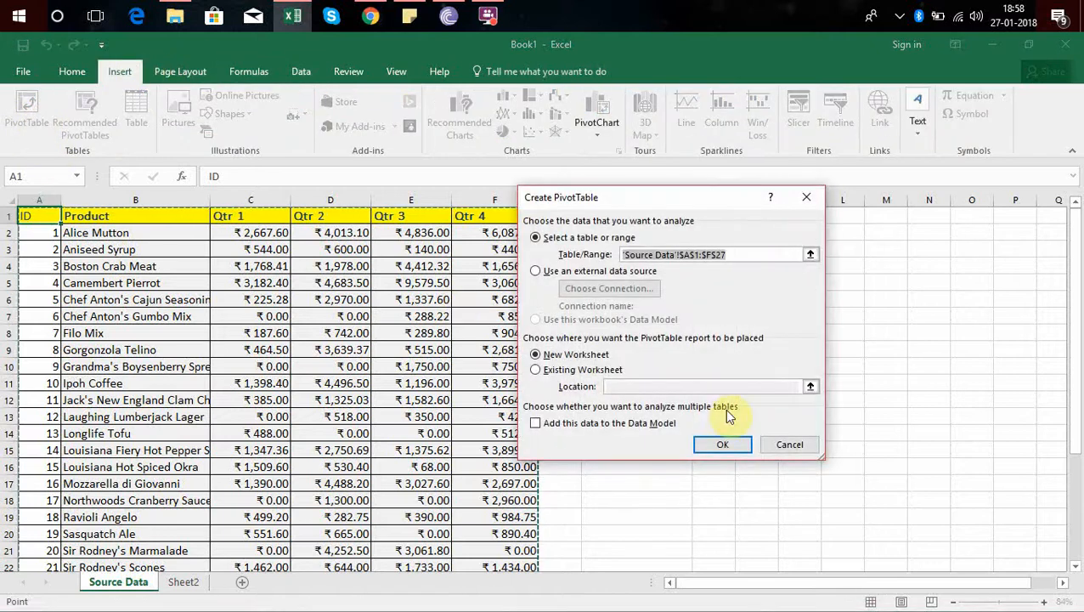
{"action": "left_click", "coordinate": [722, 445]}
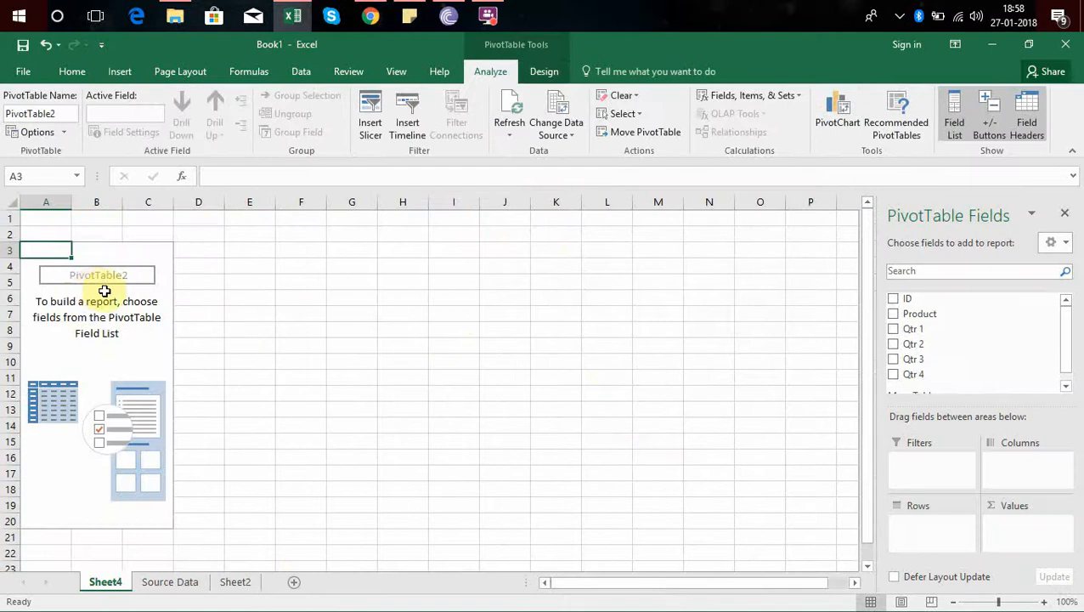
Put Product in the PivotTable's rows and Qtr 1, Qtr 2, Qtr 3 and Qtr 4 in its values, and close the field list
{"action": "left_click_drag", "start_coordinate": [937, 314], "coordinate": [929, 523]}
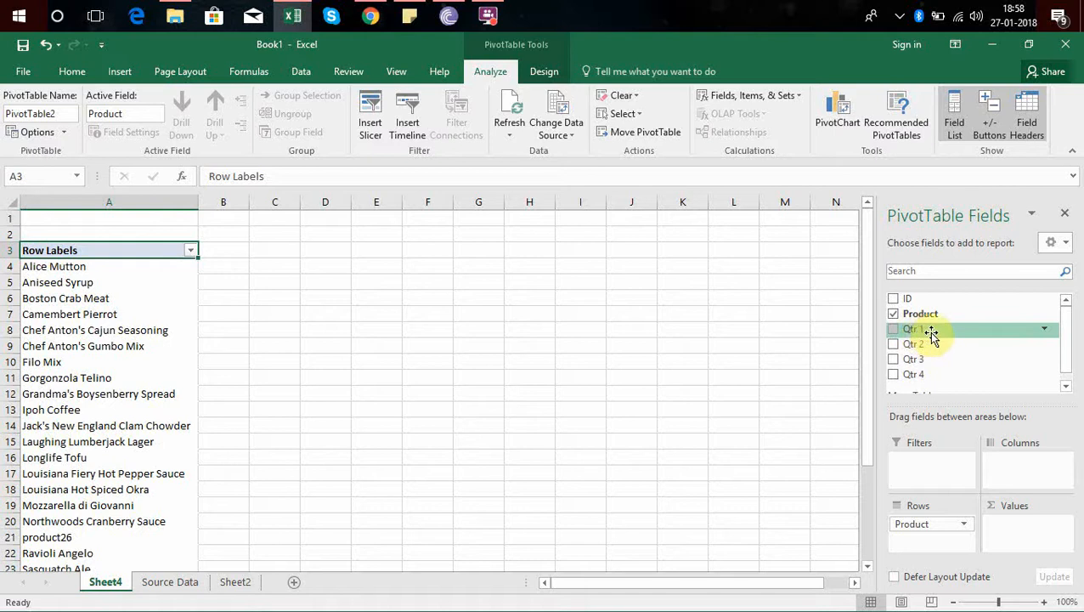
{"action": "left_click_drag", "start_coordinate": [932, 331], "coordinate": [1028, 527]}
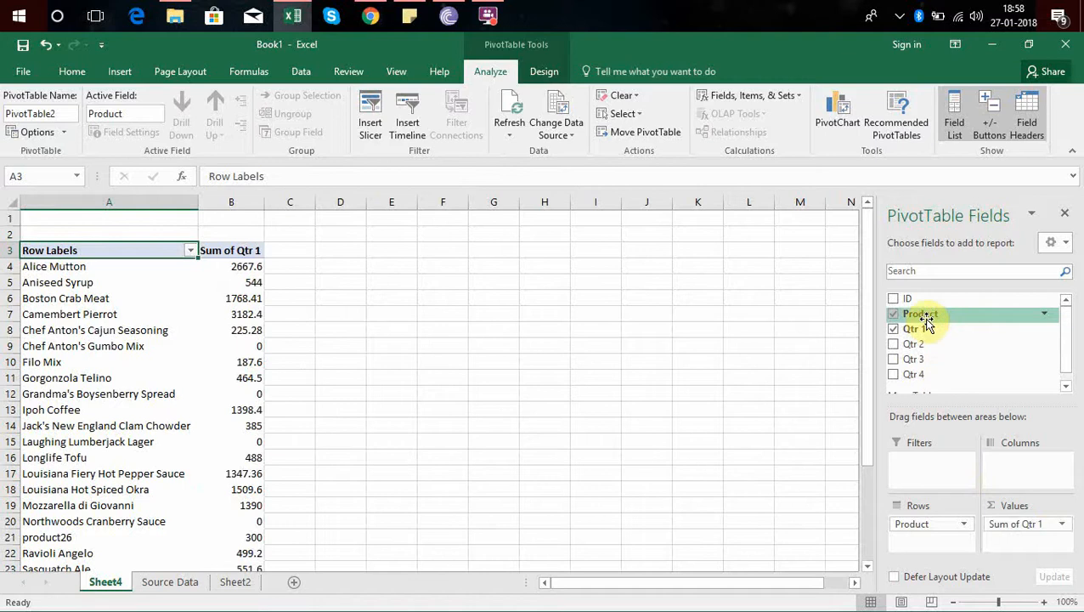
{"action": "left_click_drag", "start_coordinate": [912, 353], "coordinate": [1011, 537]}
{"action": "left_click_drag", "start_coordinate": [915, 362], "coordinate": [1018, 548]}
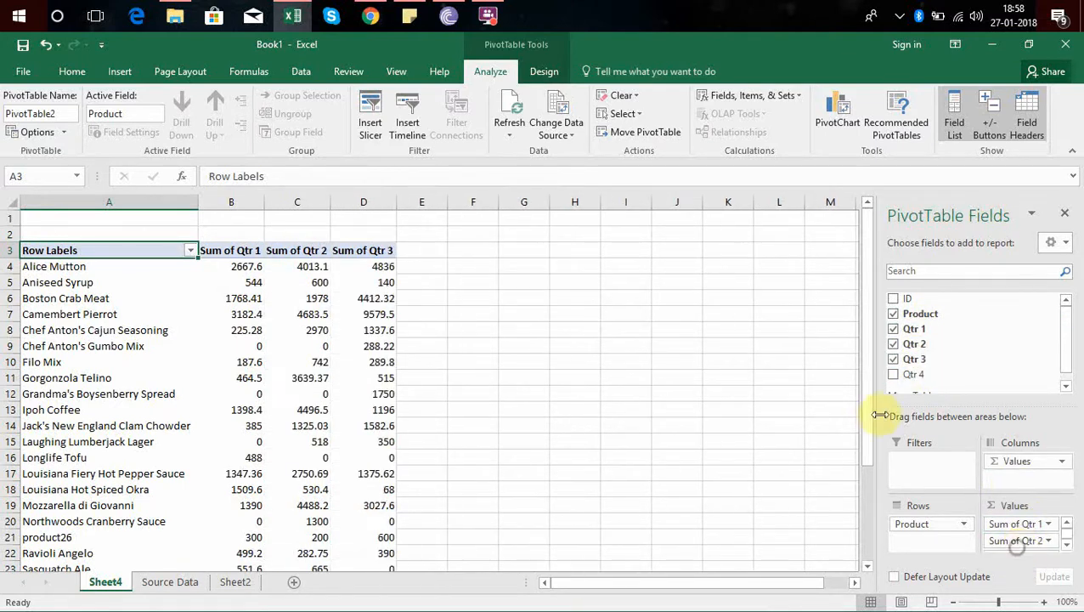
{"action": "left_click_drag", "start_coordinate": [875, 412], "coordinate": [669, 394]}
{"action": "left_click_drag", "start_coordinate": [1064, 355], "coordinate": [1076, 435]}
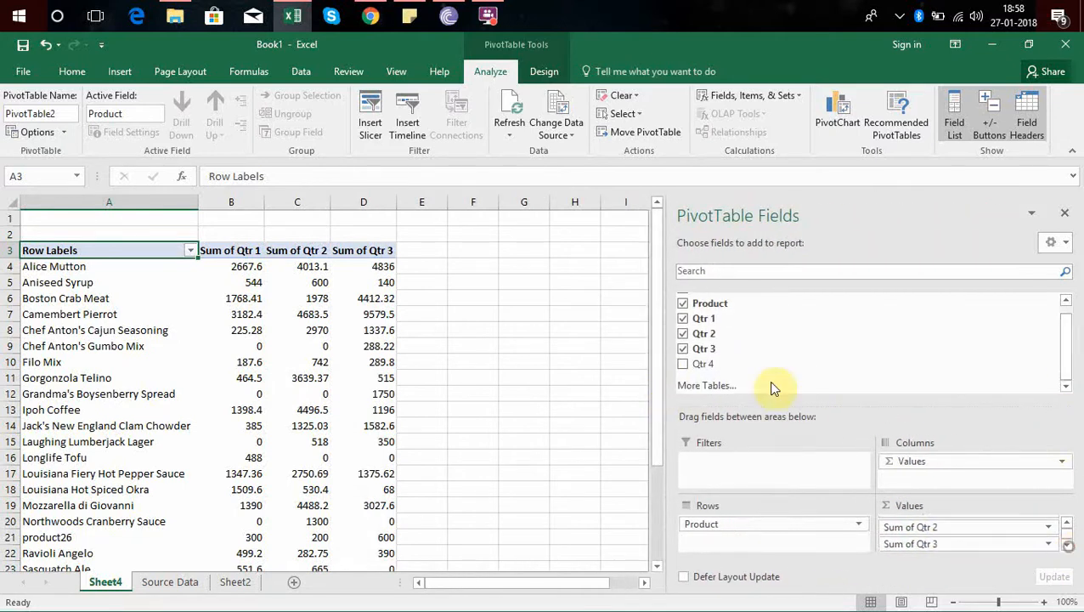
{"action": "left_click_drag", "start_coordinate": [700, 364], "coordinate": [919, 546]}
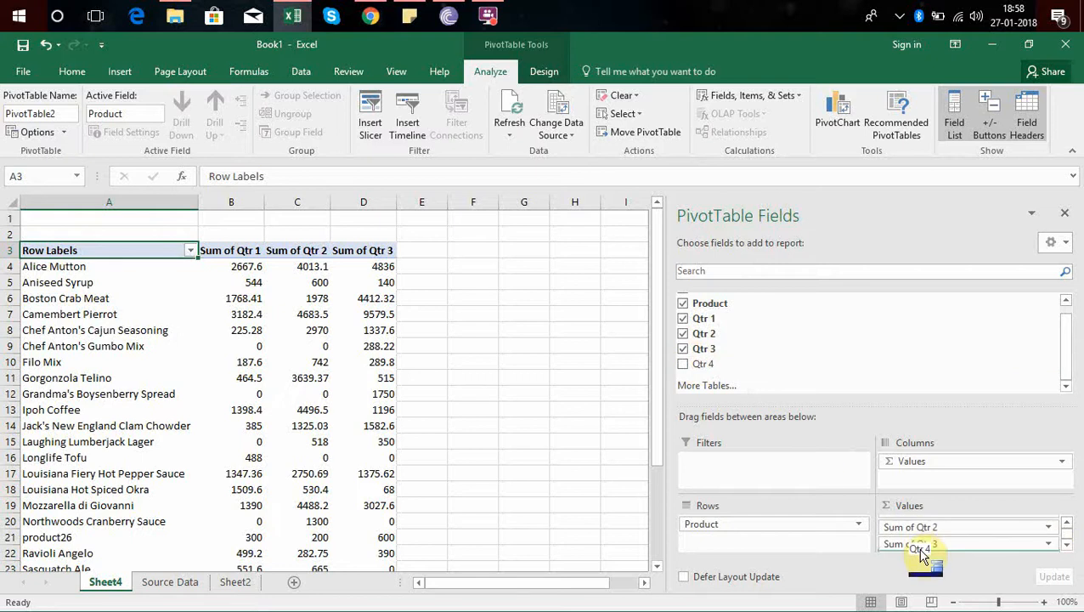
{"action": "left_click", "coordinate": [1065, 214]}
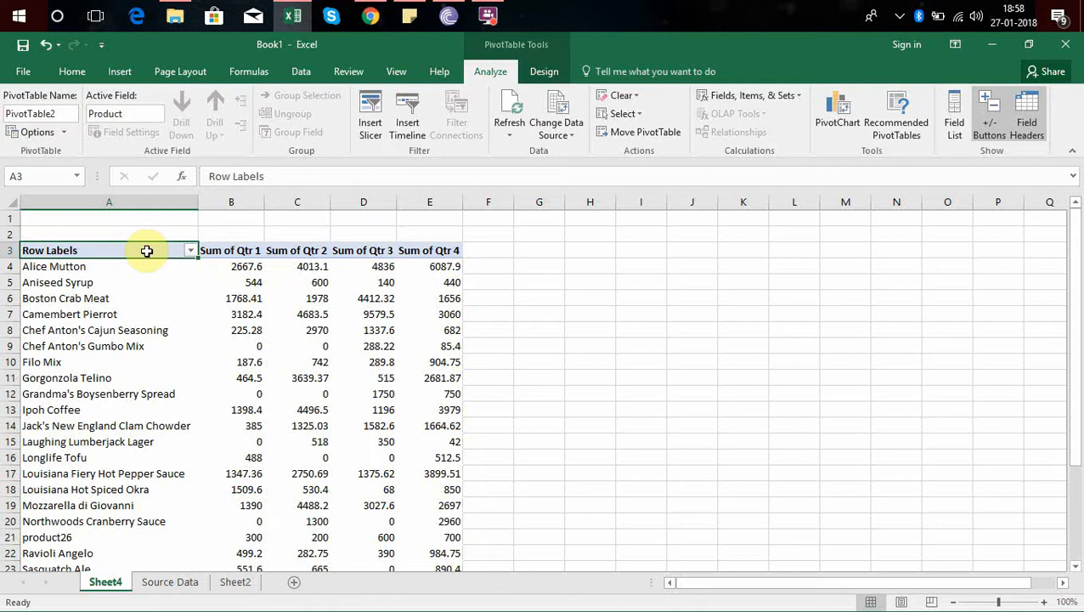
Check which Source Data range the PivotTable uses as its data source, and keep that range
{"action": "left_click", "coordinate": [174, 585]}
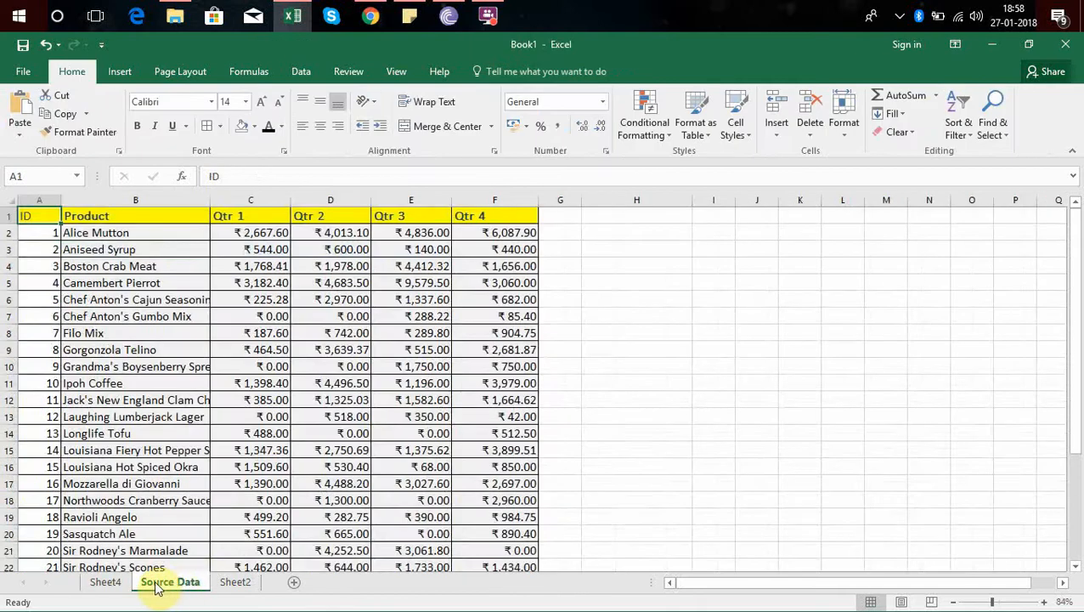
{"action": "left_click", "coordinate": [105, 583]}
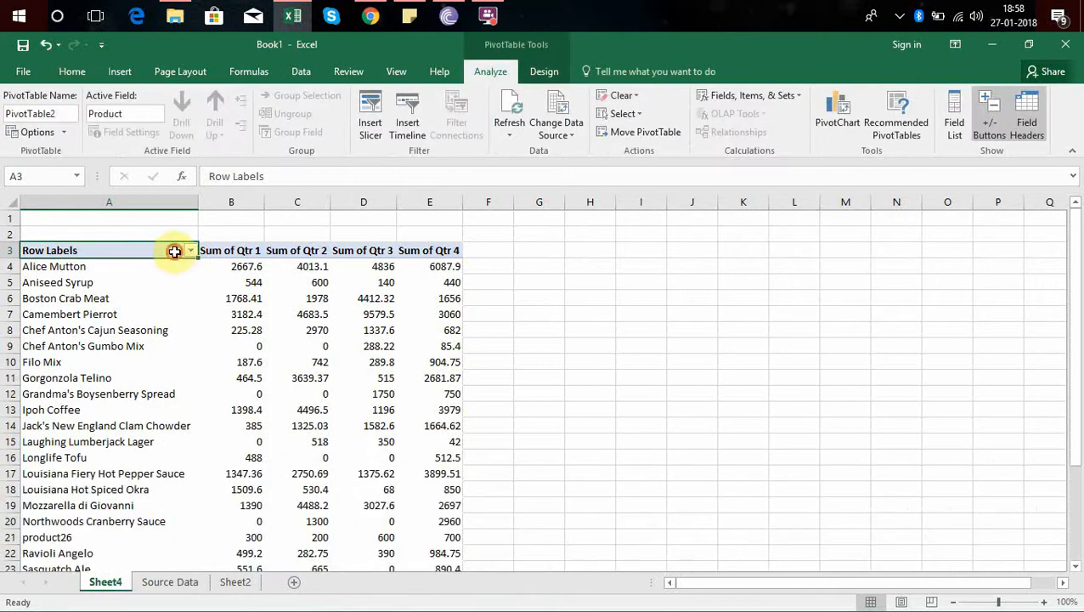
{"action": "left_click", "coordinate": [559, 102]}
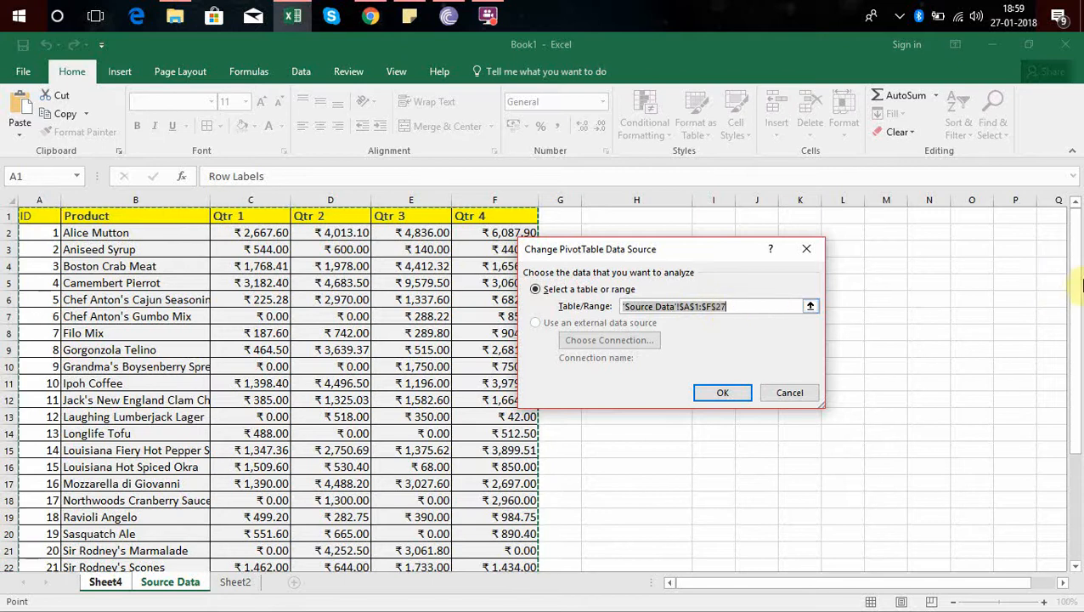
{"action": "left_click_drag", "start_coordinate": [1076, 283], "coordinate": [791, 406]}
{"action": "left_click", "coordinate": [740, 399]}
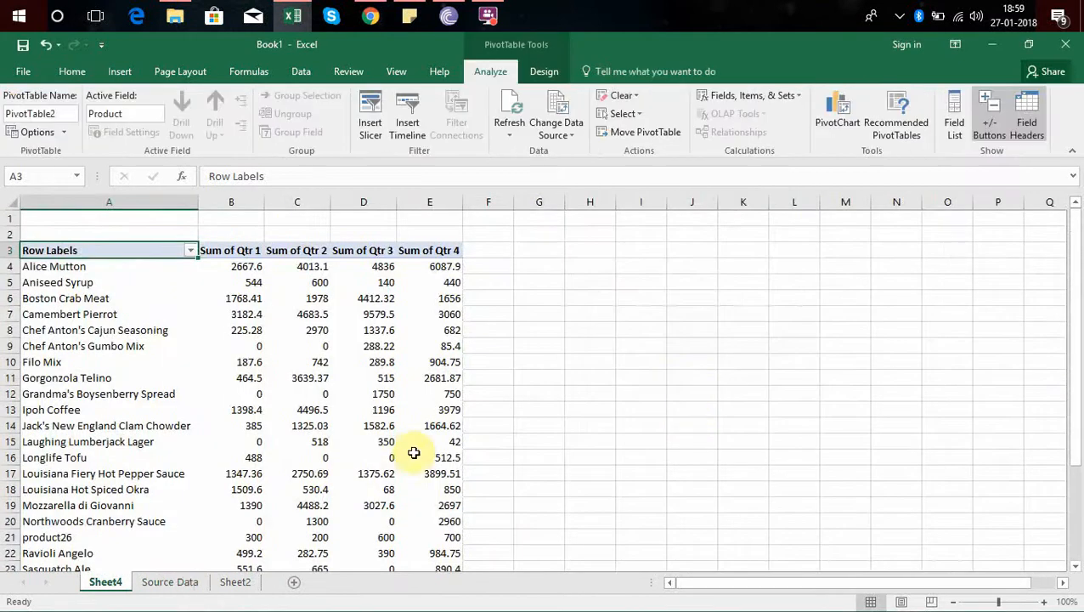
Start a new row directly below product26 on the Source Data sheet with ID 27 in A28
{"action": "left_click", "coordinate": [174, 582]}
{"action": "left_click", "coordinate": [49, 497]}
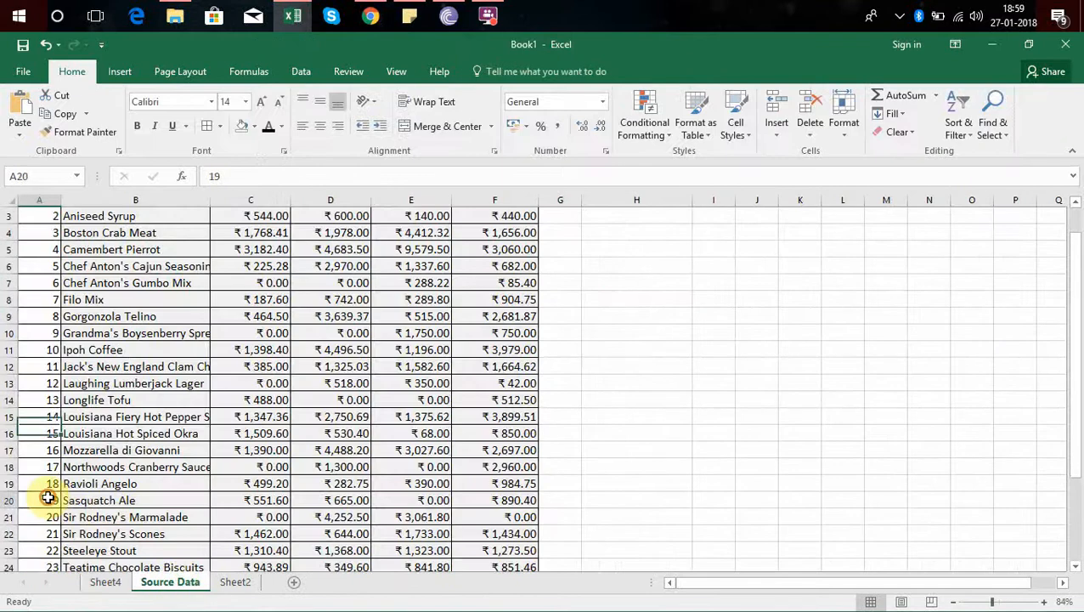
{"action": "key", "text": "ctrl+Down"}
{"action": "key", "text": "ctrl+Down"}
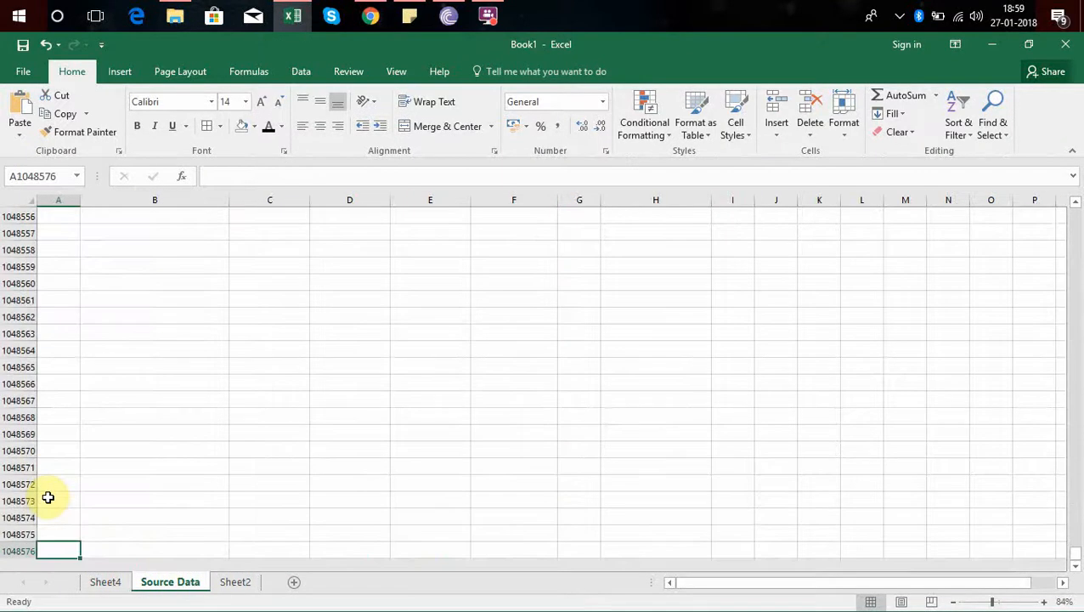
{"action": "key", "text": "ctrl+Up"}
{"action": "key", "text": "Down"}
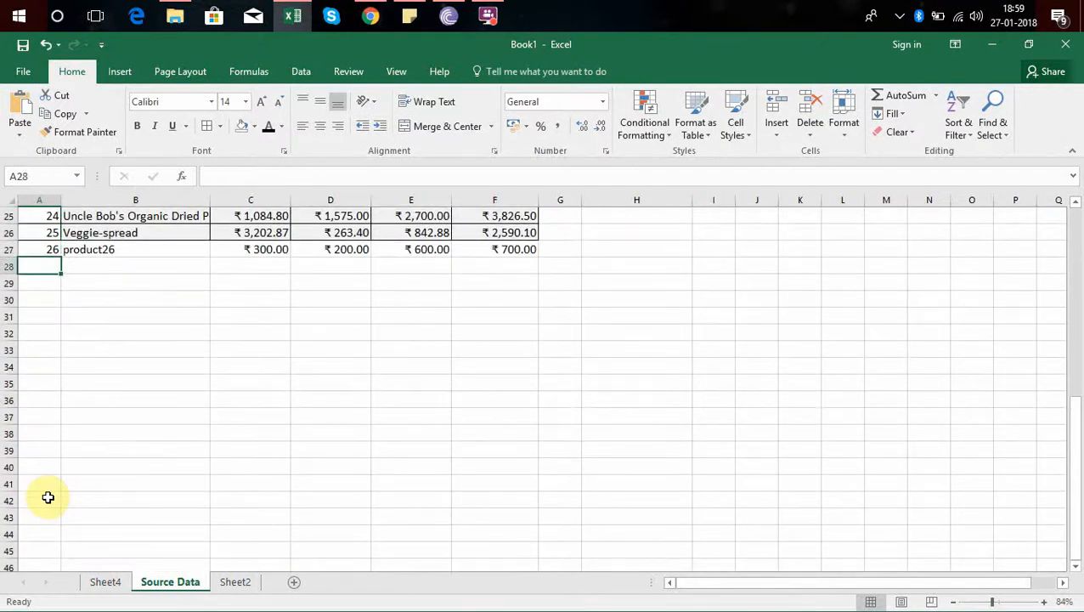
{"action": "type", "text": "27"}
{"action": "key", "text": "Tab"}
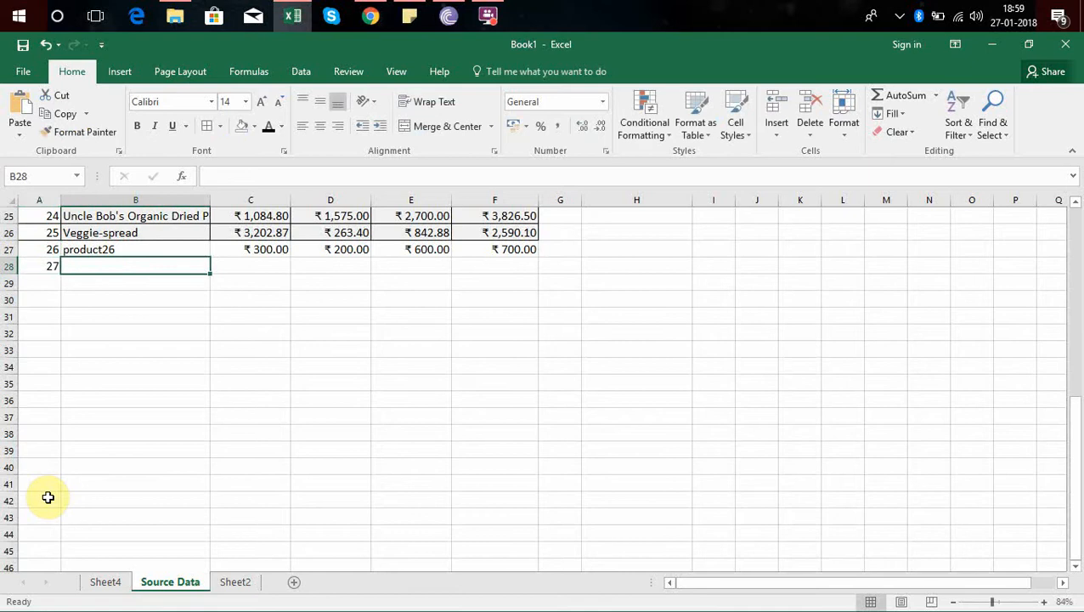
Enter product27 as the product name in cell B28
{"action": "type", "text": "p"}
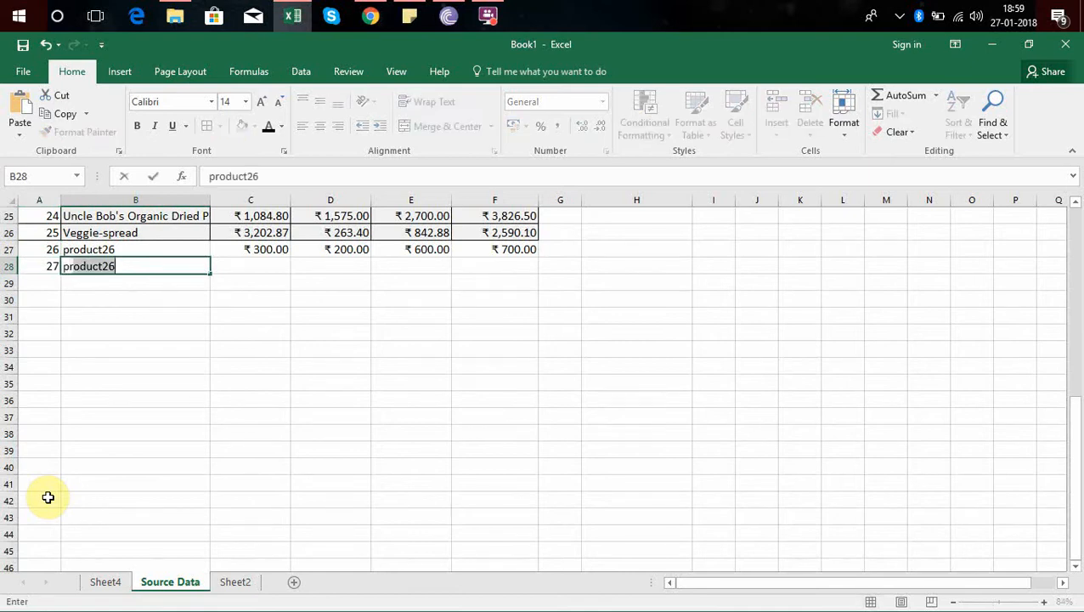
{"action": "key", "text": "Return"}
{"action": "key", "text": "Up"}
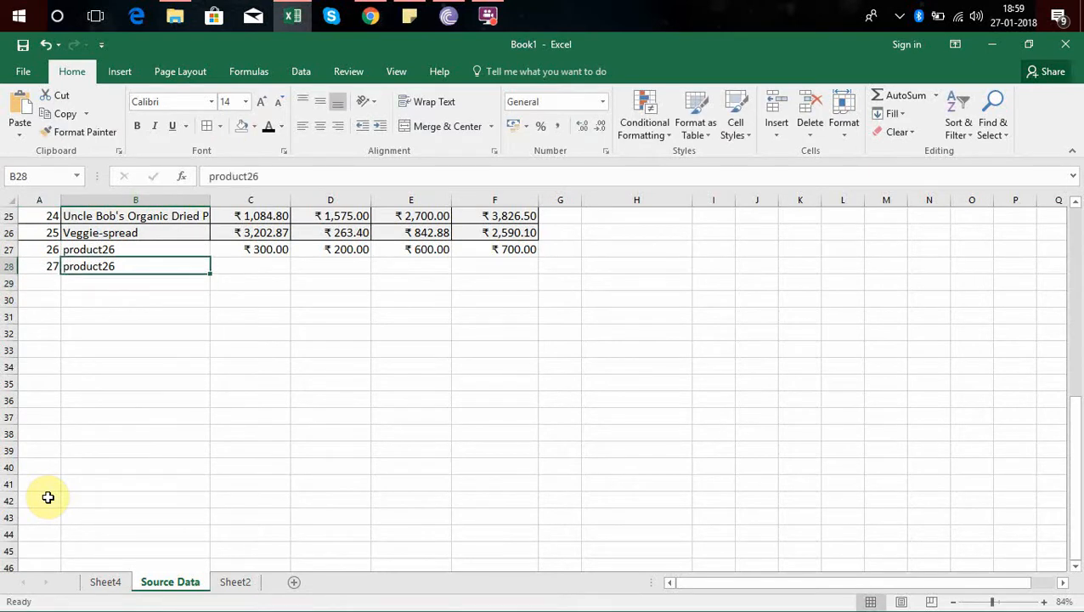
{"action": "key", "text": "F2"}
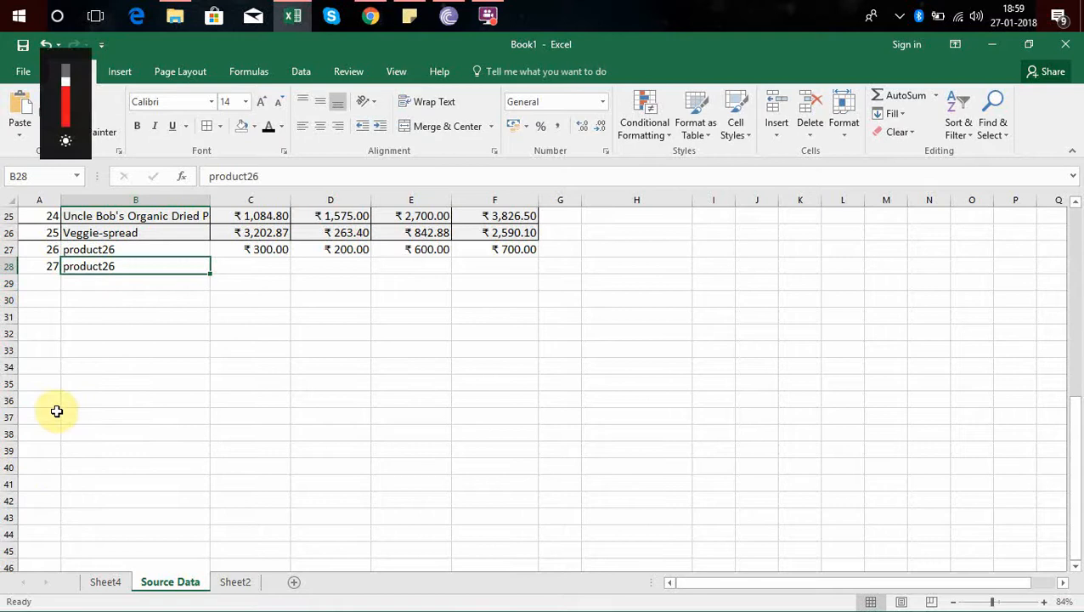
{"action": "double_click", "coordinate": [133, 264]}
{"action": "key", "text": "BackSpace"}
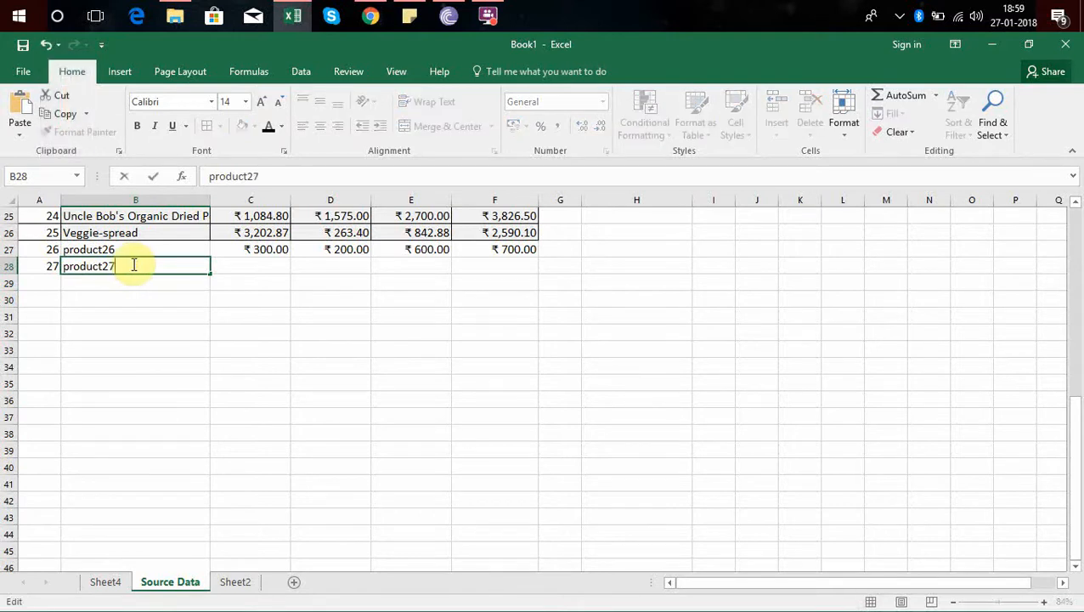
{"action": "type", "text": "7"}
{"action": "key", "text": "Tab"}
Enter 400, 500, 600 and 800 as product27's Qtr 1 to Qtr 4 values in C28:F28, and return to the header row
{"action": "type", "text": "4"}
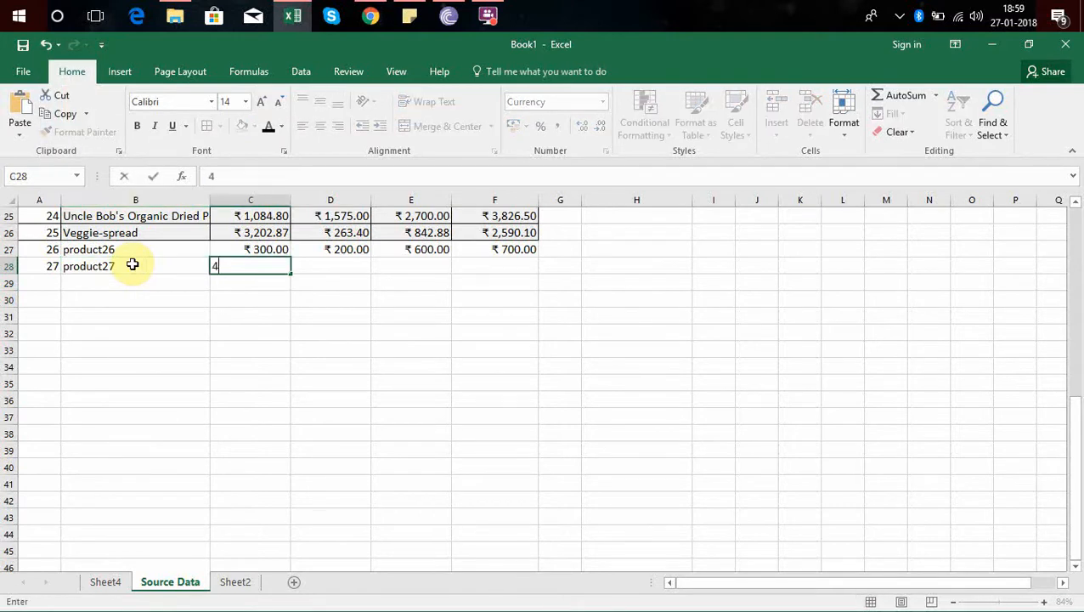
{"action": "type", "text": "00"}
{"action": "key", "text": "Tab"}
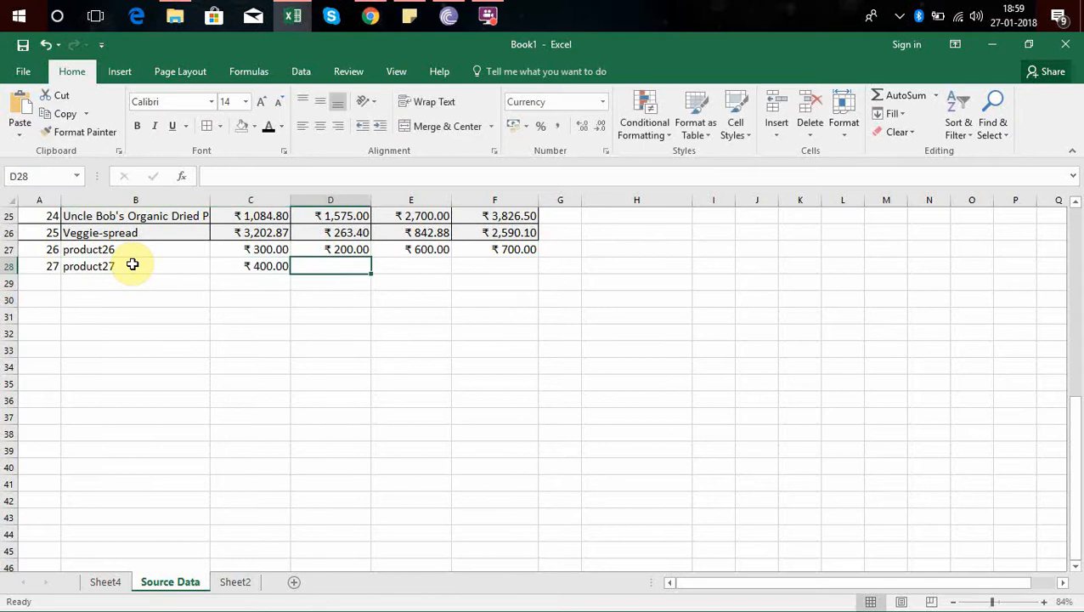
{"action": "type", "text": "500"}
{"action": "key", "text": "Tab"}
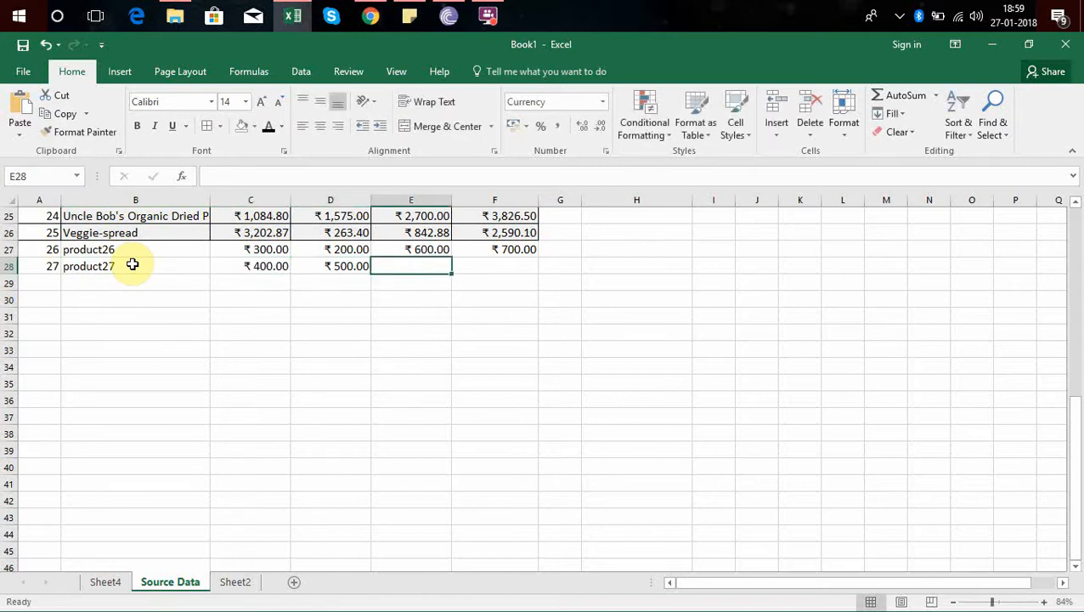
{"action": "type", "text": "600"}
{"action": "key", "text": "Tab"}
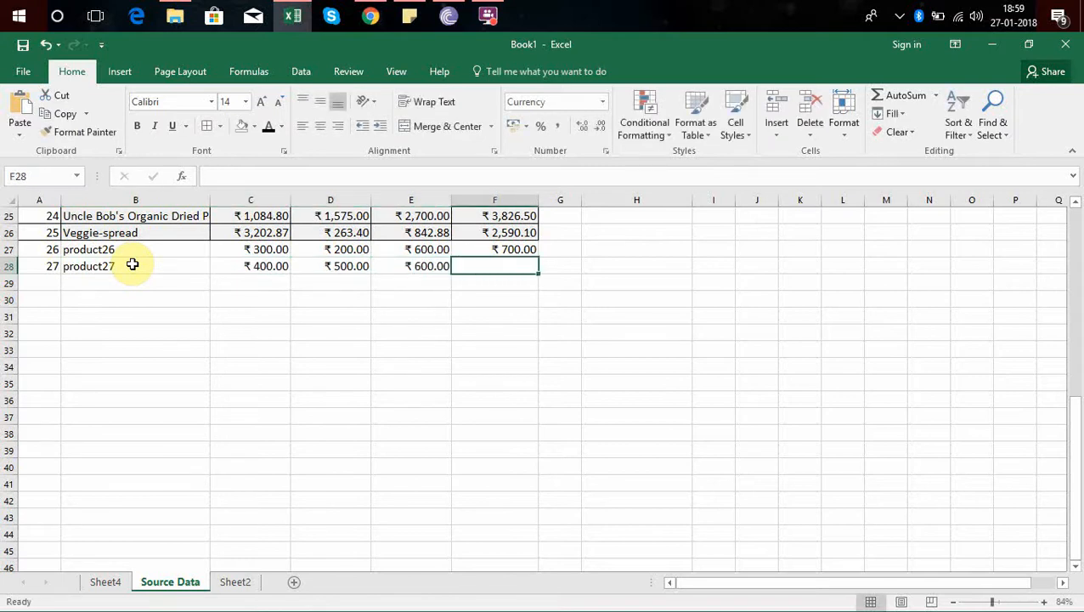
{"action": "type", "text": "800"}
{"action": "key", "text": "Tab"}
{"action": "key", "text": "Left"}
{"action": "key", "text": "ctrl+Up"}
{"action": "key", "text": "Left"}
{"action": "key", "text": "Left"}
{"action": "key", "text": "Left"}
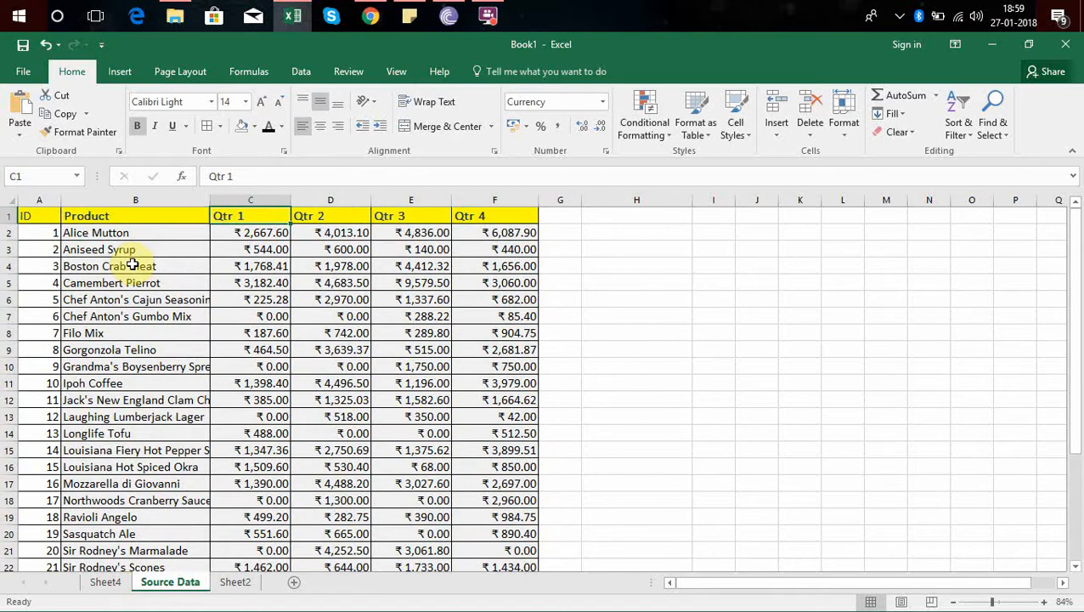
Change the data source of the PivotTable on Sheet4 to 'Source Data'!$A$1:$F$28
{"action": "left_click", "coordinate": [109, 584]}
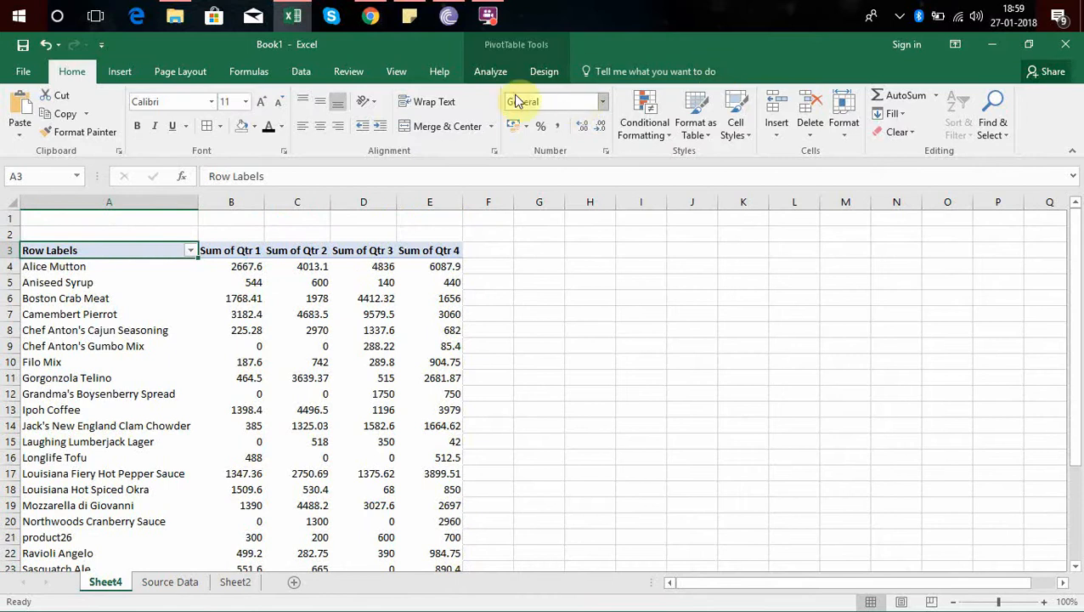
{"action": "left_click", "coordinate": [484, 72]}
{"action": "left_click", "coordinate": [557, 109]}
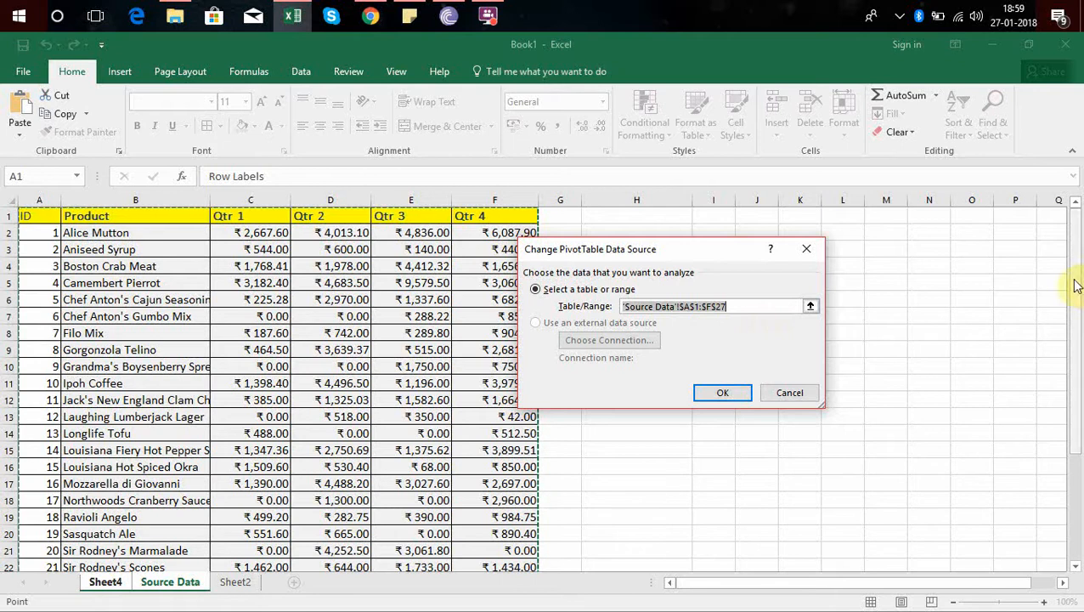
{"action": "left_click_drag", "start_coordinate": [1077, 286], "coordinate": [1083, 459]}
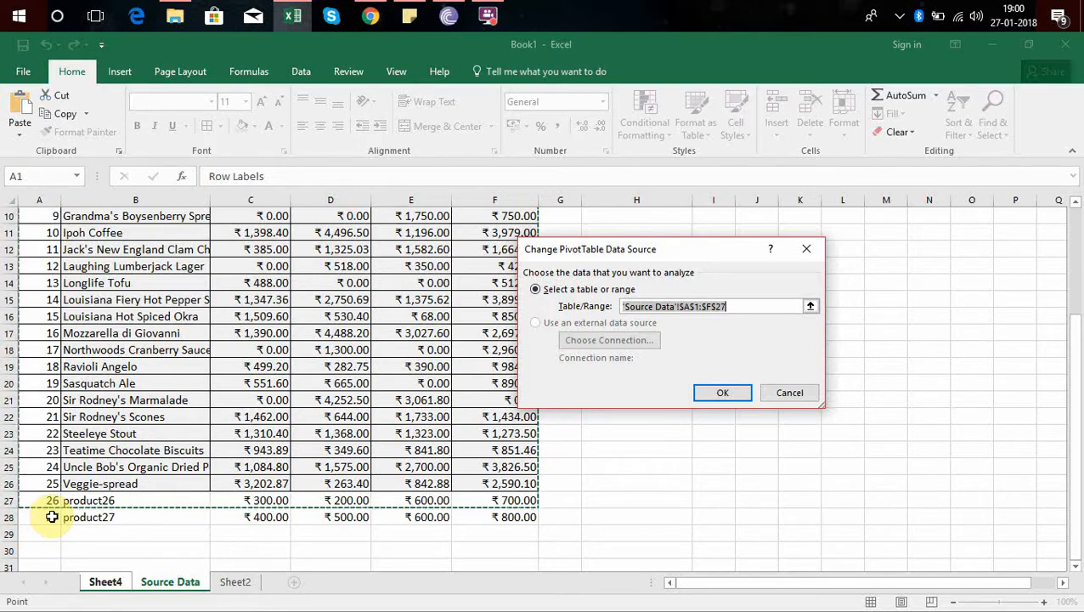
{"action": "left_click", "coordinate": [745, 306]}
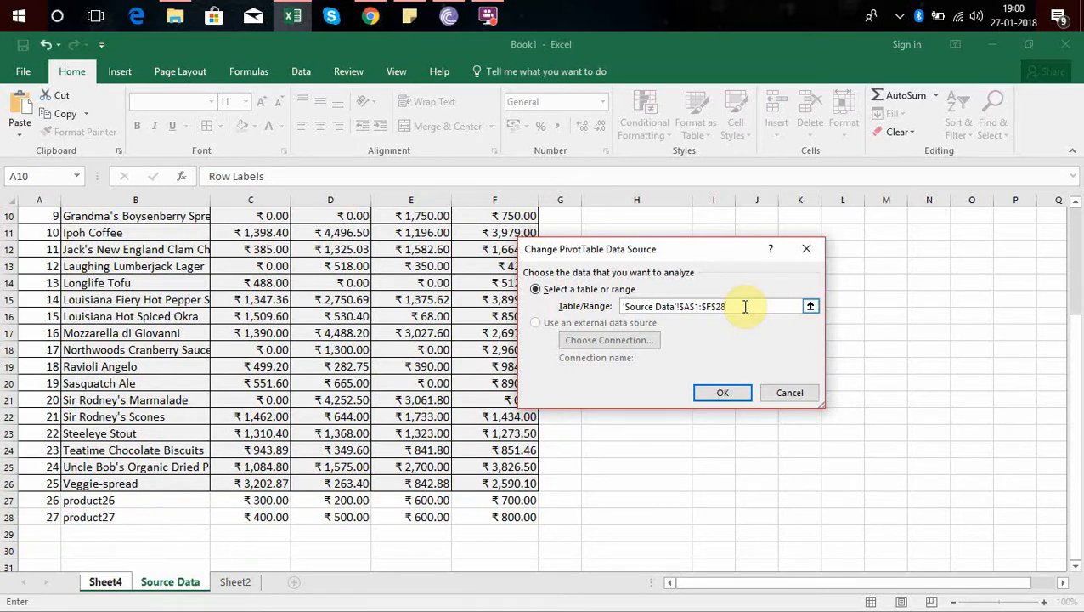
{"action": "left_click", "coordinate": [714, 395]}
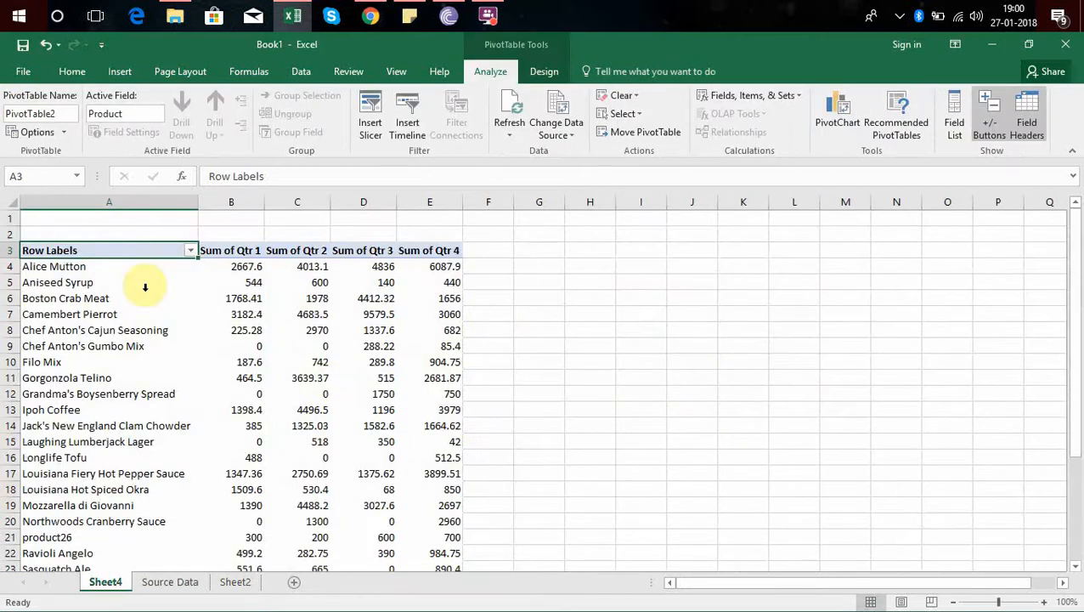
Compare the PivotTable on Sheet4 with the product rows at the end of the Source Data sheet
{"action": "left_click", "coordinate": [170, 581]}
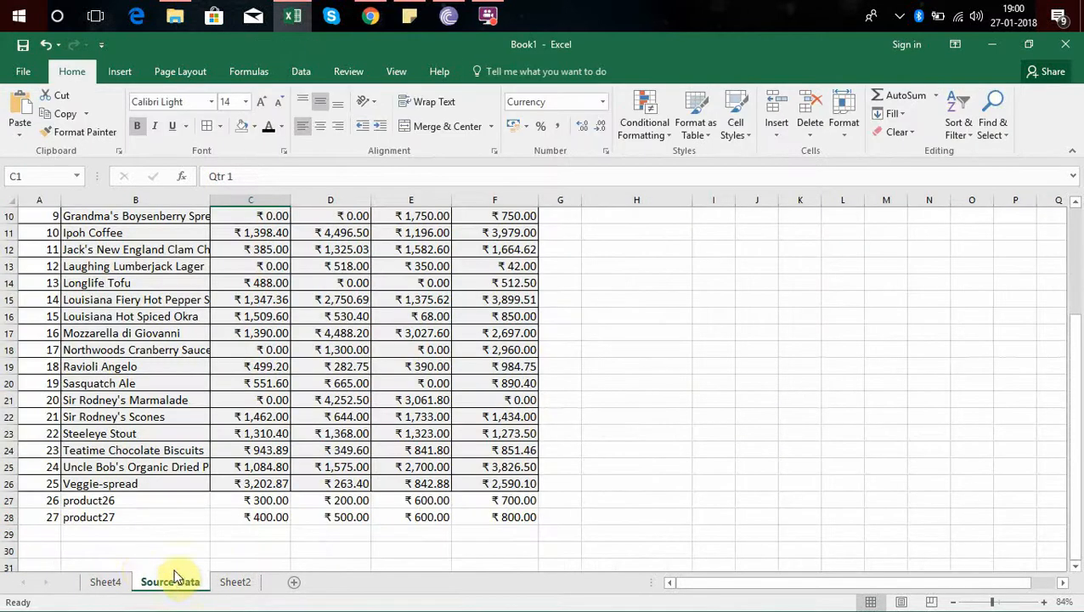
{"action": "left_click", "coordinate": [119, 588]}
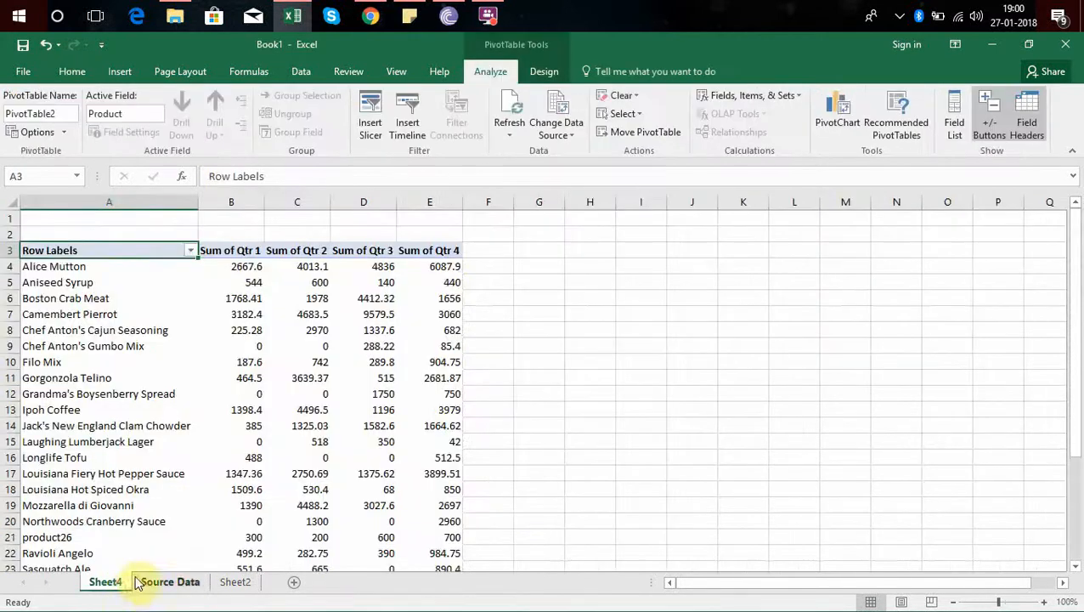
{"action": "left_click", "coordinate": [172, 584]}
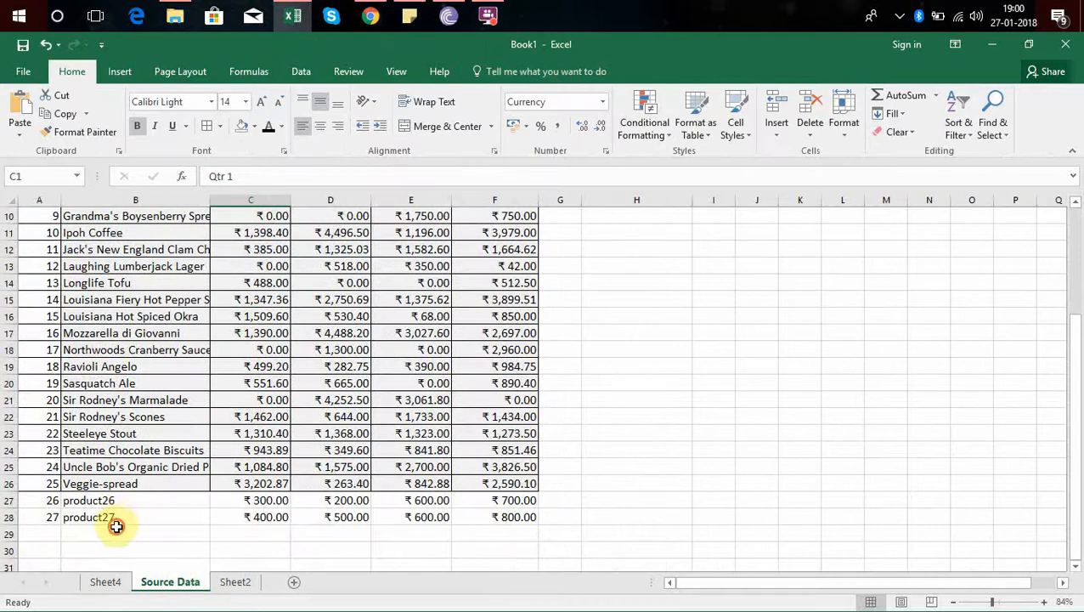
Add a new product row in row 29 of Source Data with ID 28 and product name prod28
{"action": "left_click", "coordinate": [116, 531]}
{"action": "key", "text": "Left"}
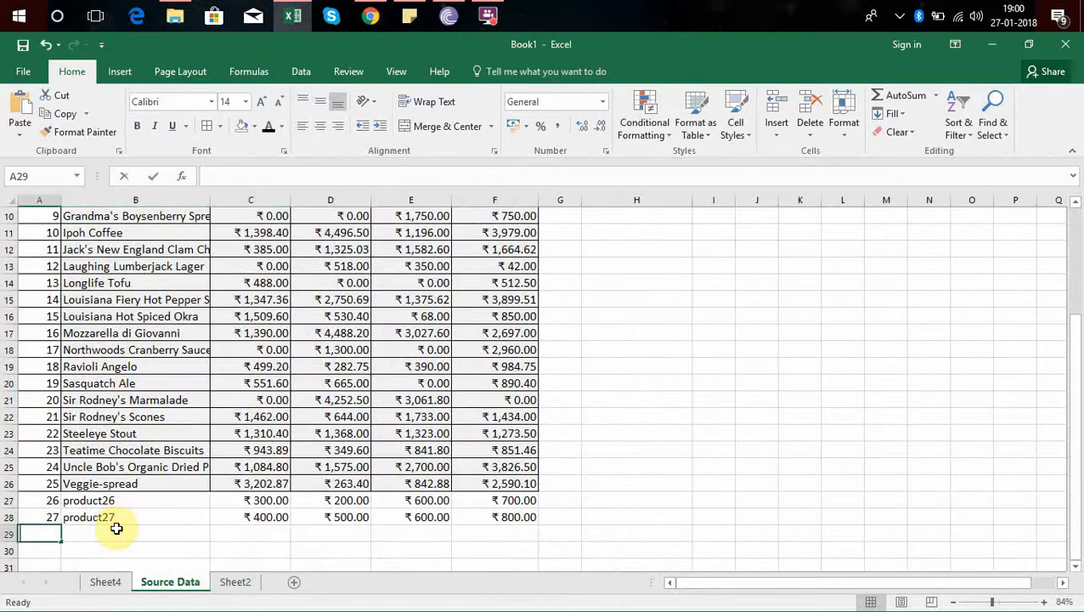
{"action": "type", "text": "28"}
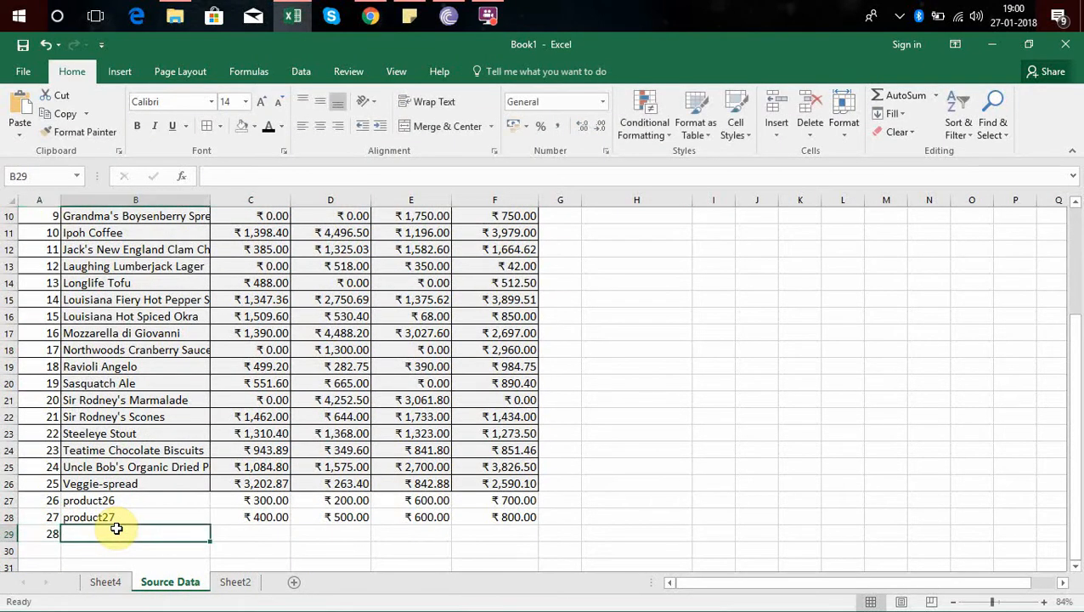
{"action": "type", "text": "prod2"}
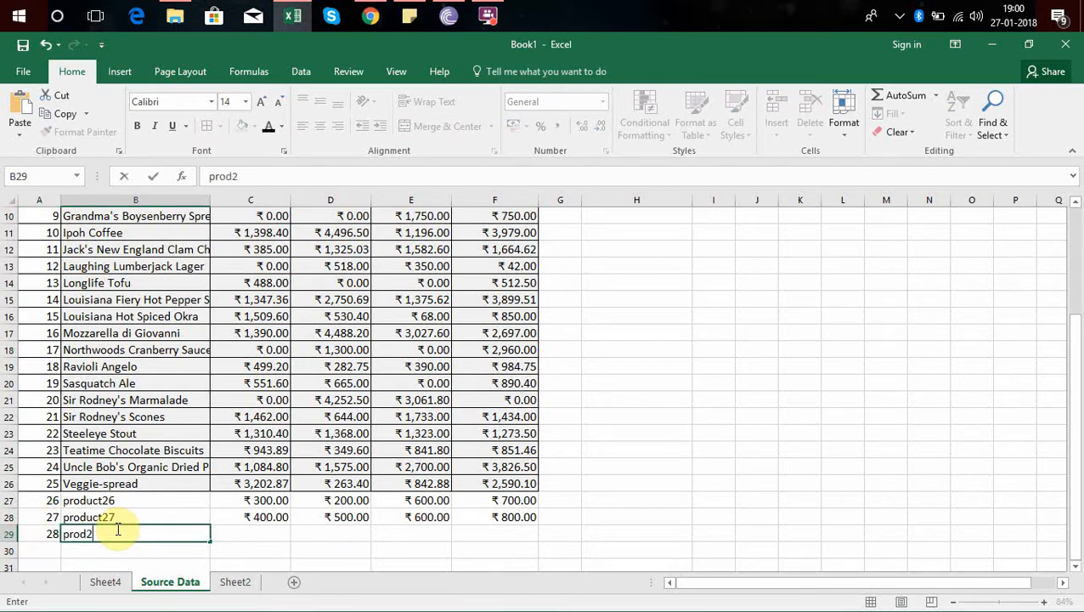
{"action": "type", "text": "8"}
{"action": "key", "text": "Tab"}
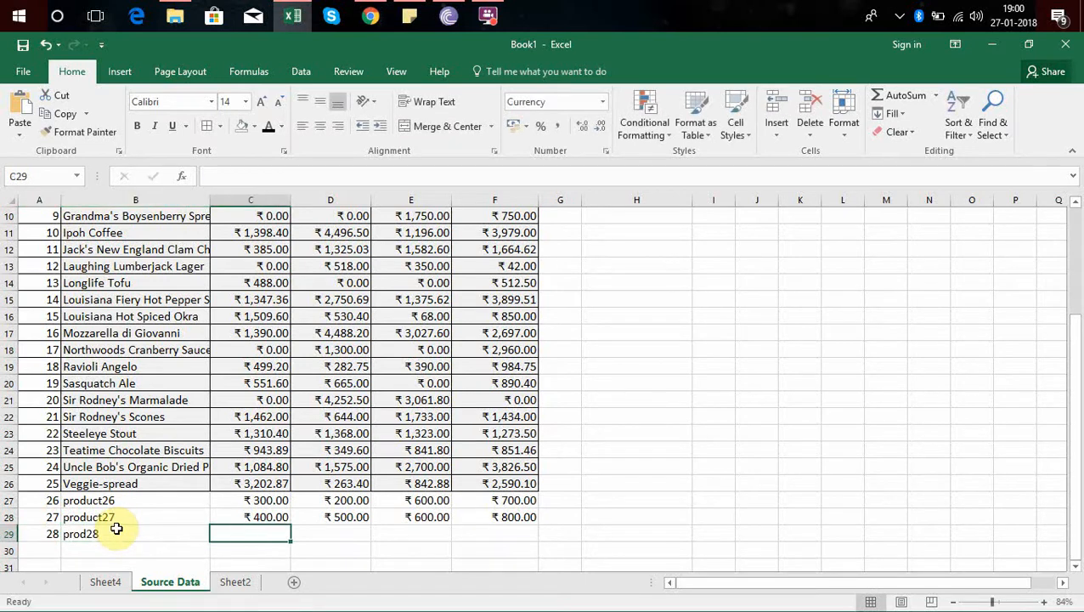
Enter 500, 600, 800 and 400 as prod28's Qtr 1 to Qtr 4 values in C29:F29, and return to cell A1
{"action": "type", "text": "500"}
{"action": "key", "text": "Tab"}
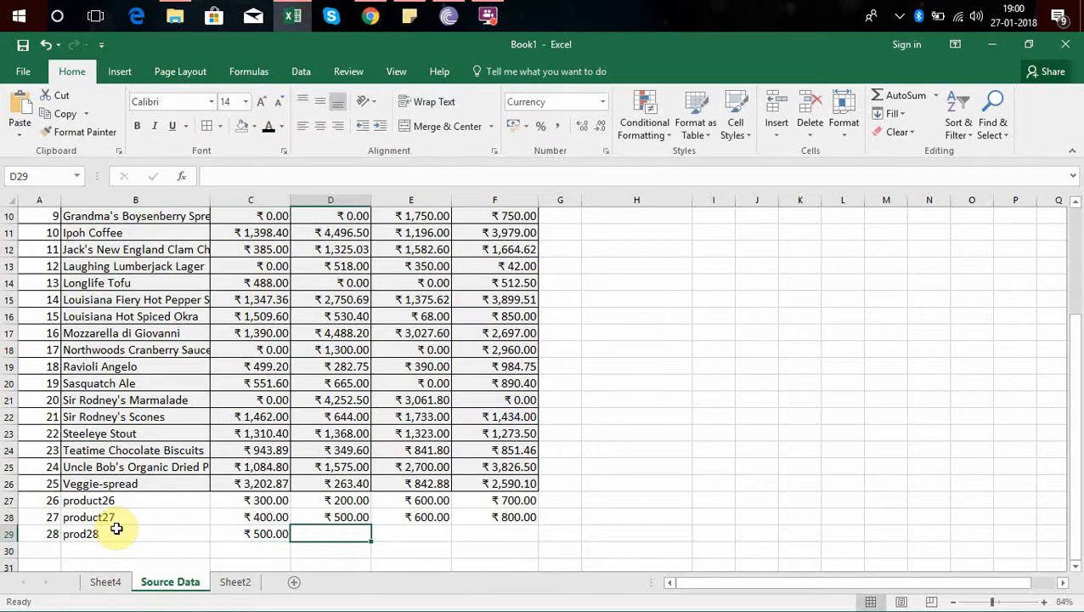
{"action": "type", "text": "600"}
{"action": "key", "text": "Tab"}
{"action": "type", "text": "8"}
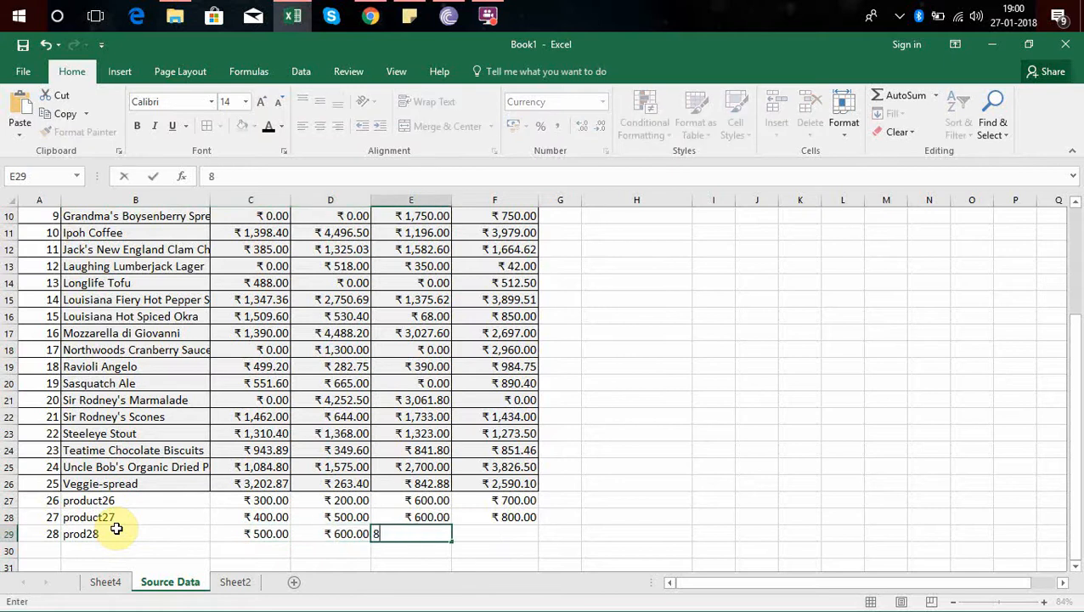
{"action": "key", "text": "Tab"}
{"action": "type", "text": "400"}
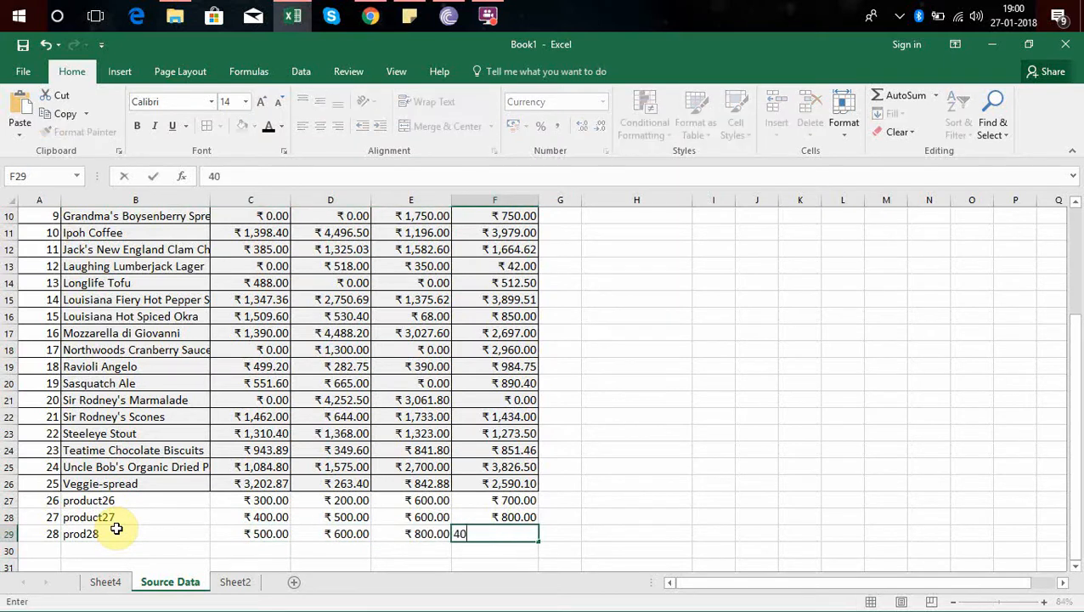
{"action": "key", "text": "Tab"}
{"action": "key", "text": "Left"}
{"action": "key", "text": "Left"}
{"action": "key", "text": "Left"}
{"action": "key", "text": "Left"}
{"action": "key", "text": "Left"}
{"action": "key", "text": "Left"}
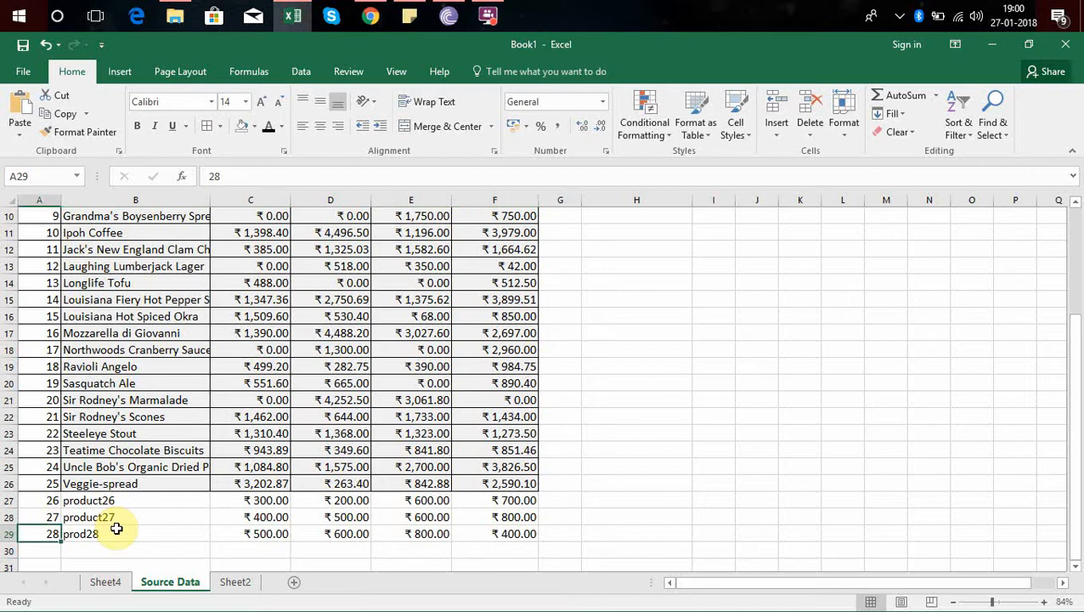
{"action": "key", "text": "ctrl+Home"}
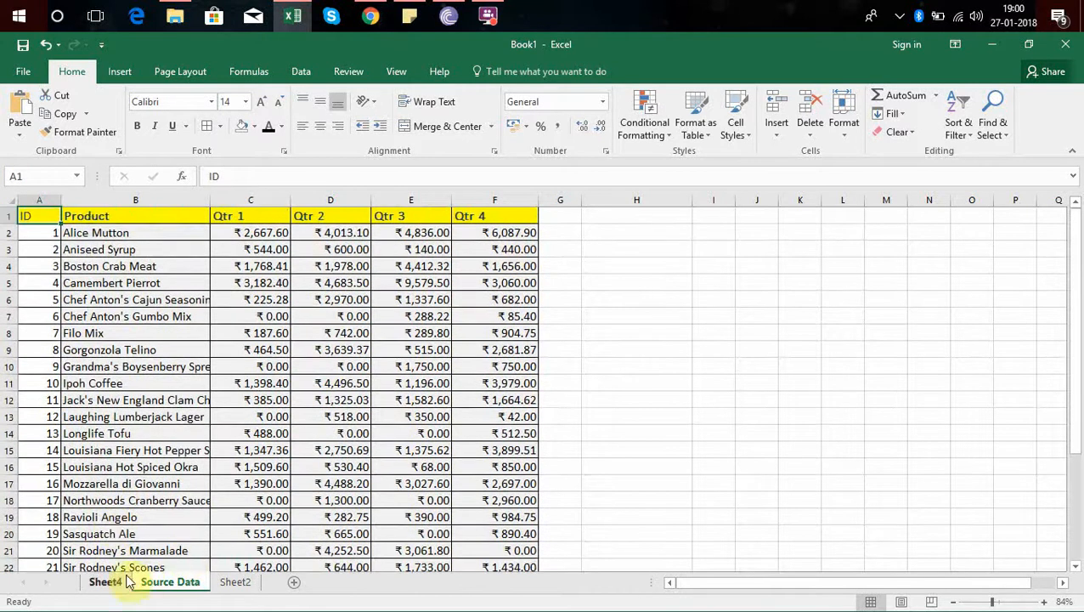
Change the data source of the PivotTable on Sheet4 to the named range Salesdata
{"action": "left_click", "coordinate": [96, 582]}
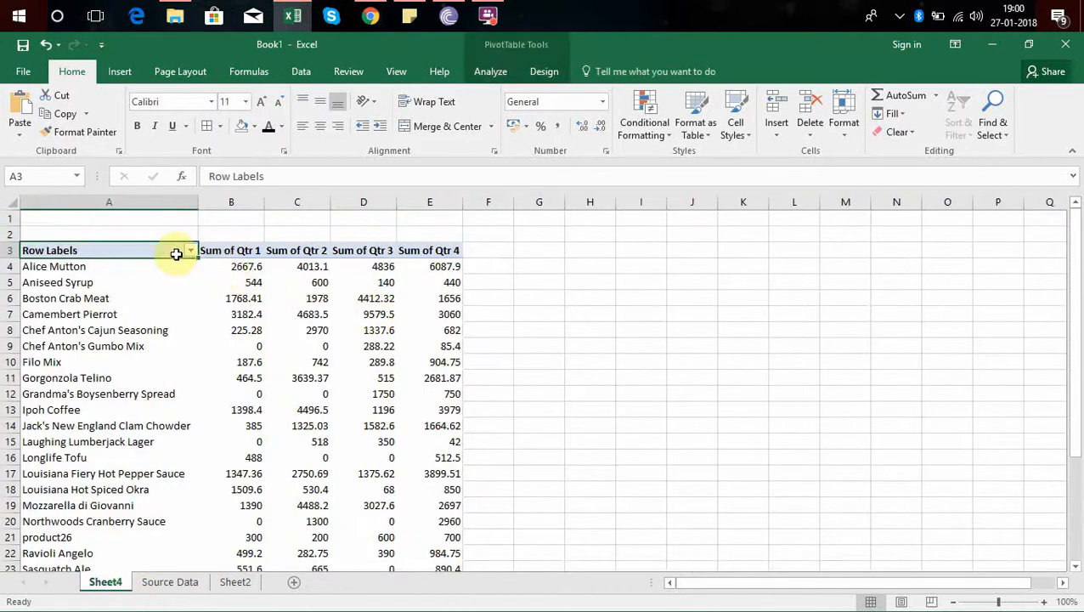
{"action": "left_click", "coordinate": [480, 71]}
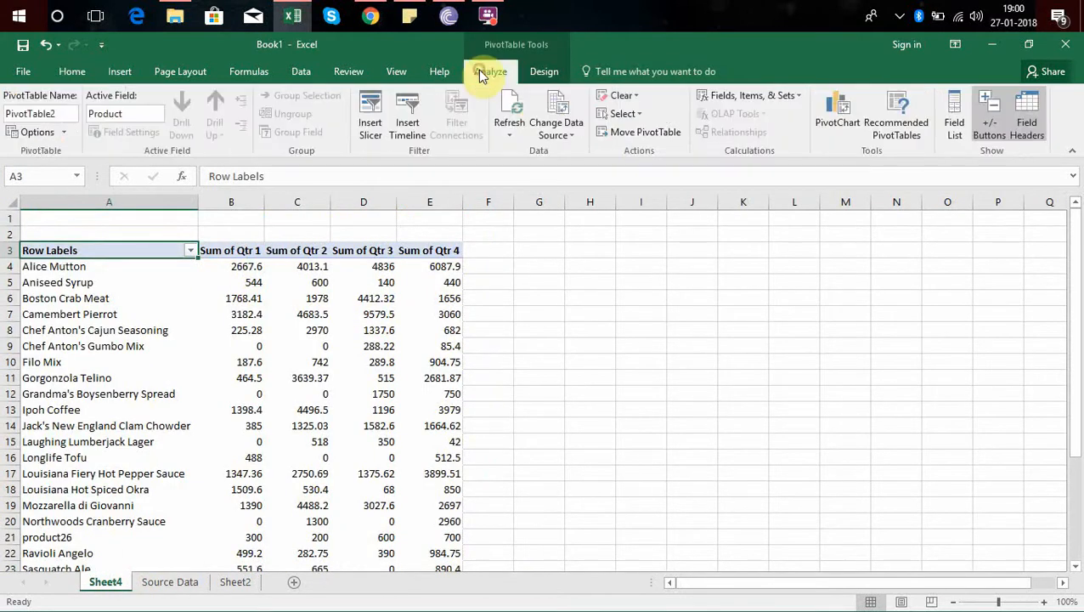
{"action": "left_click", "coordinate": [557, 134]}
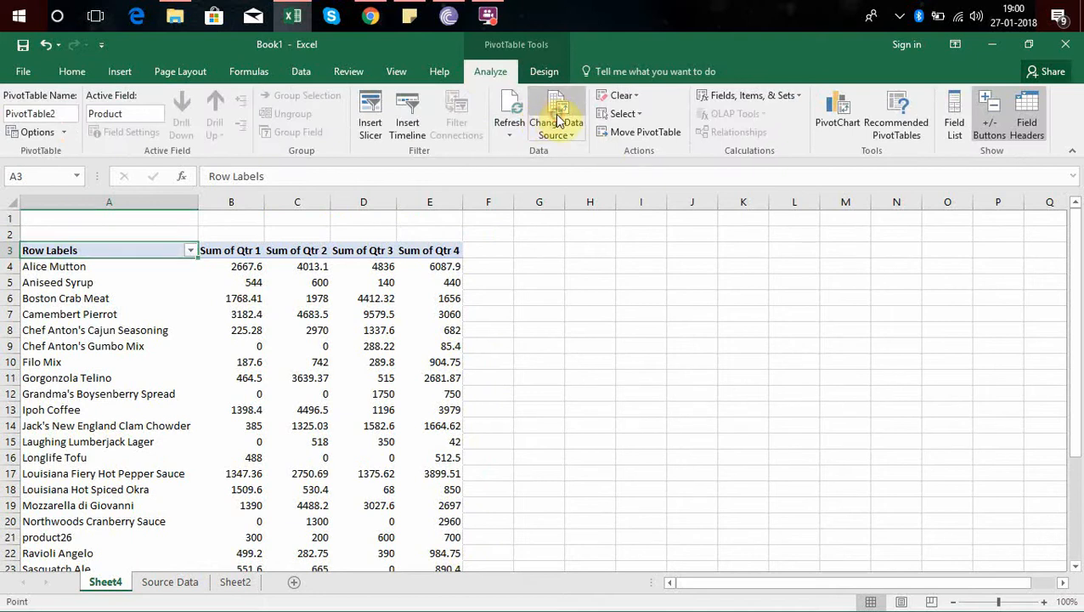
{"action": "left_click", "coordinate": [587, 170]}
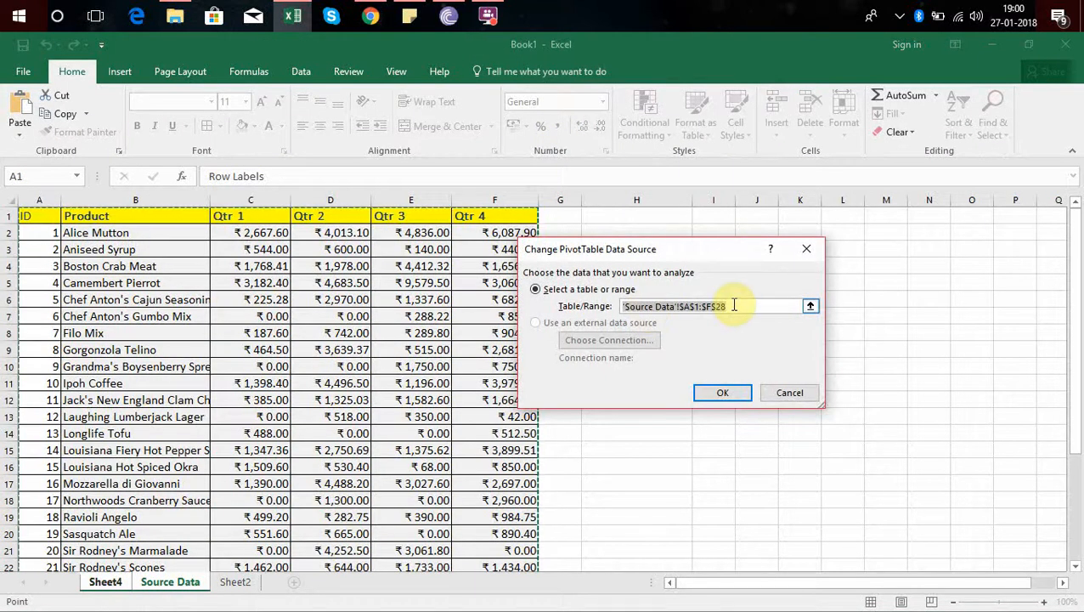
{"action": "key", "text": "BackSpace"}
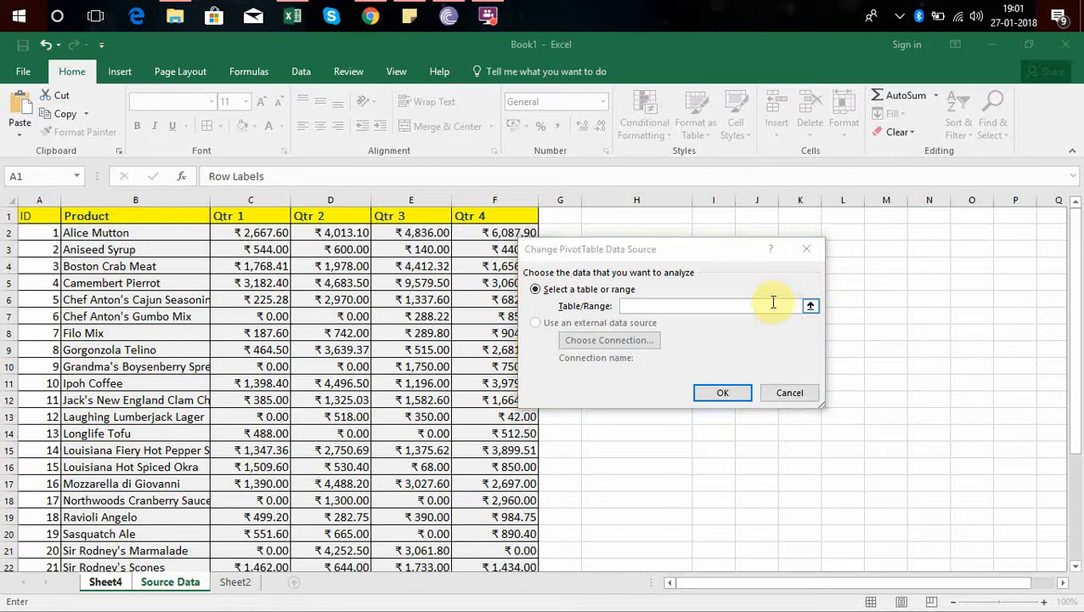
{"action": "left_click", "coordinate": [772, 302]}
{"action": "type", "text": "S"}
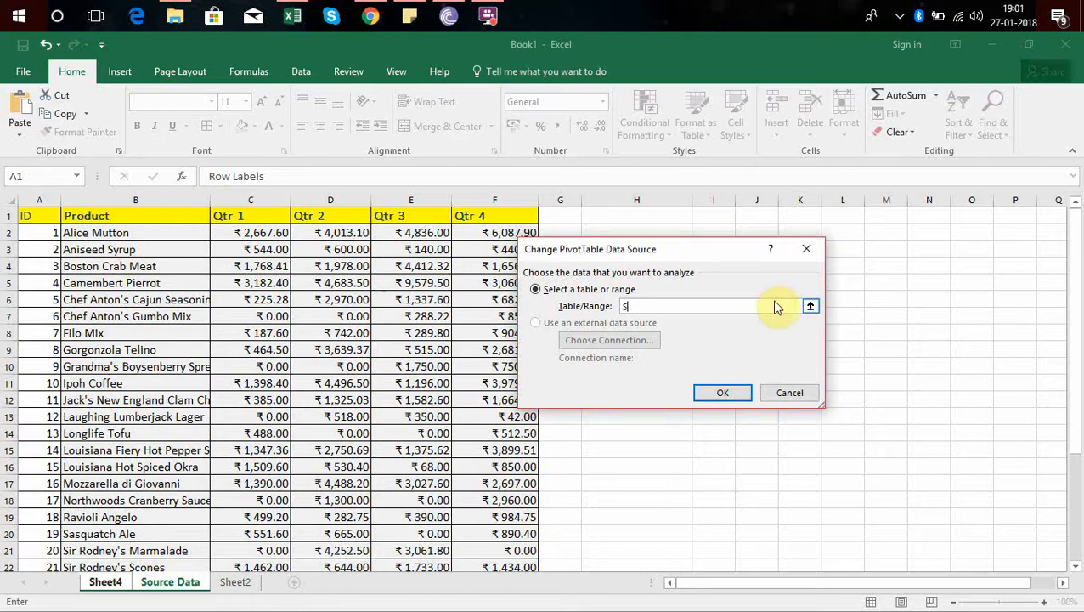
{"action": "type", "text": "alesdata"}
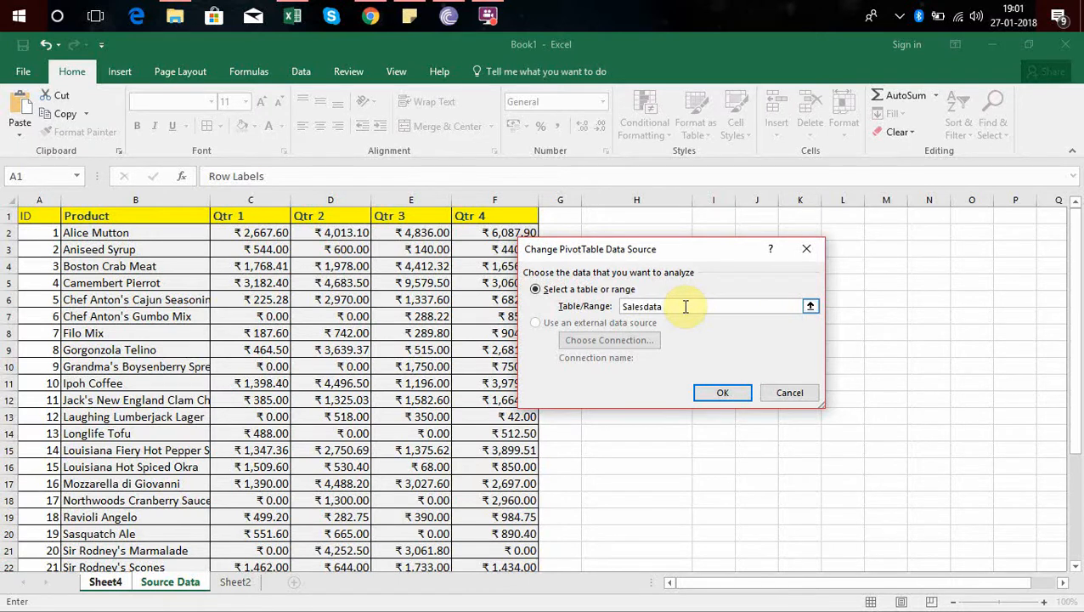
{"action": "left_click", "coordinate": [712, 392]}
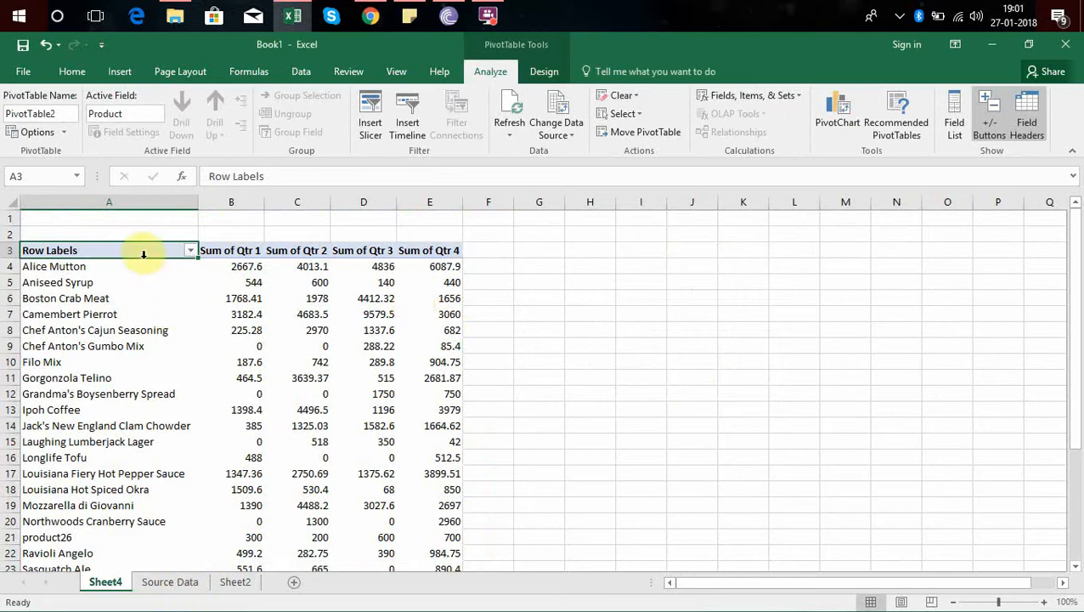
Check the rows that Salesdata covers in the PivotTable's data source settings, and refresh the PivotTable
{"action": "left_click", "coordinate": [558, 103]}
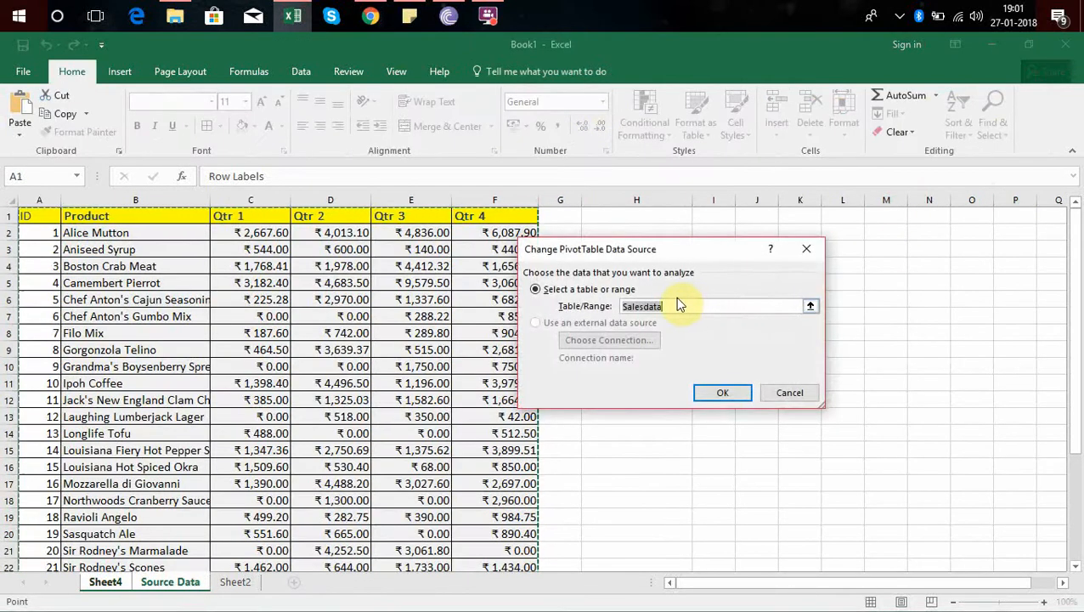
{"action": "left_click_drag", "start_coordinate": [1077, 289], "coordinate": [1078, 299]}
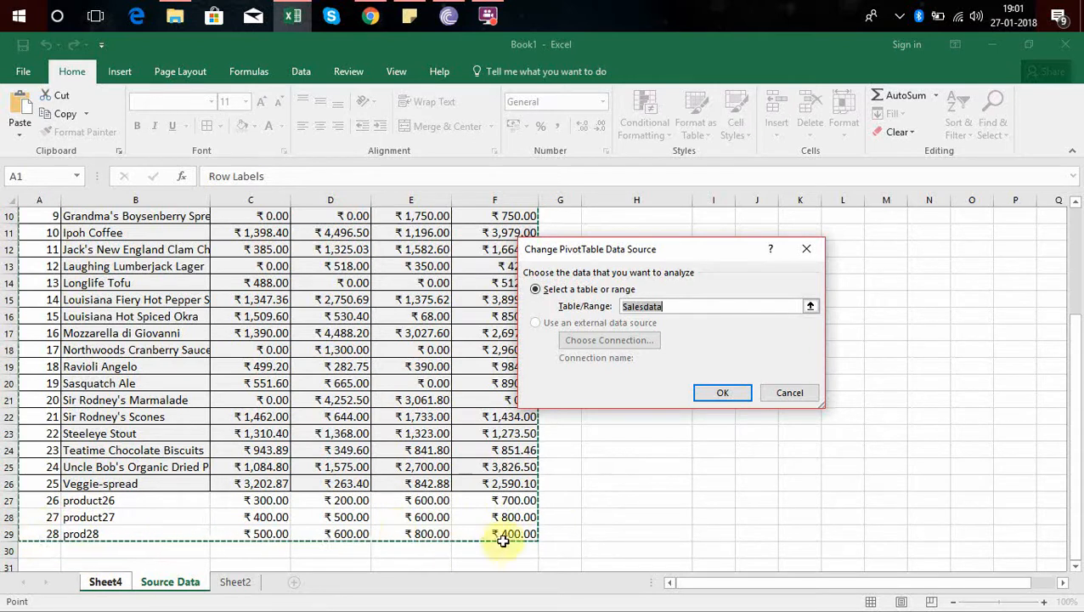
{"action": "left_click", "coordinate": [729, 397]}
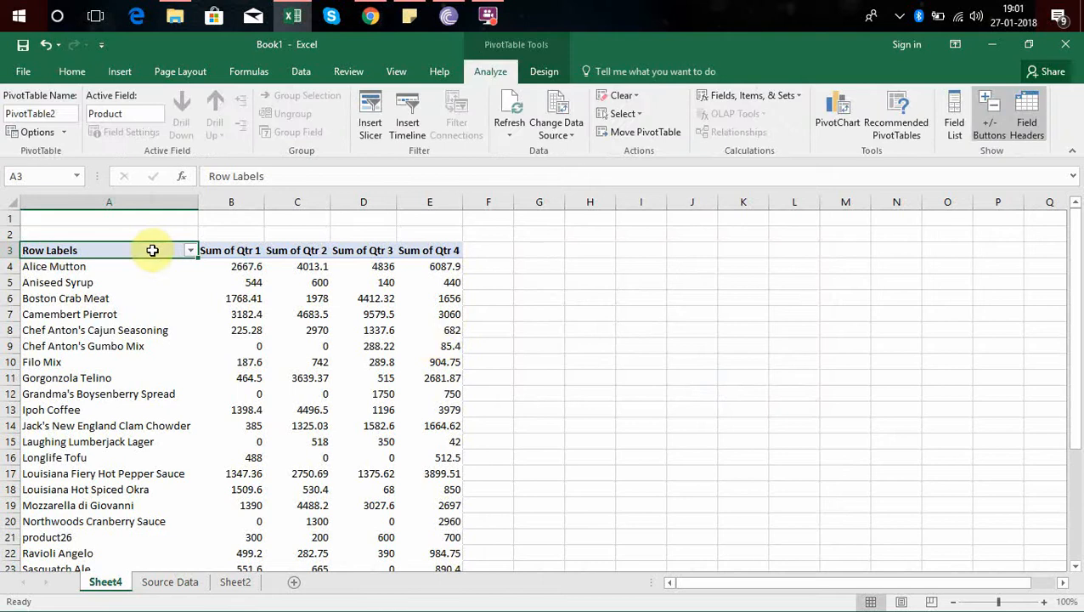
{"action": "right_click", "coordinate": [152, 249]}
{"action": "left_click", "coordinate": [210, 297]}
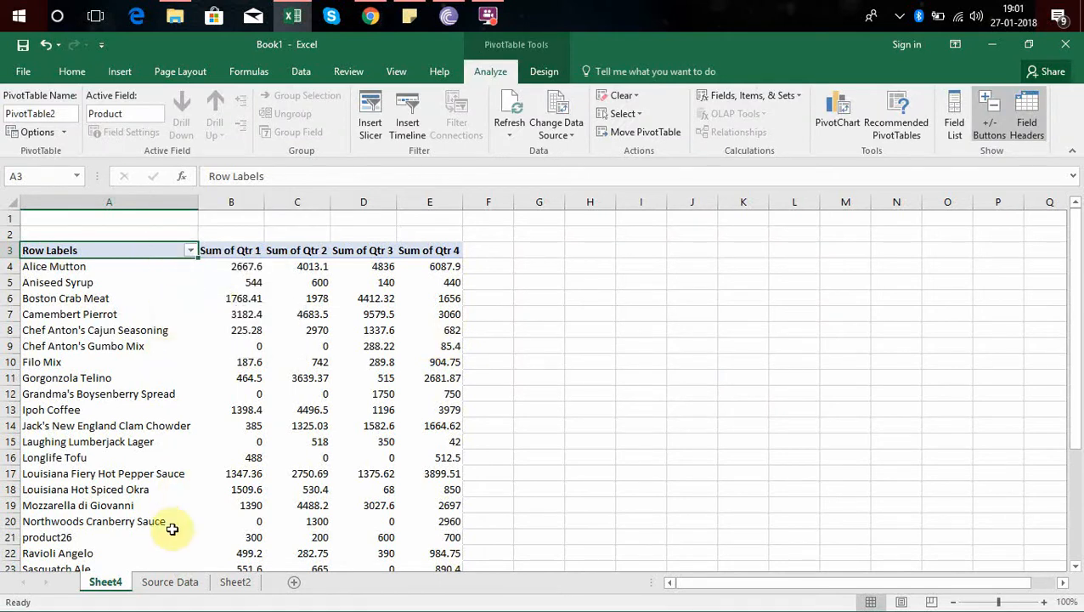
Compare the last product rows of Source Data, down to prod28, with the PivotTable on Sheet4
{"action": "left_click", "coordinate": [155, 584]}
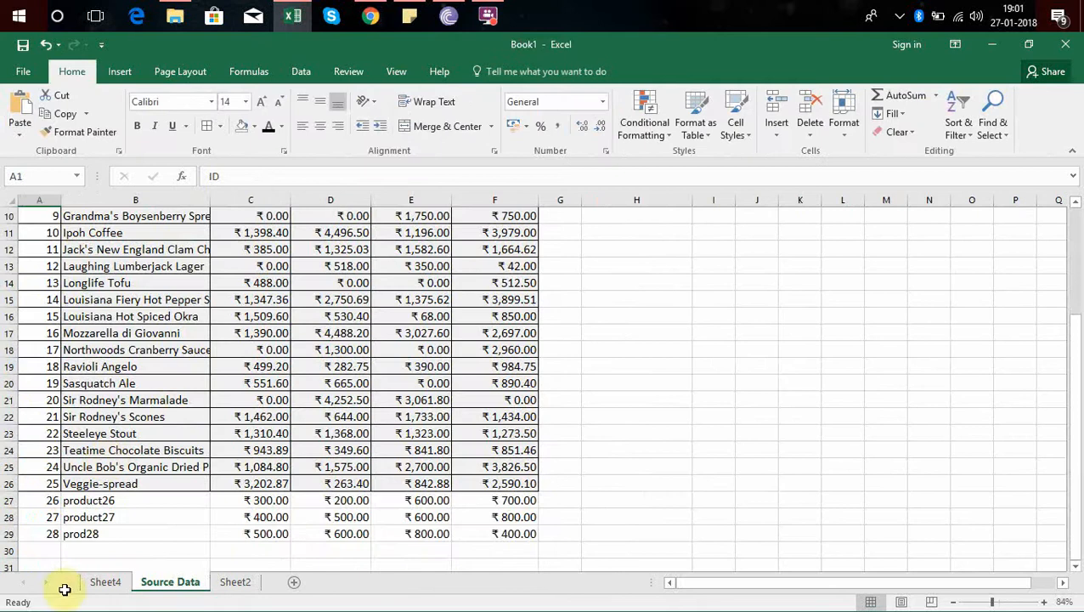
{"action": "left_click", "coordinate": [42, 535]}
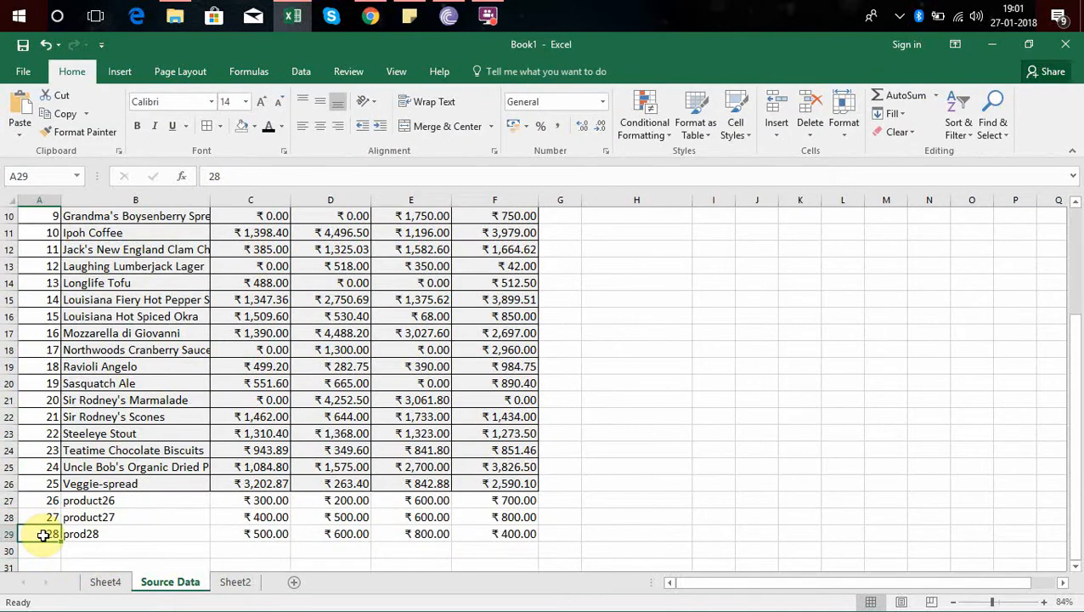
{"action": "key", "text": "Down"}
{"action": "key", "text": "Down"}
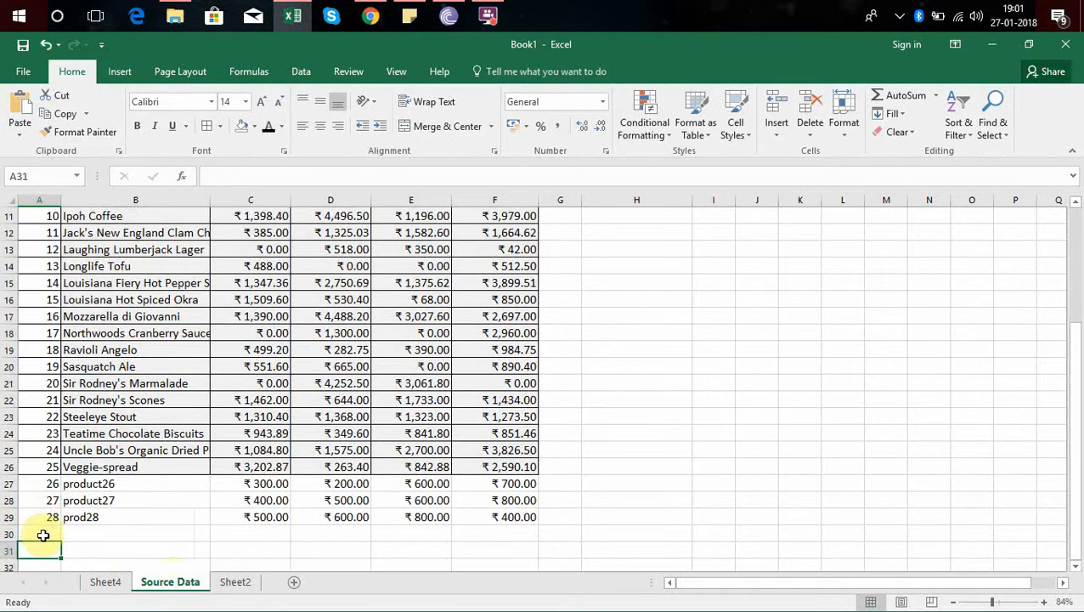
{"action": "left_click", "coordinate": [105, 582]}
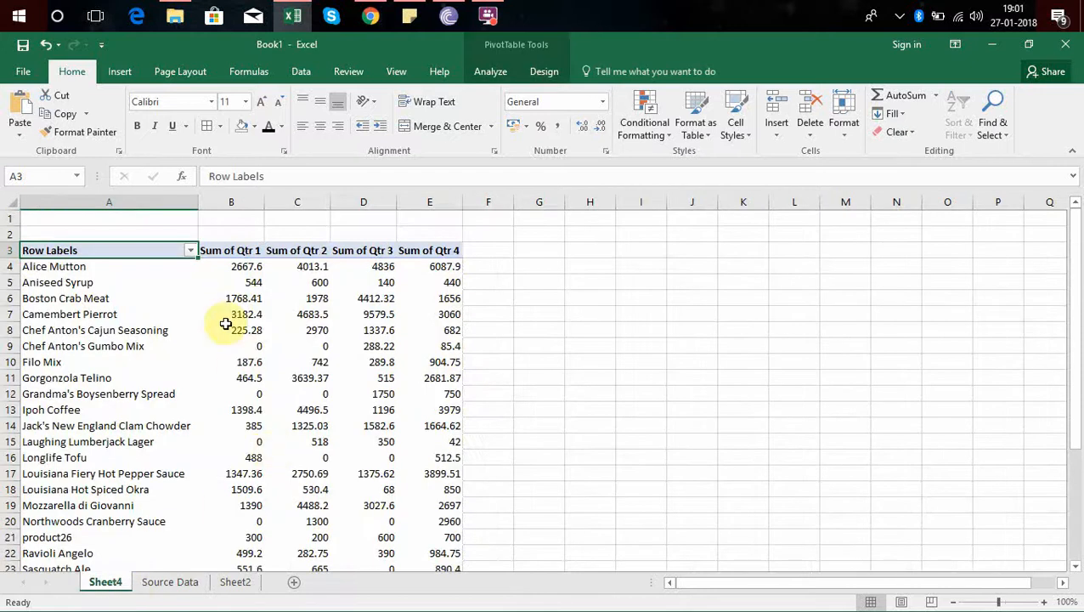
Clear the contents of rows 25 to 29 on the Source Data sheet
{"action": "left_click", "coordinate": [169, 581]}
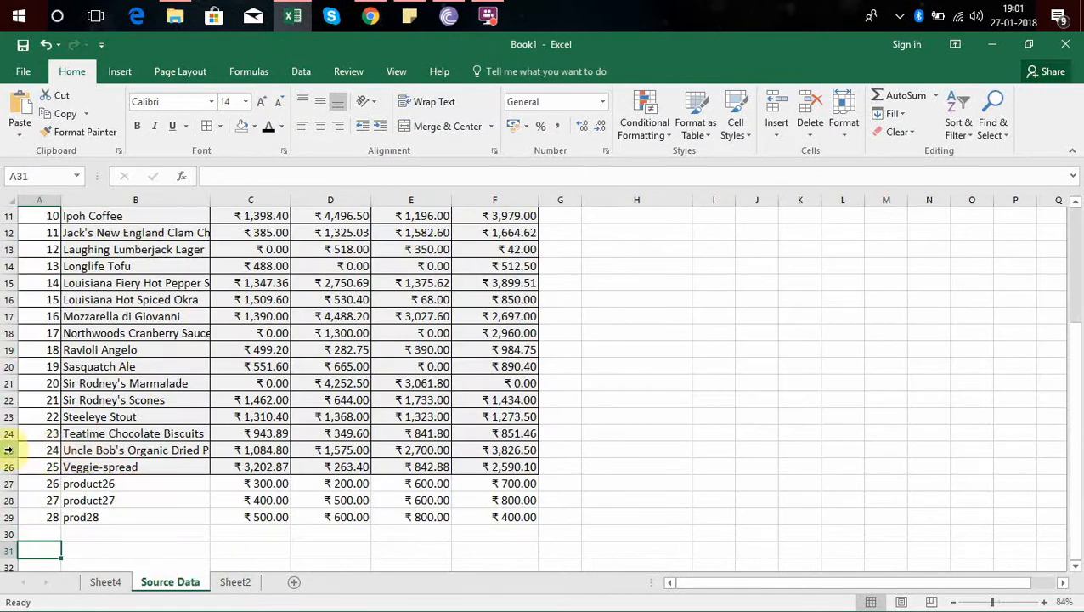
{"action": "left_click_drag", "start_coordinate": [10, 450], "coordinate": [8, 514]}
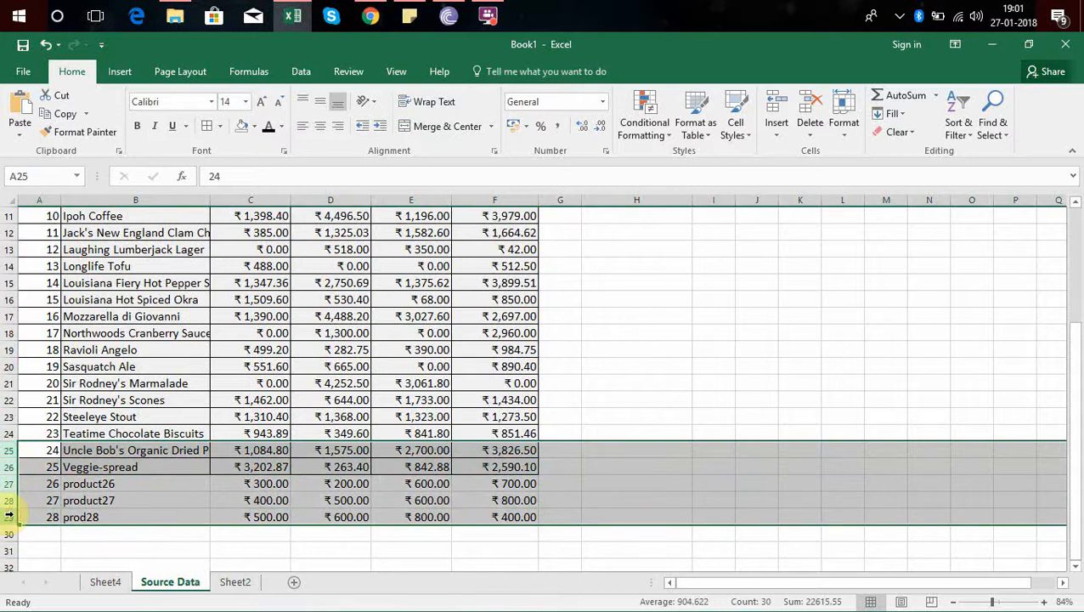
{"action": "key", "text": "Delete"}
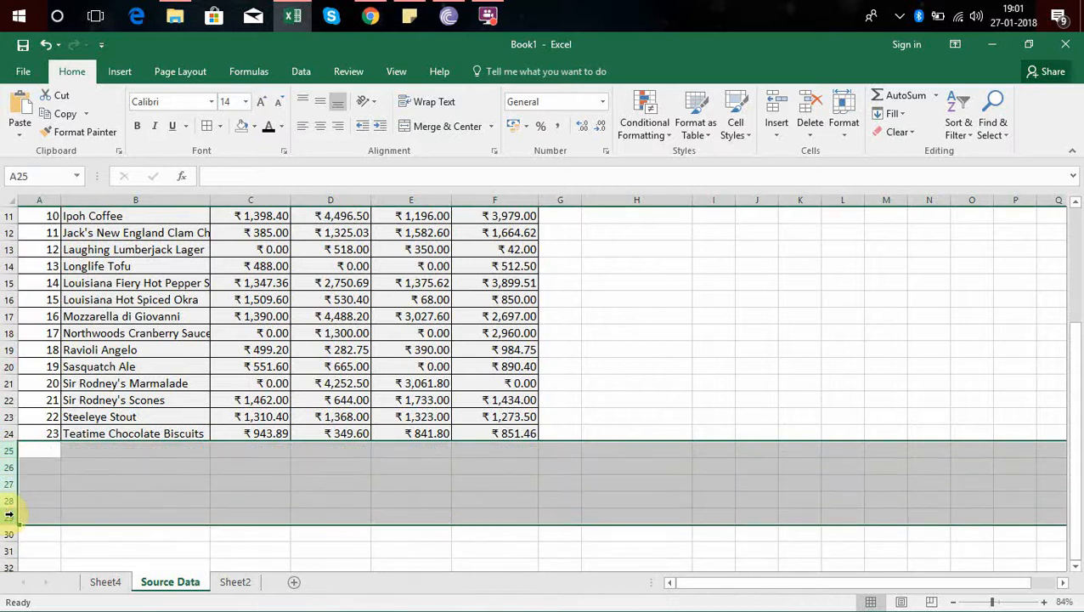
{"action": "key", "text": "Up"}
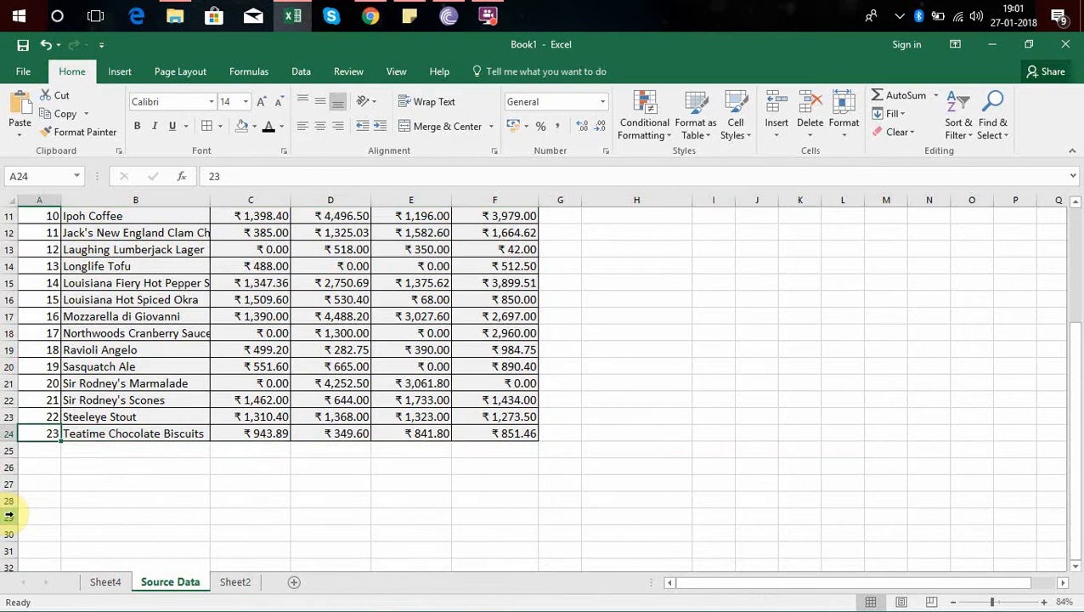
Examine the end of the Salesdata range on Source Data through the data source settings of Sheet4's PivotTable
{"action": "left_click", "coordinate": [106, 581]}
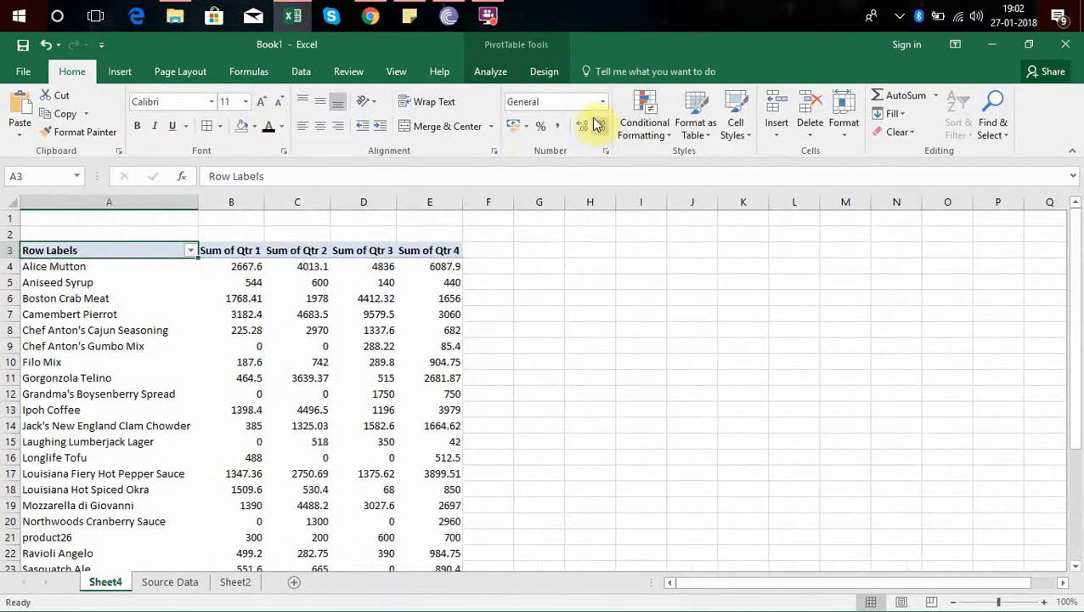
{"action": "left_click", "coordinate": [491, 73]}
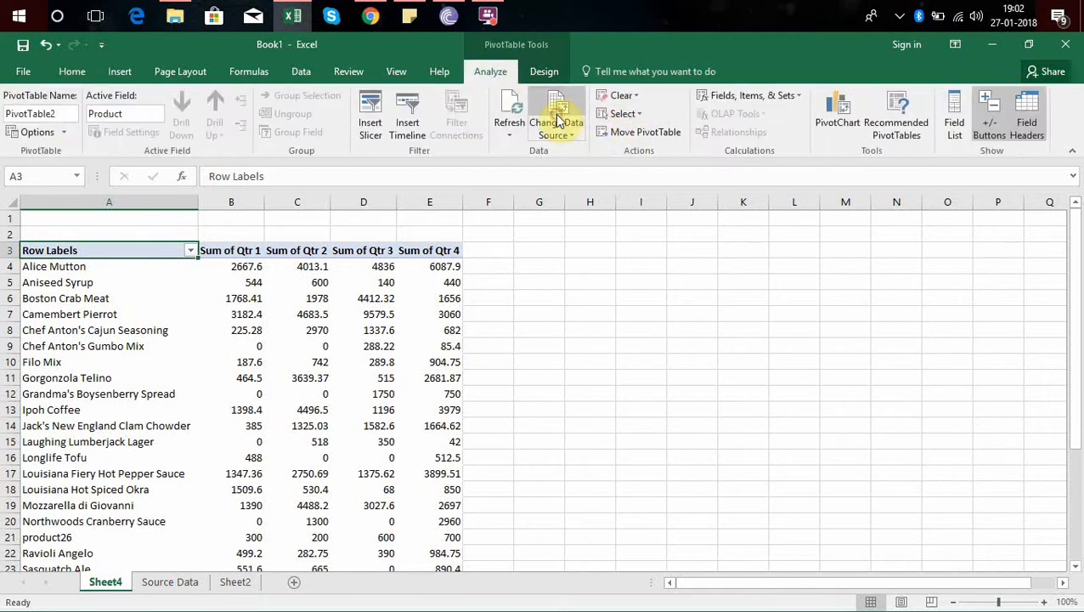
{"action": "left_click", "coordinate": [558, 122]}
{"action": "left_click_drag", "start_coordinate": [1074, 274], "coordinate": [1074, 389]}
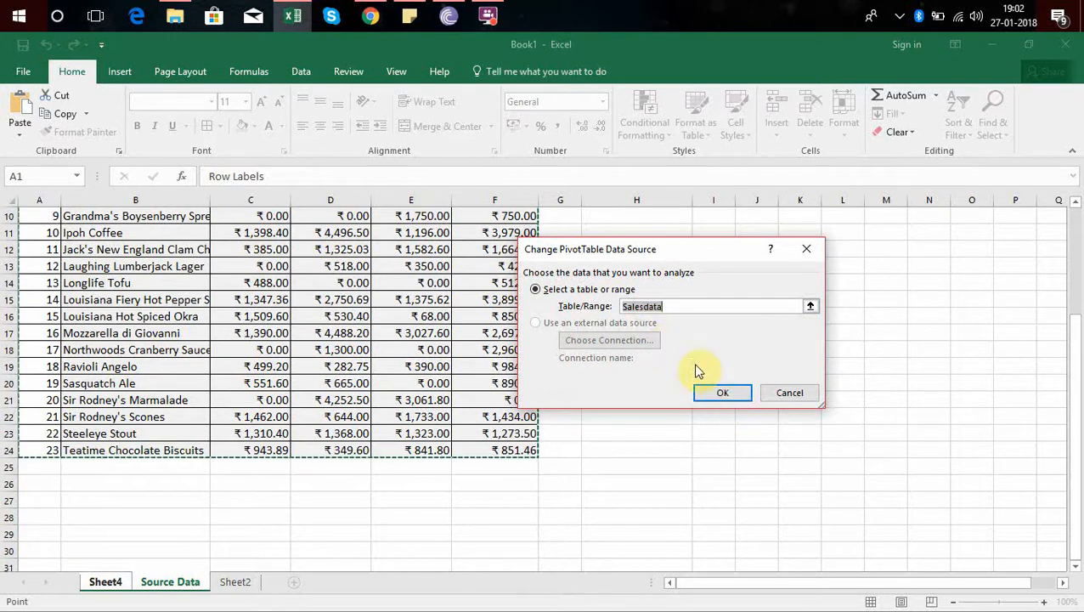
{"action": "left_click", "coordinate": [722, 392]}
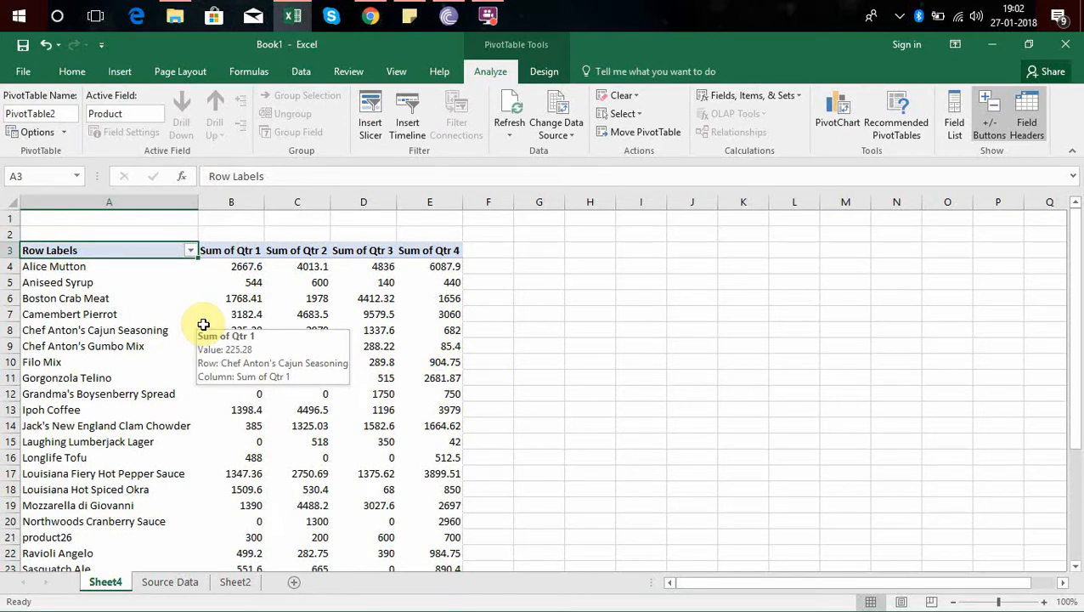
Insert a Product slicer for Sheet4's PivotTable, and place it beside the table enlarged to about 7.75 cm high and 8.55 cm wide
{"action": "left_click", "coordinate": [172, 582]}
{"action": "left_click", "coordinate": [106, 581]}
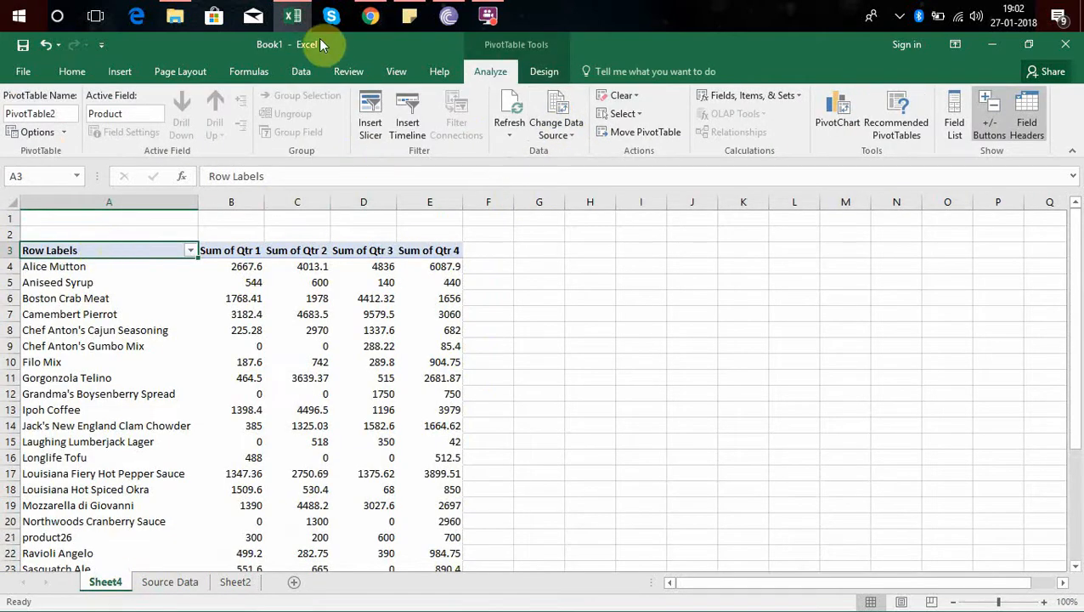
{"action": "left_click", "coordinate": [119, 71]}
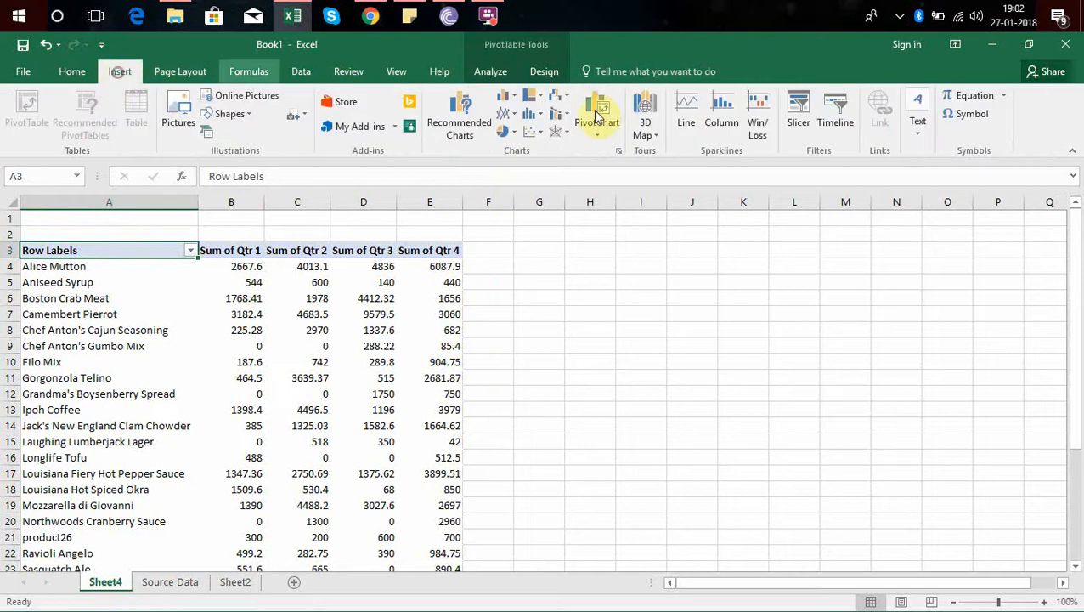
{"action": "left_click", "coordinate": [797, 119]}
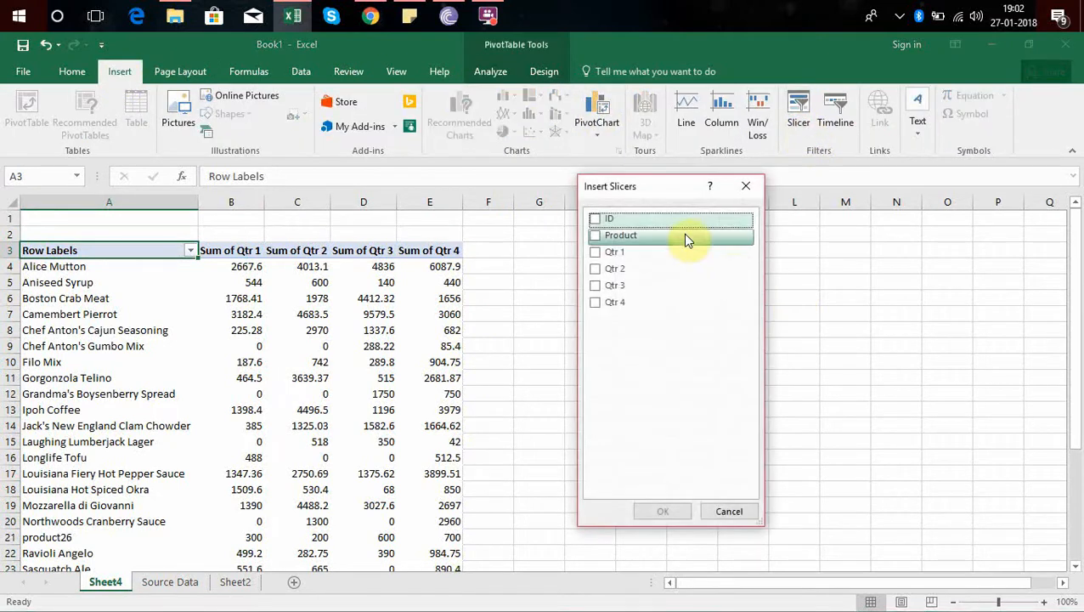
{"action": "left_click", "coordinate": [598, 236]}
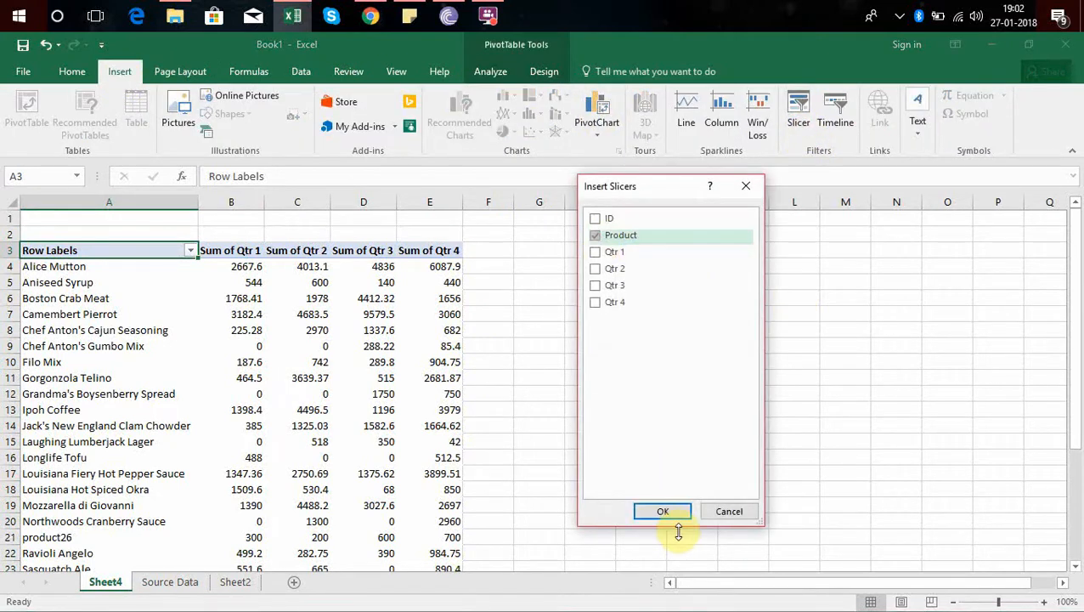
{"action": "left_click", "coordinate": [662, 512]}
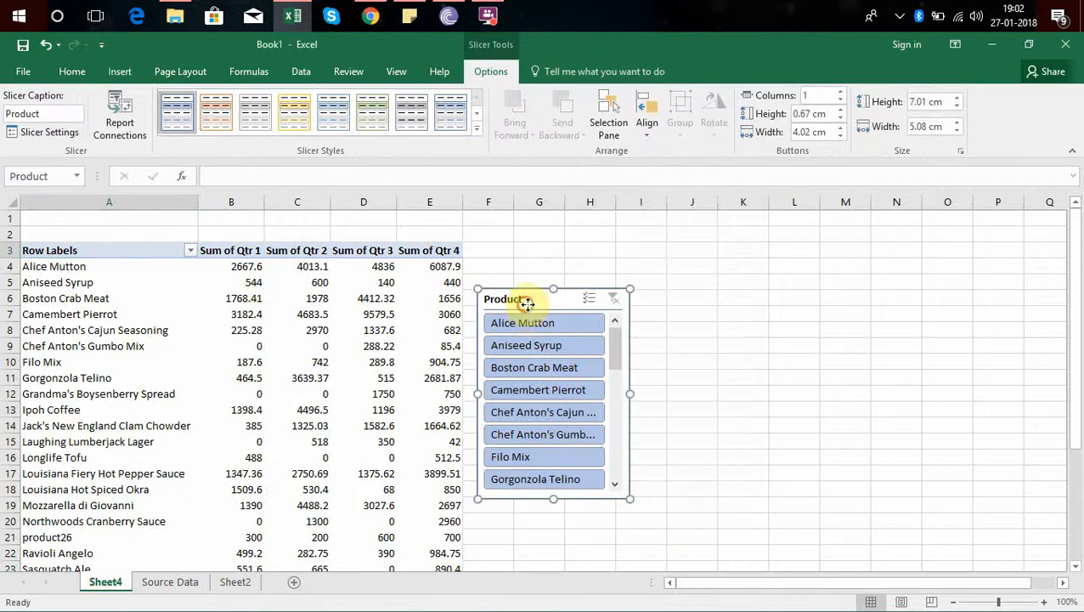
{"action": "left_click_drag", "start_coordinate": [528, 300], "coordinate": [681, 263]}
{"action": "left_click_drag", "start_coordinate": [786, 458], "coordinate": [880, 482]}
Filter the PivotTable to single products with the slicer, including Boston Crab Meat and Chef Anton's Cajun Seasoning, ending on Alice Mutton
{"action": "left_click", "coordinate": [712, 327]}
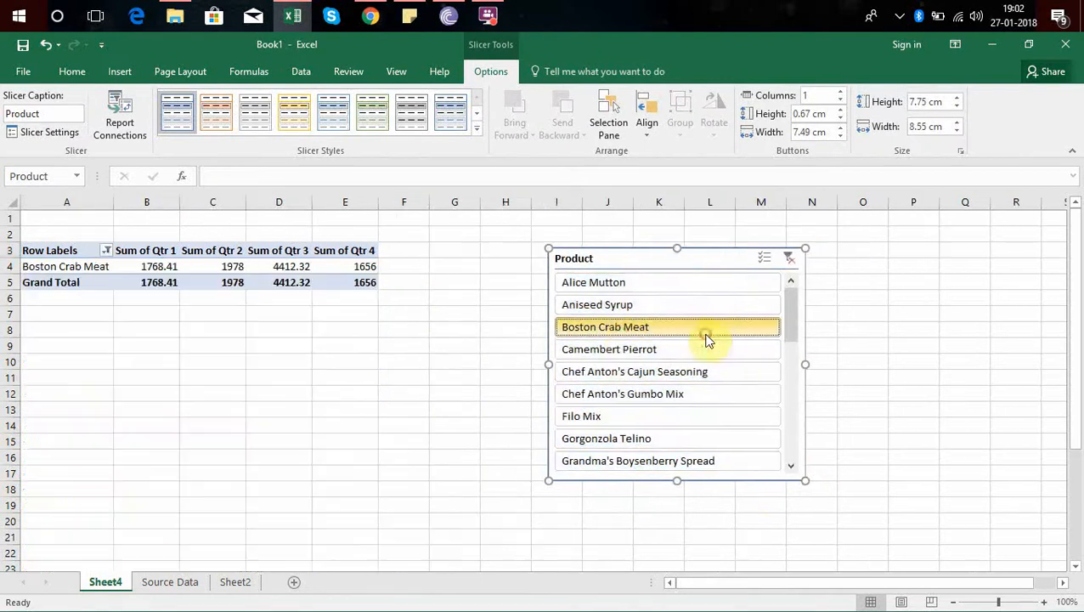
{"action": "left_click", "coordinate": [655, 308]}
{"action": "left_click", "coordinate": [618, 283]}
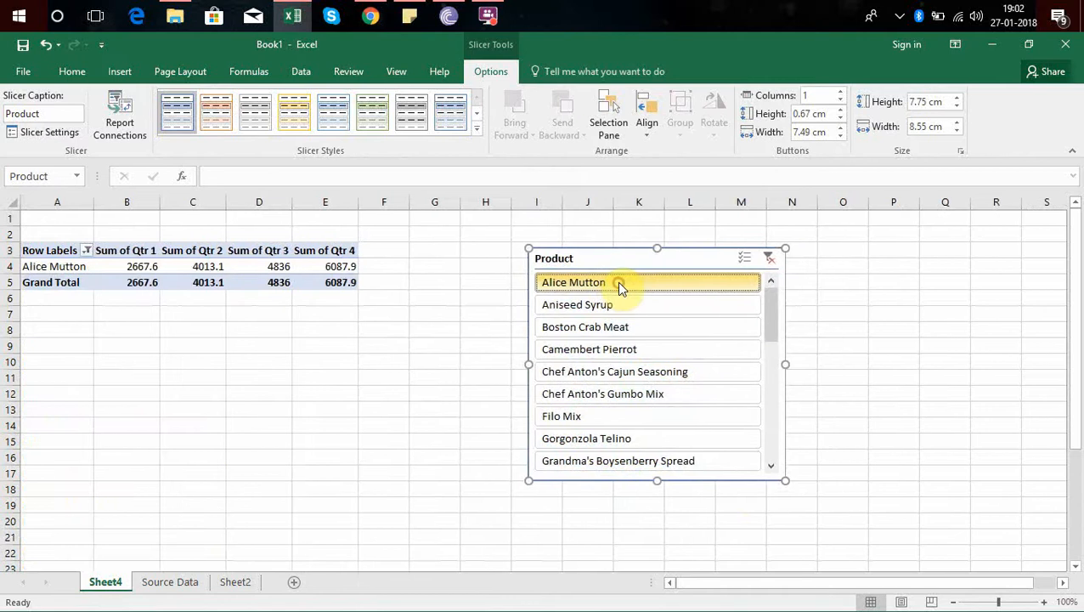
{"action": "left_click", "coordinate": [606, 350]}
{"action": "left_click", "coordinate": [599, 374]}
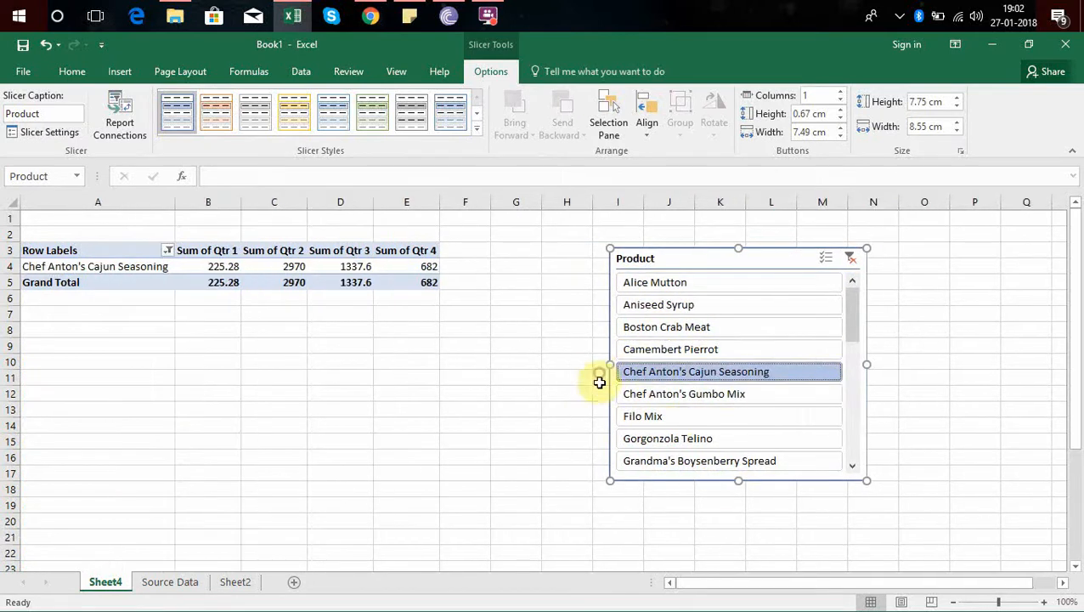
{"action": "left_click", "coordinate": [645, 419]}
{"action": "left_click", "coordinate": [650, 372]}
{"action": "left_click", "coordinate": [629, 327]}
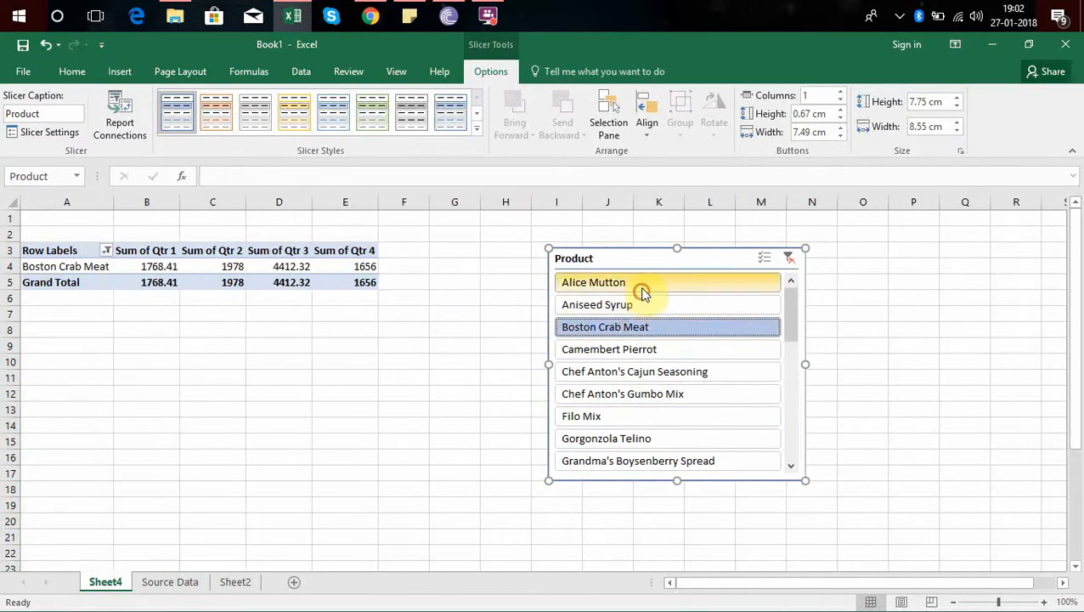
{"action": "left_click", "coordinate": [641, 283]}
Try the dark yellow style on the slicer, switch it to light green, and filter to Chef Anton's Cajun Seasoning
{"action": "left_click", "coordinate": [477, 128]}
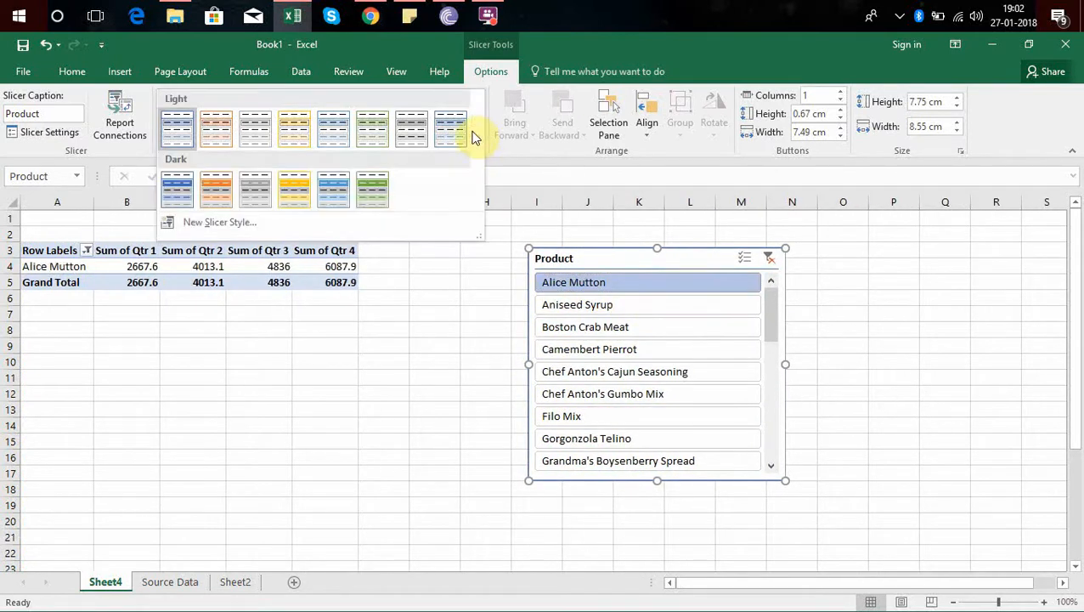
{"action": "left_click", "coordinate": [306, 191]}
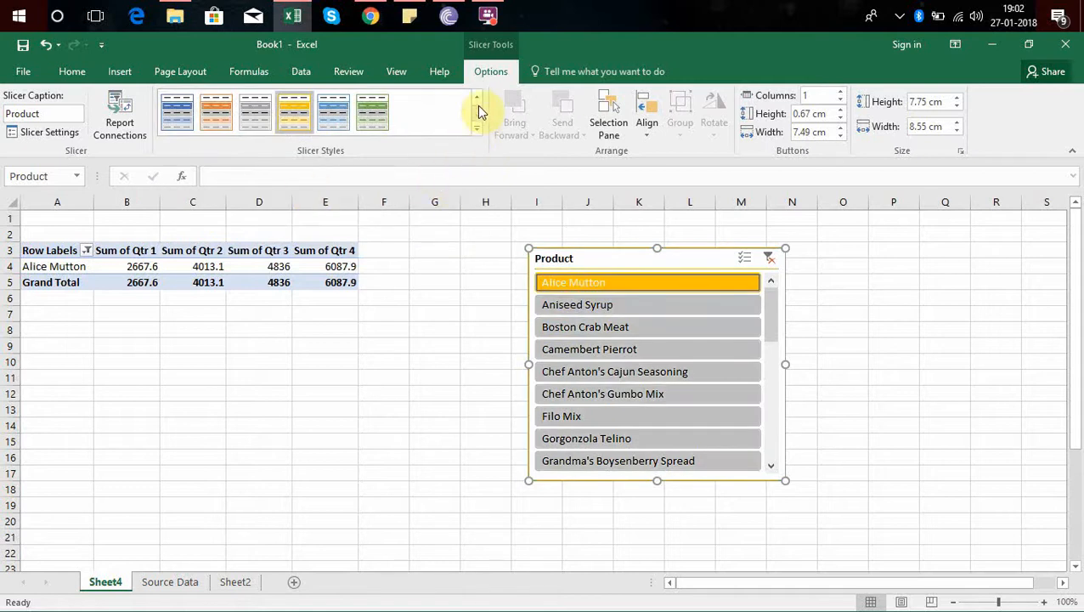
{"action": "left_click", "coordinate": [477, 128]}
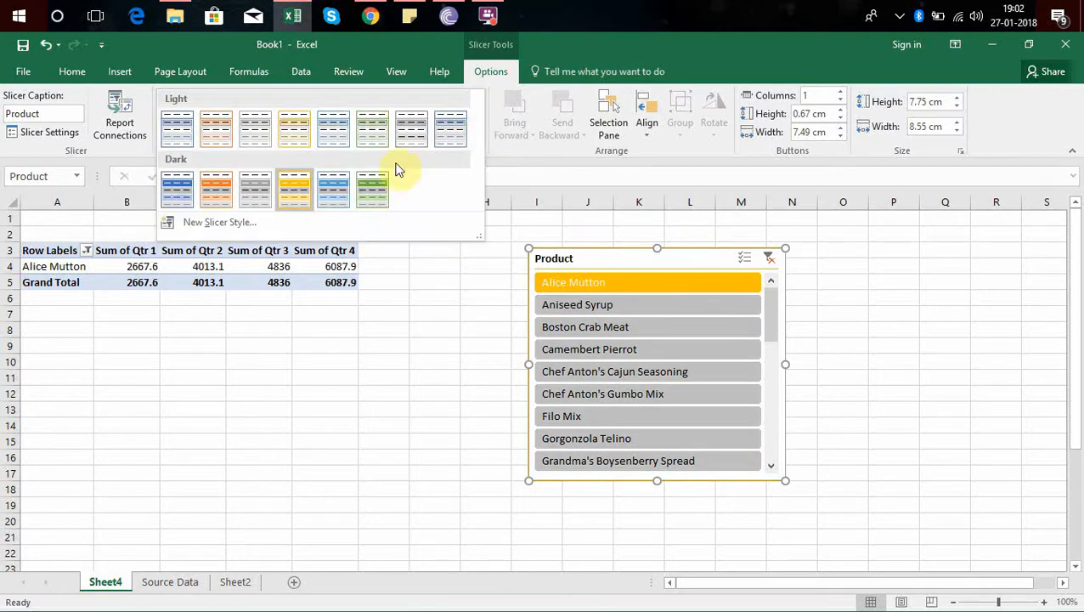
{"action": "left_click", "coordinate": [373, 139]}
{"action": "left_click", "coordinate": [644, 326]}
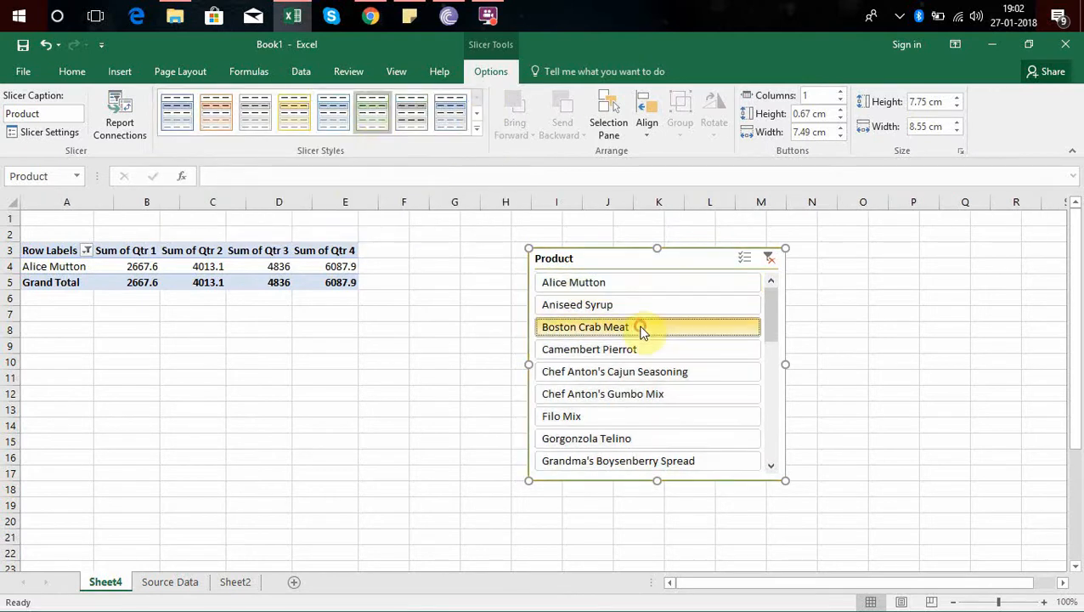
{"action": "left_click", "coordinate": [650, 365]}
Delete the Product slicer and reset the Row Labels filter to include all products
{"action": "left_click", "coordinate": [673, 260]}
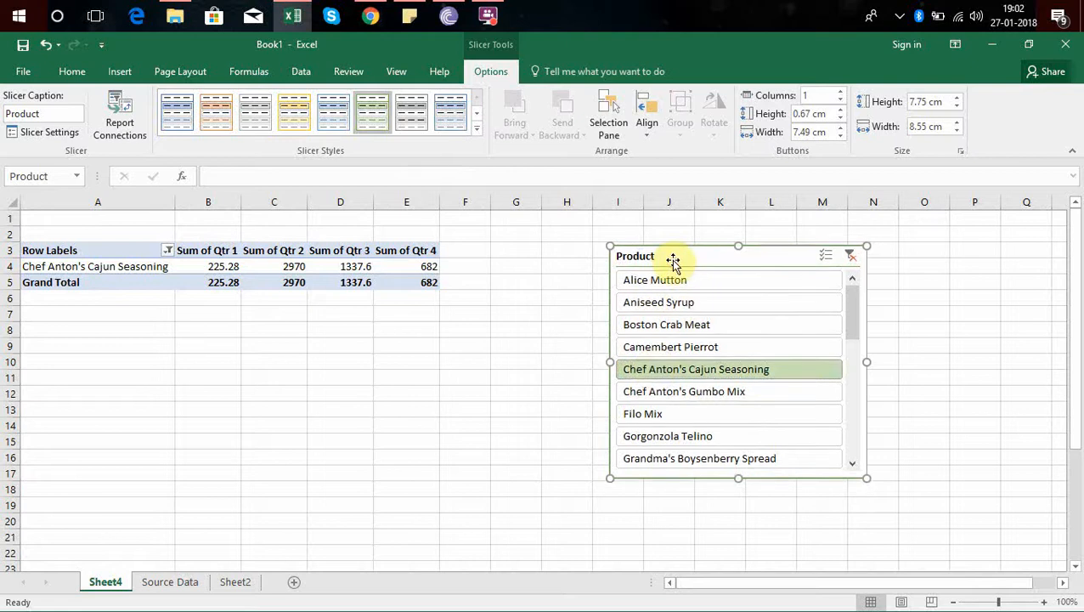
{"action": "key", "text": "Delete"}
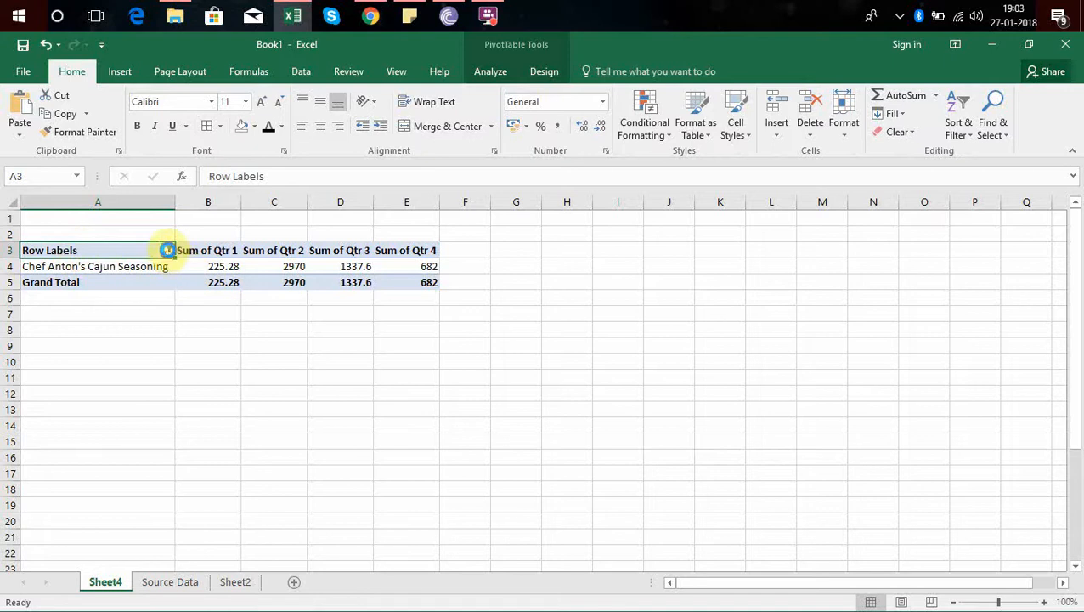
{"action": "left_click", "coordinate": [166, 249]}
{"action": "left_click", "coordinate": [60, 406]}
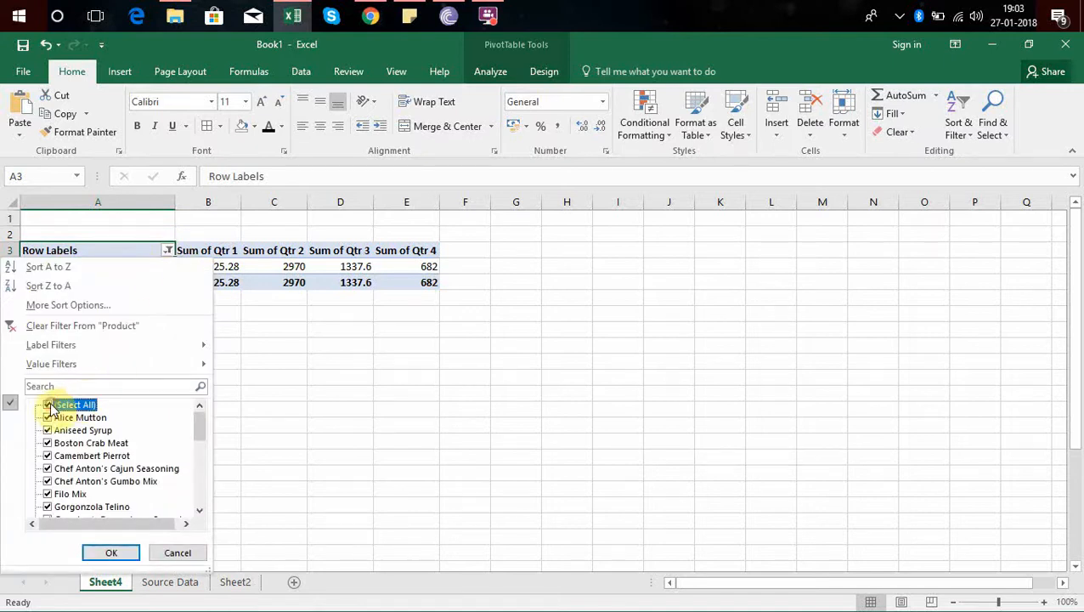
{"action": "left_click", "coordinate": [111, 552]}
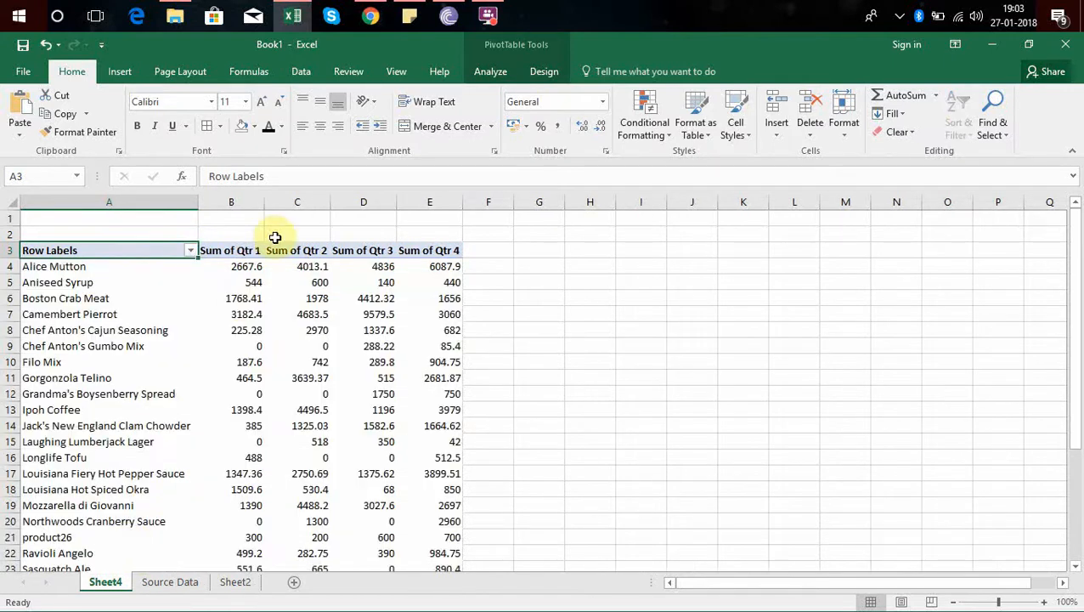
Review the source table from its header row on Source Data, and return to the PivotTable on Sheet4
{"action": "left_click", "coordinate": [181, 585]}
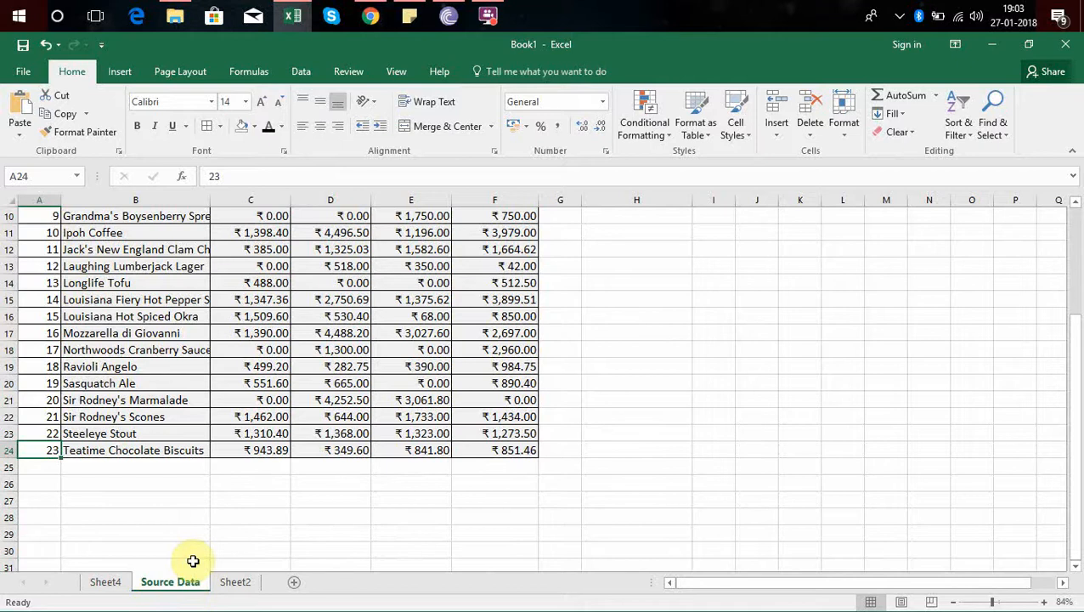
{"action": "key", "text": "ctrl+Home"}
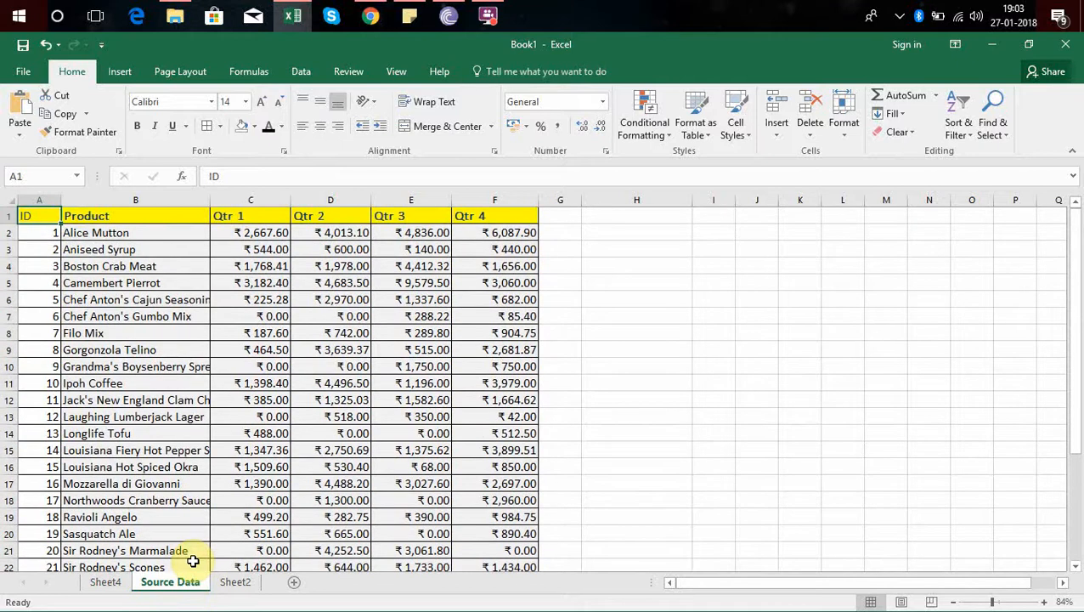
{"action": "left_click", "coordinate": [105, 582]}
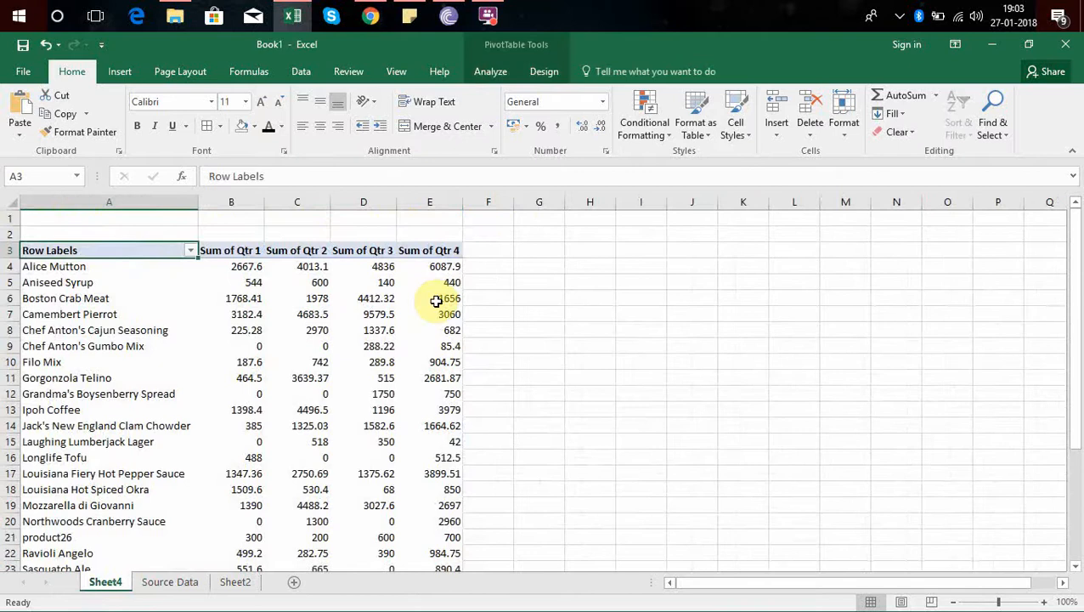
{"action": "left_click", "coordinate": [542, 251]}
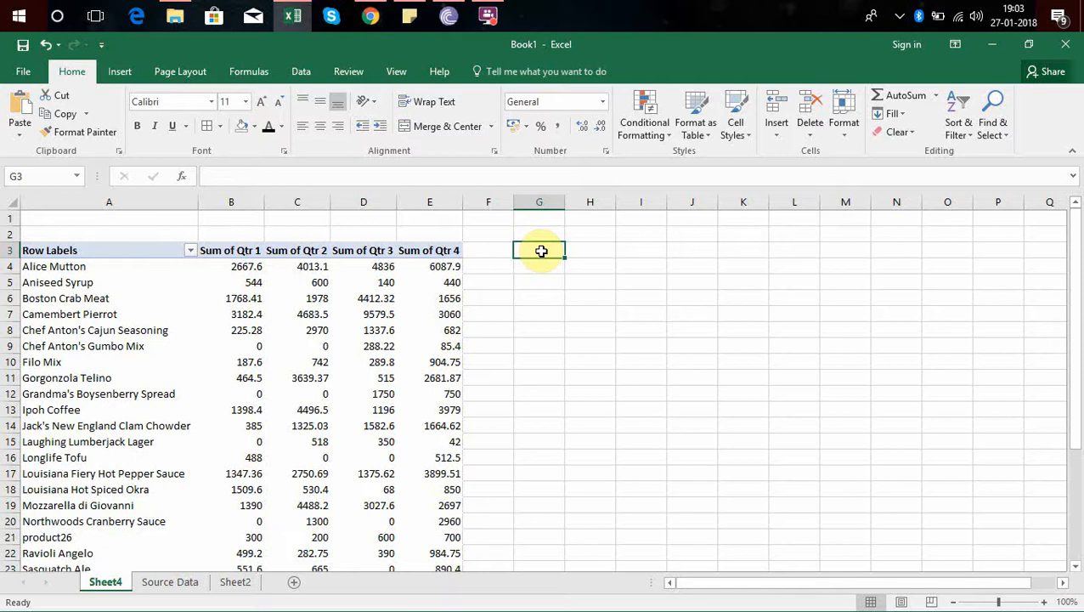
{"action": "key", "text": "Left"}
{"action": "key", "text": "Left"}
{"action": "key", "text": "Left"}
{"action": "key", "text": "Left"}
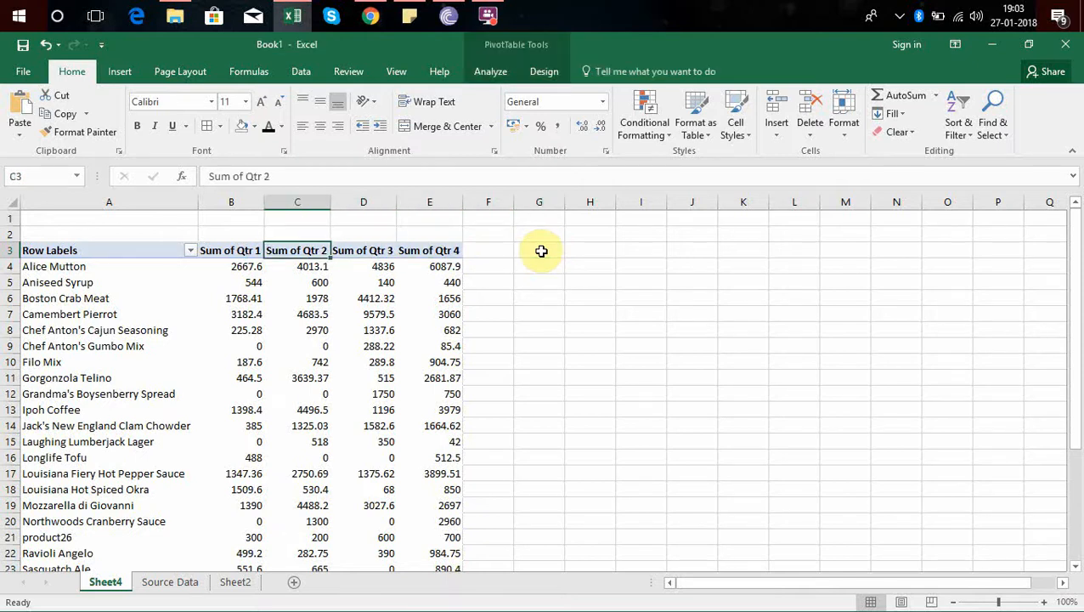
{"action": "key", "text": "Left"}
{"action": "key", "text": "Left"}
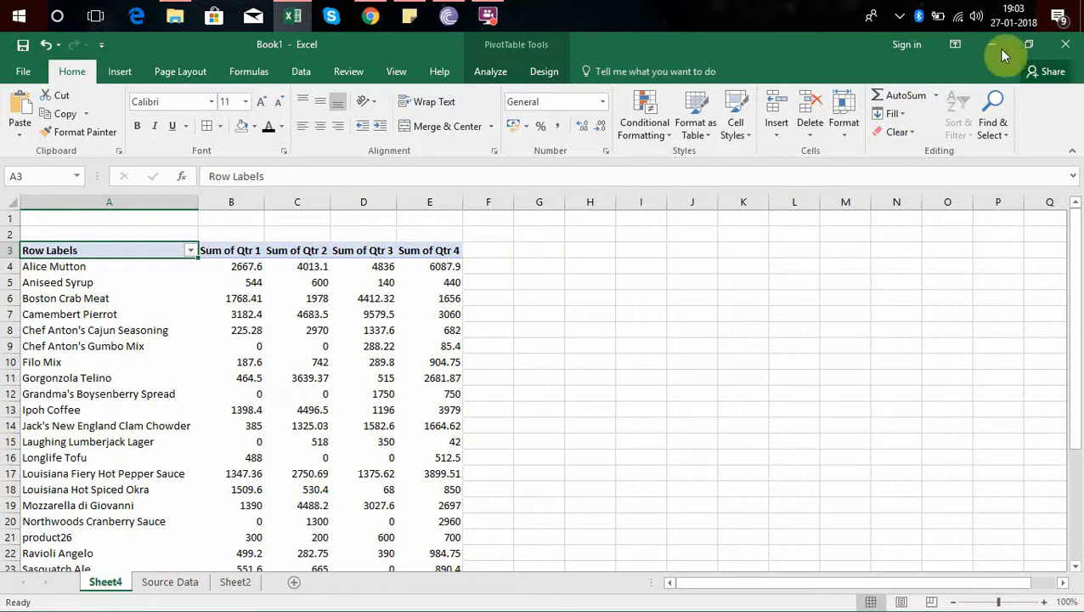
{"action": "left_click", "coordinate": [901, 16]}
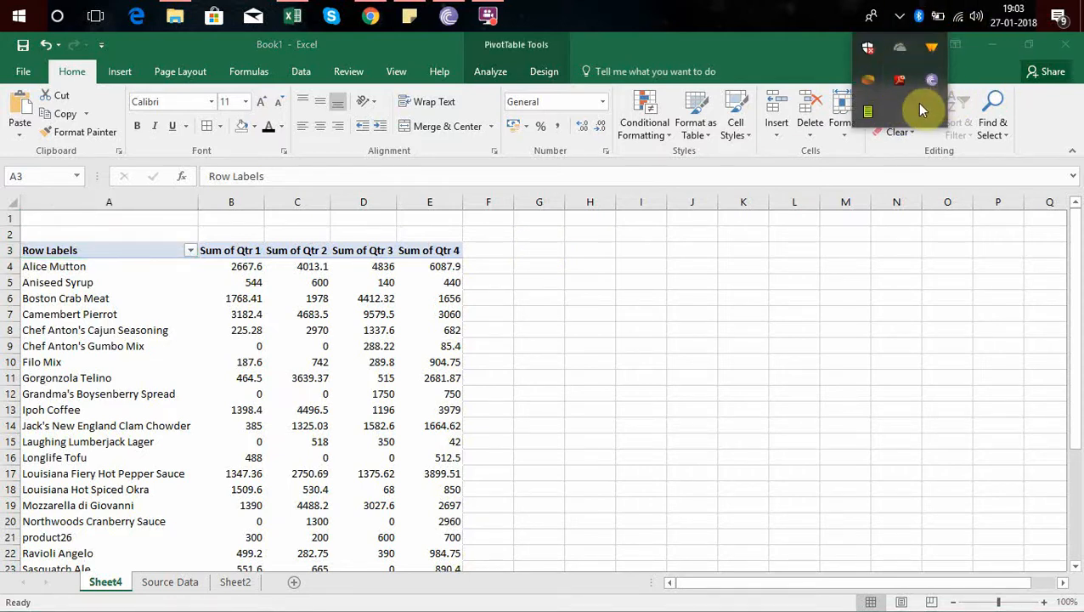
{"action": "left_click", "coordinate": [869, 113]}
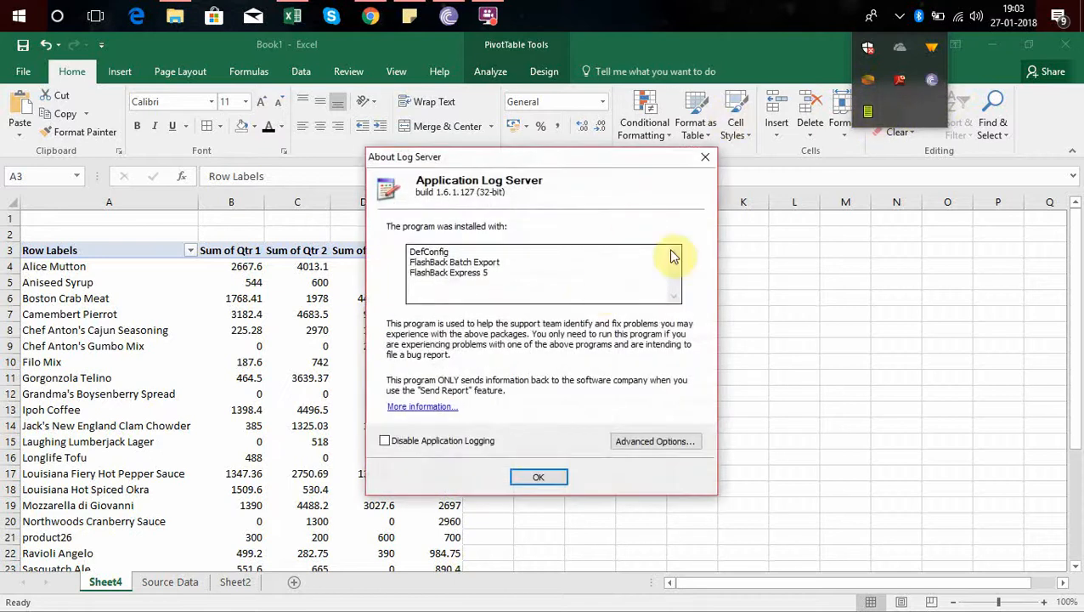
{"action": "left_click", "coordinate": [709, 160]}
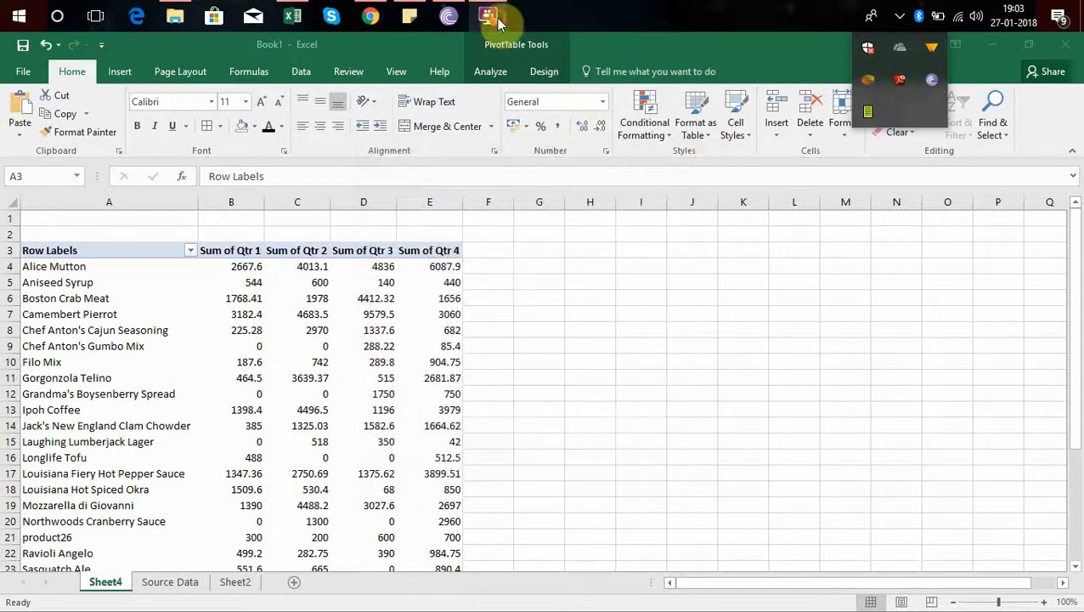